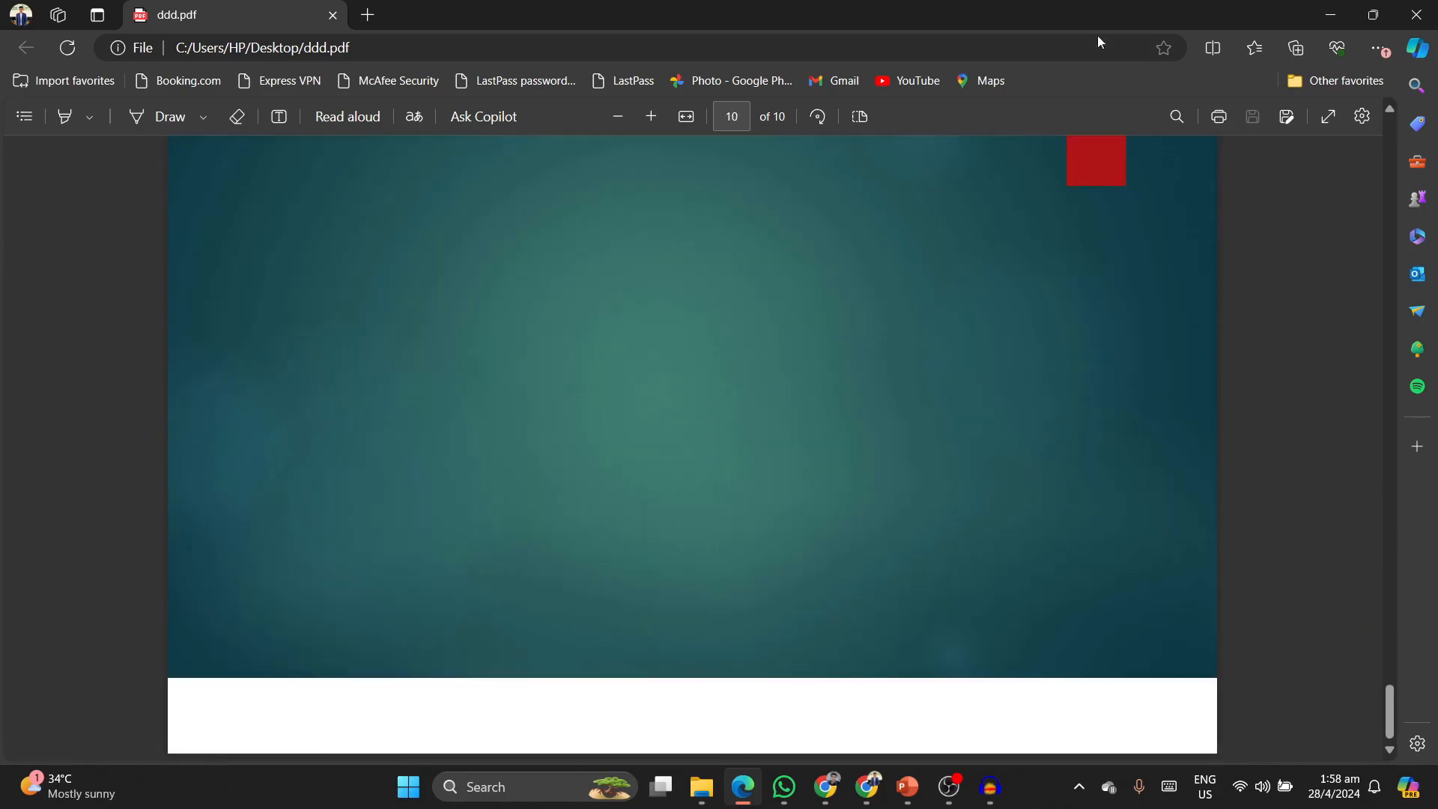
Step: Switch from the PDF in the browser to the Basic Presentation in PowerPoint and open its print settings
left_click(1330, 15)
left_click(907, 786)
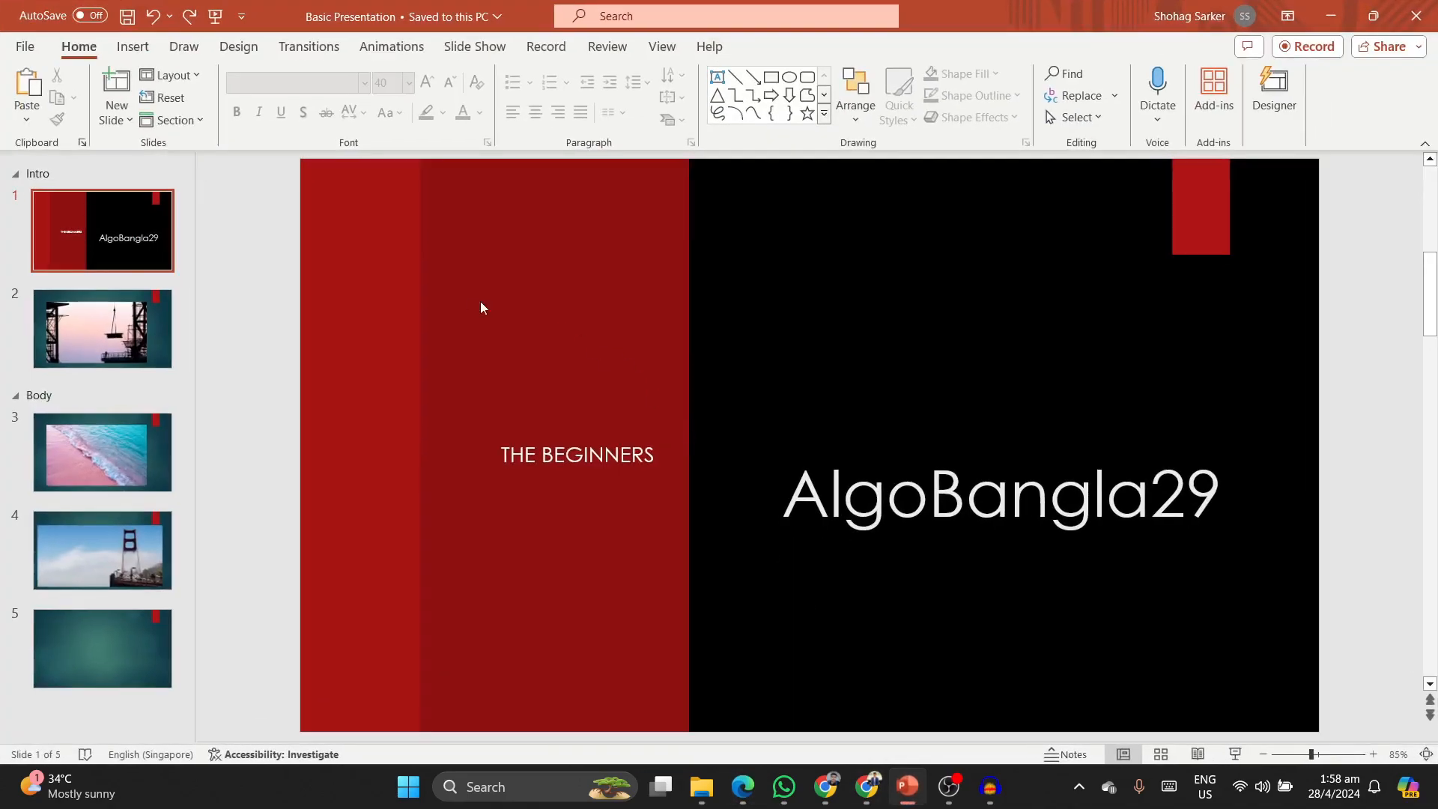
key("ctrl+p")
Step: Try the Fax printer for the presentation and restore Microsoft Print to PDF as the selected printer
left_click(307, 246)
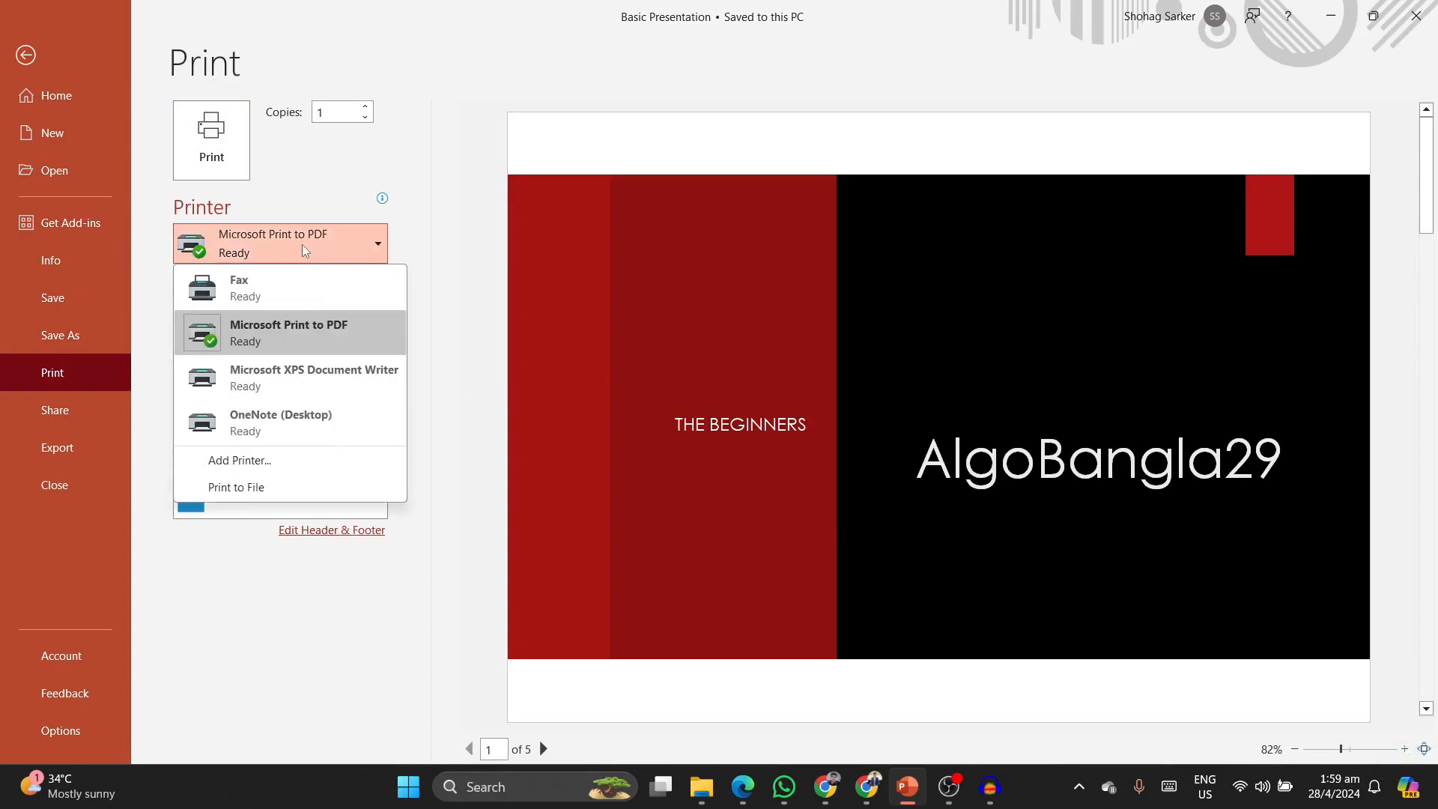
left_click(271, 287)
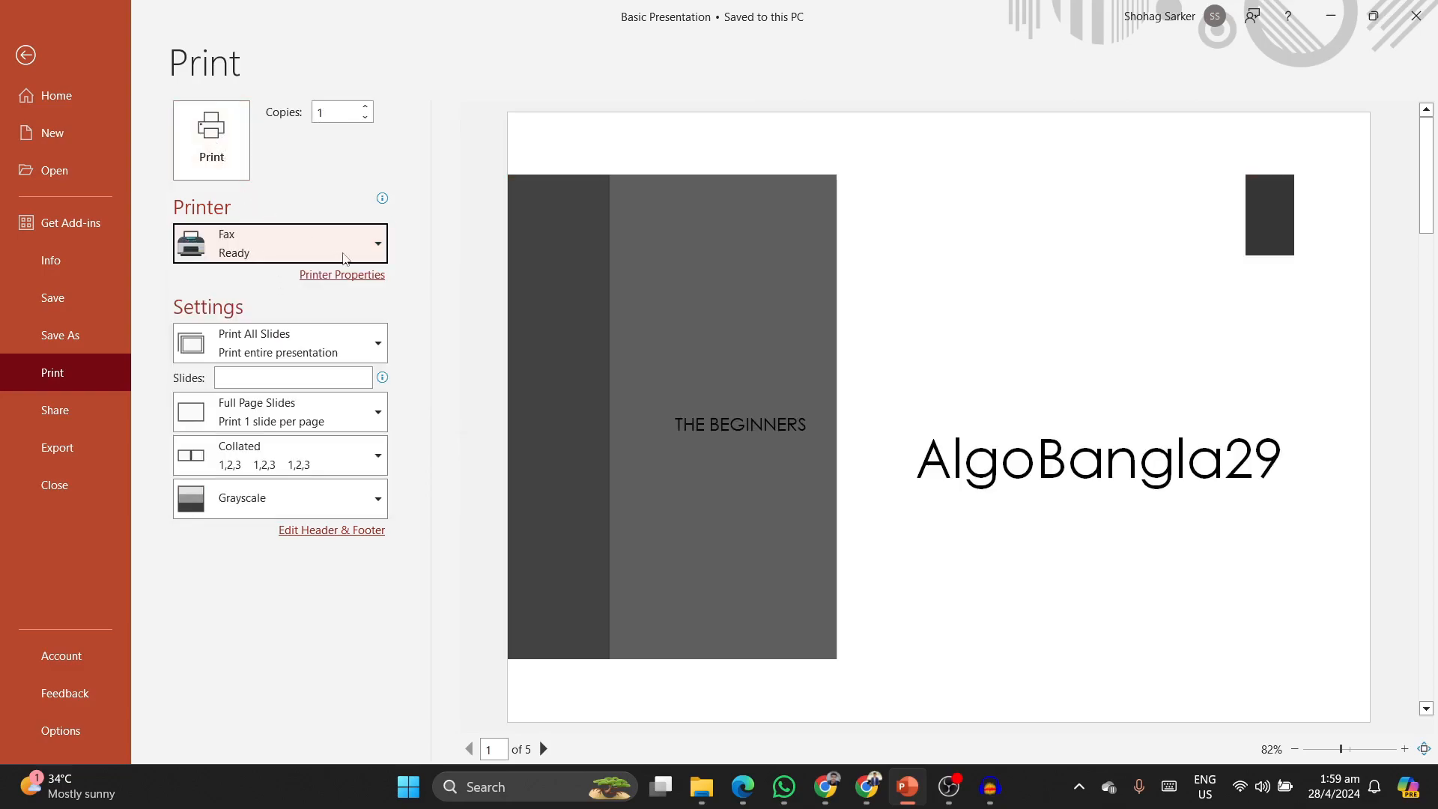
left_click(378, 246)
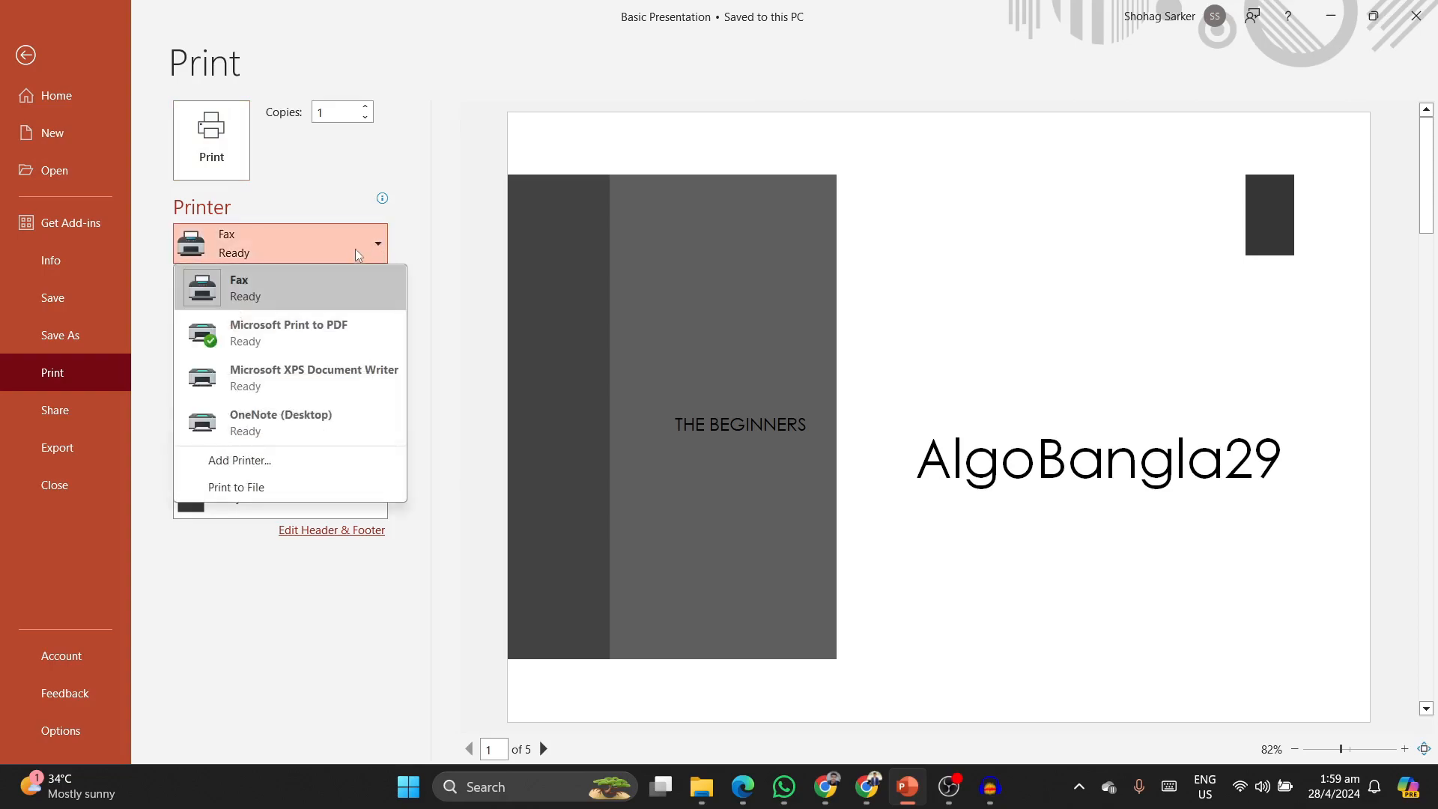
left_click(305, 340)
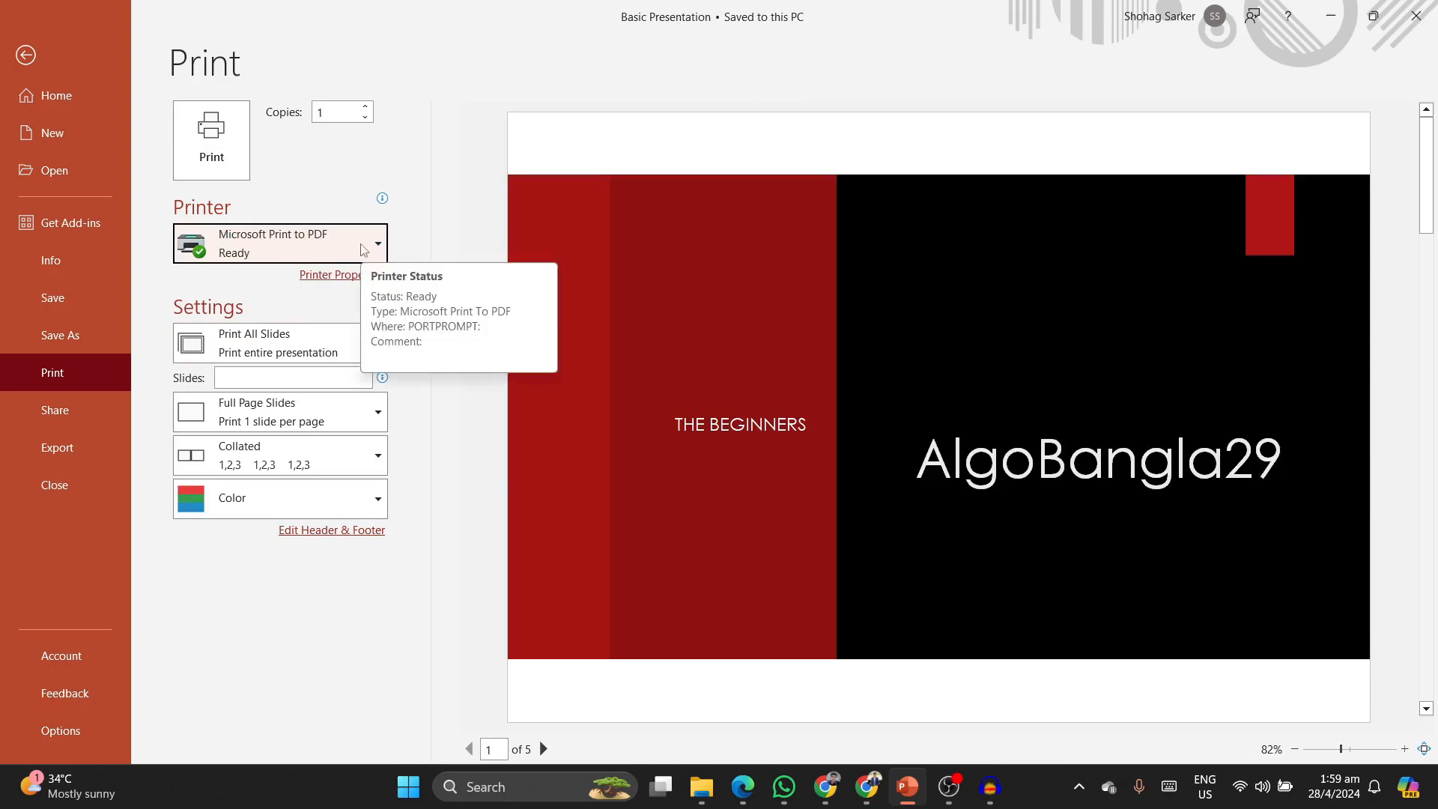
Step: Try to set the page orientation to Portrait in the Microsoft Print to PDF properties
left_click(341, 275)
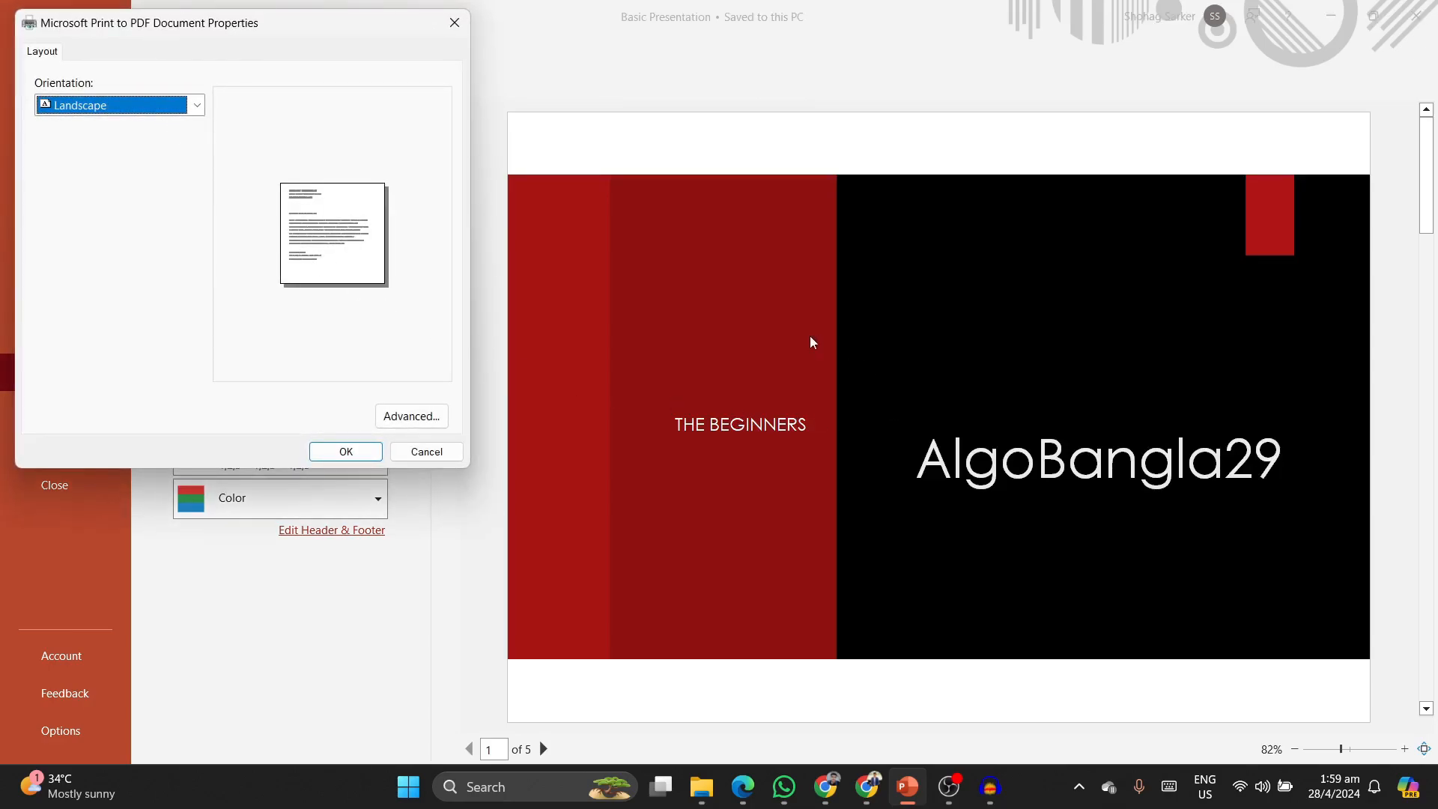
left_click(197, 104)
left_click(178, 136)
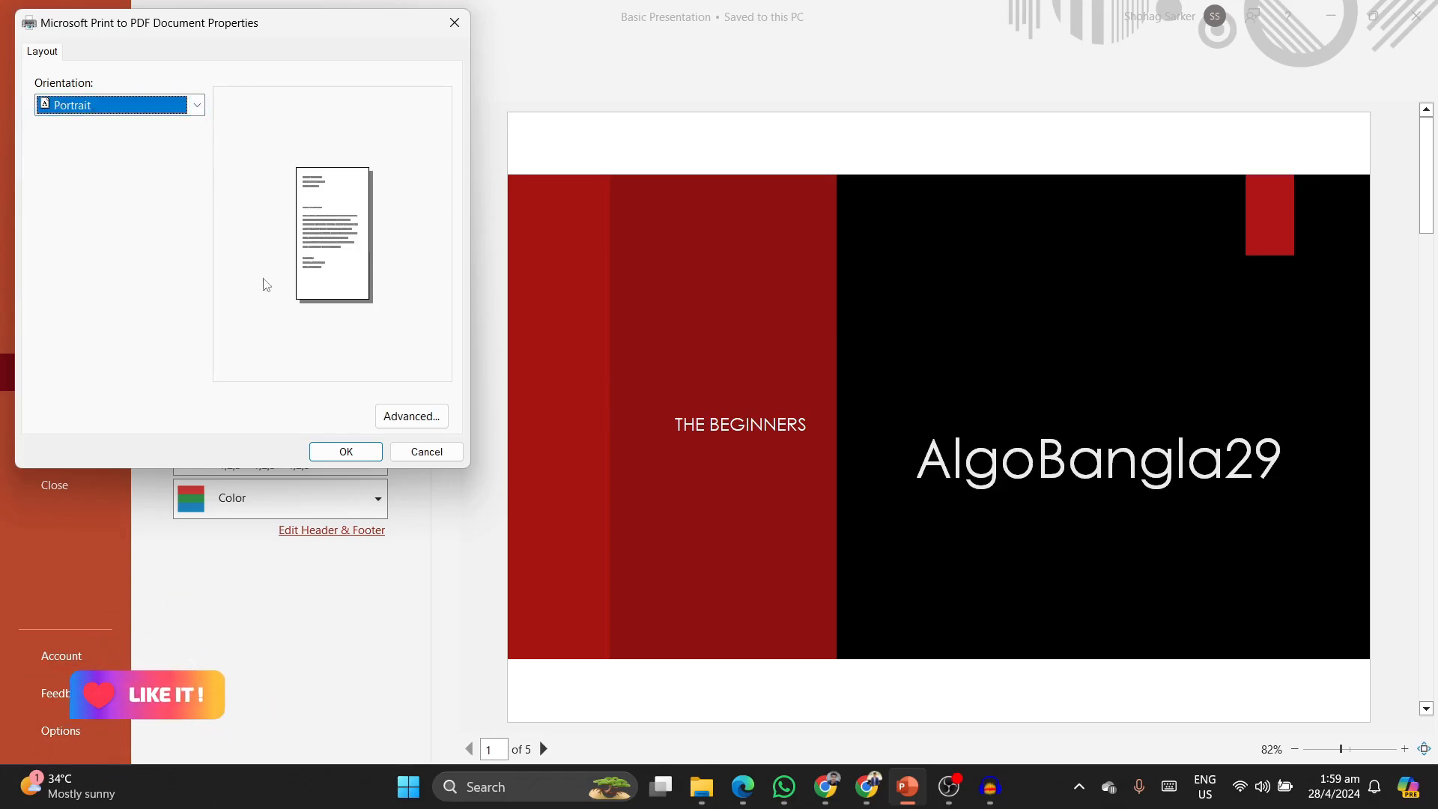
left_click(340, 451)
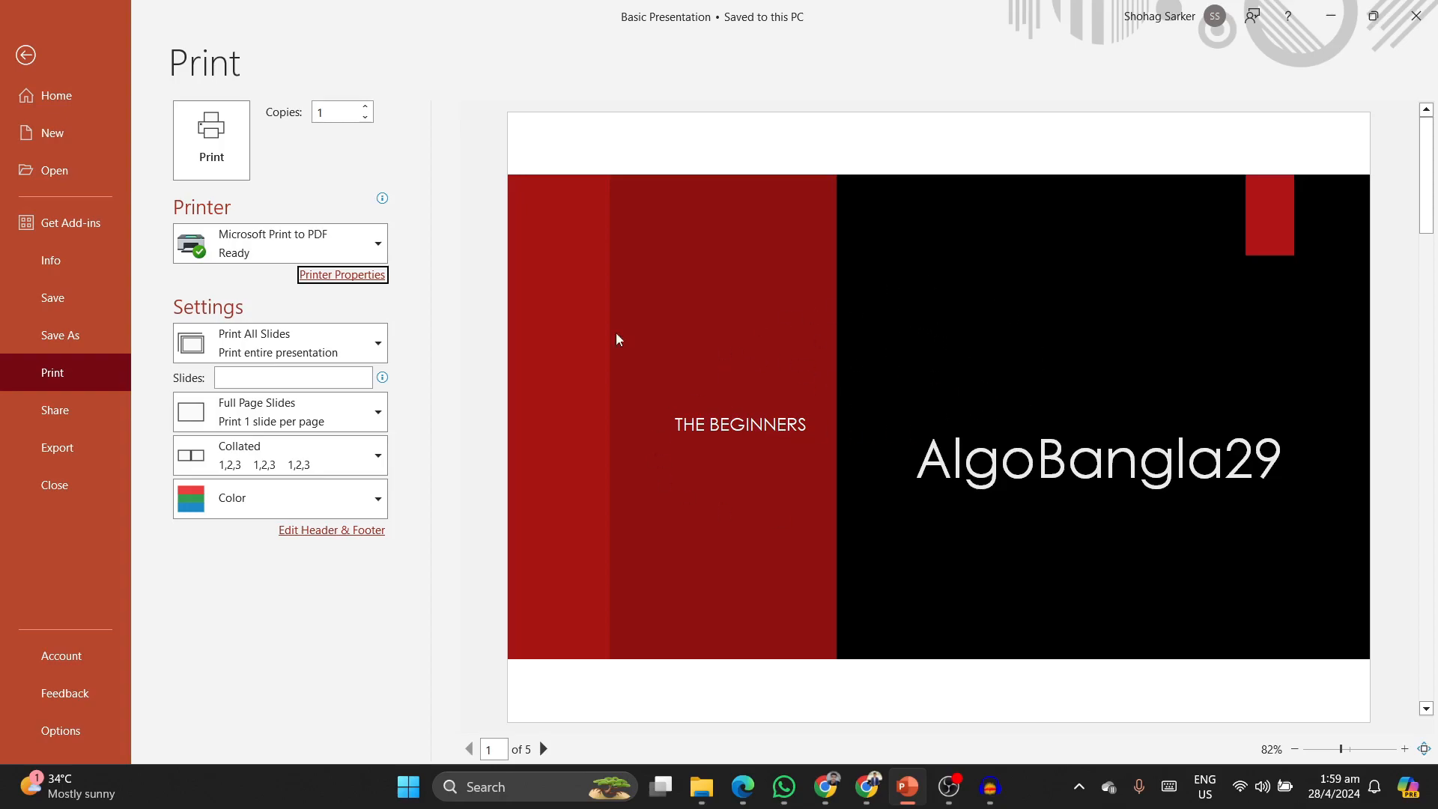
Step: Review the orientation choices and the advanced paper size option in the Microsoft Print to PDF properties
left_click(358, 274)
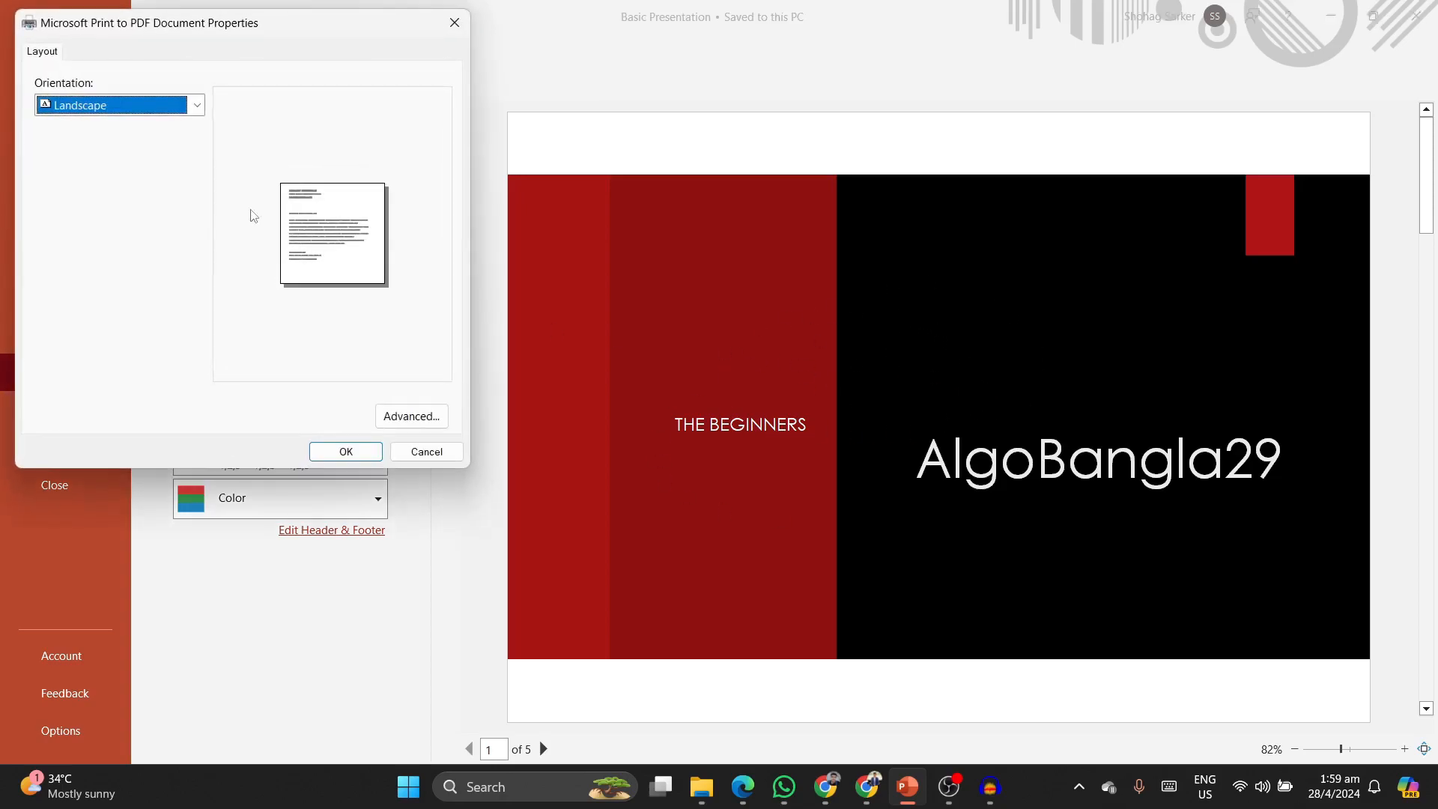
left_click(188, 106)
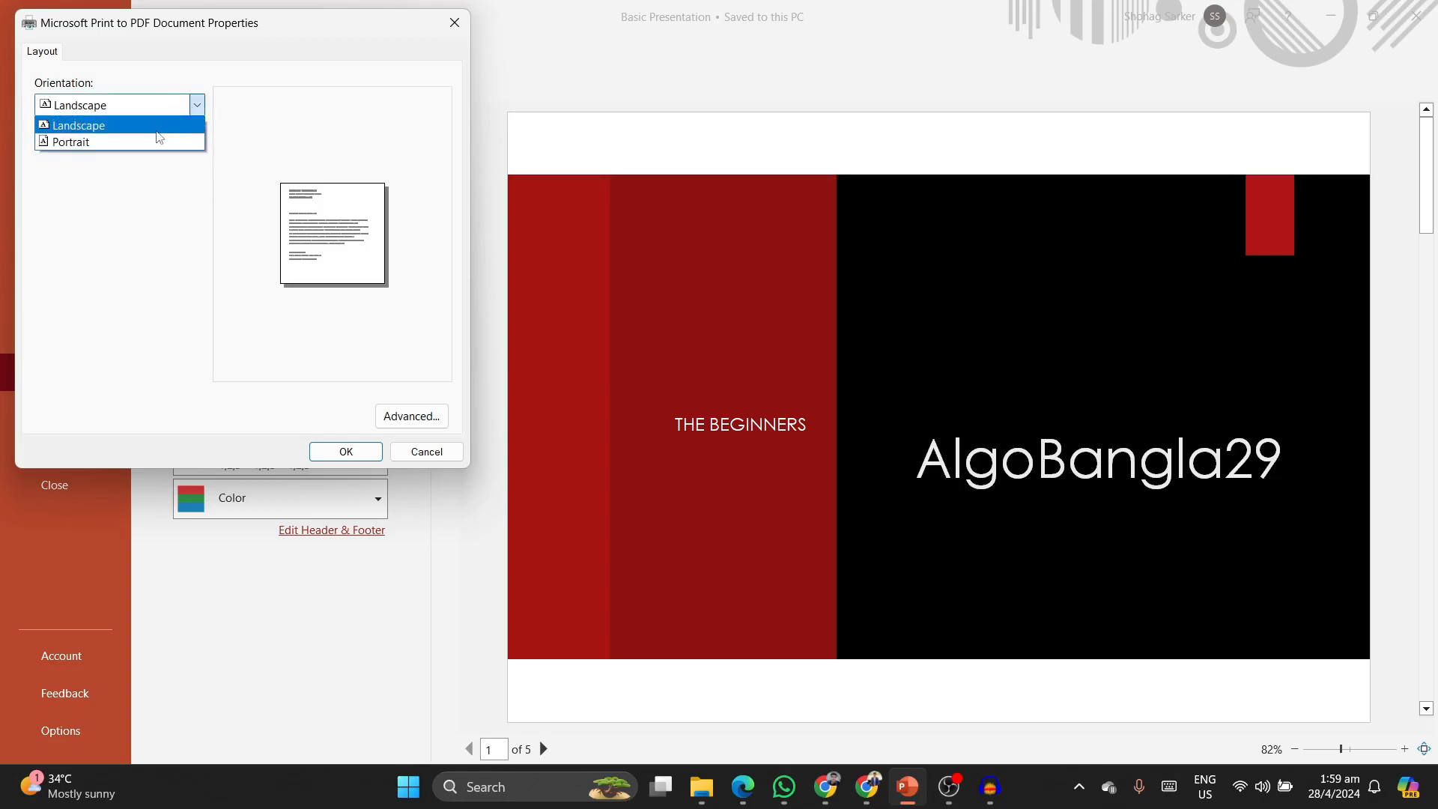
key("Escape")
key("Escape")
left_click(262, 255)
left_click(478, 279)
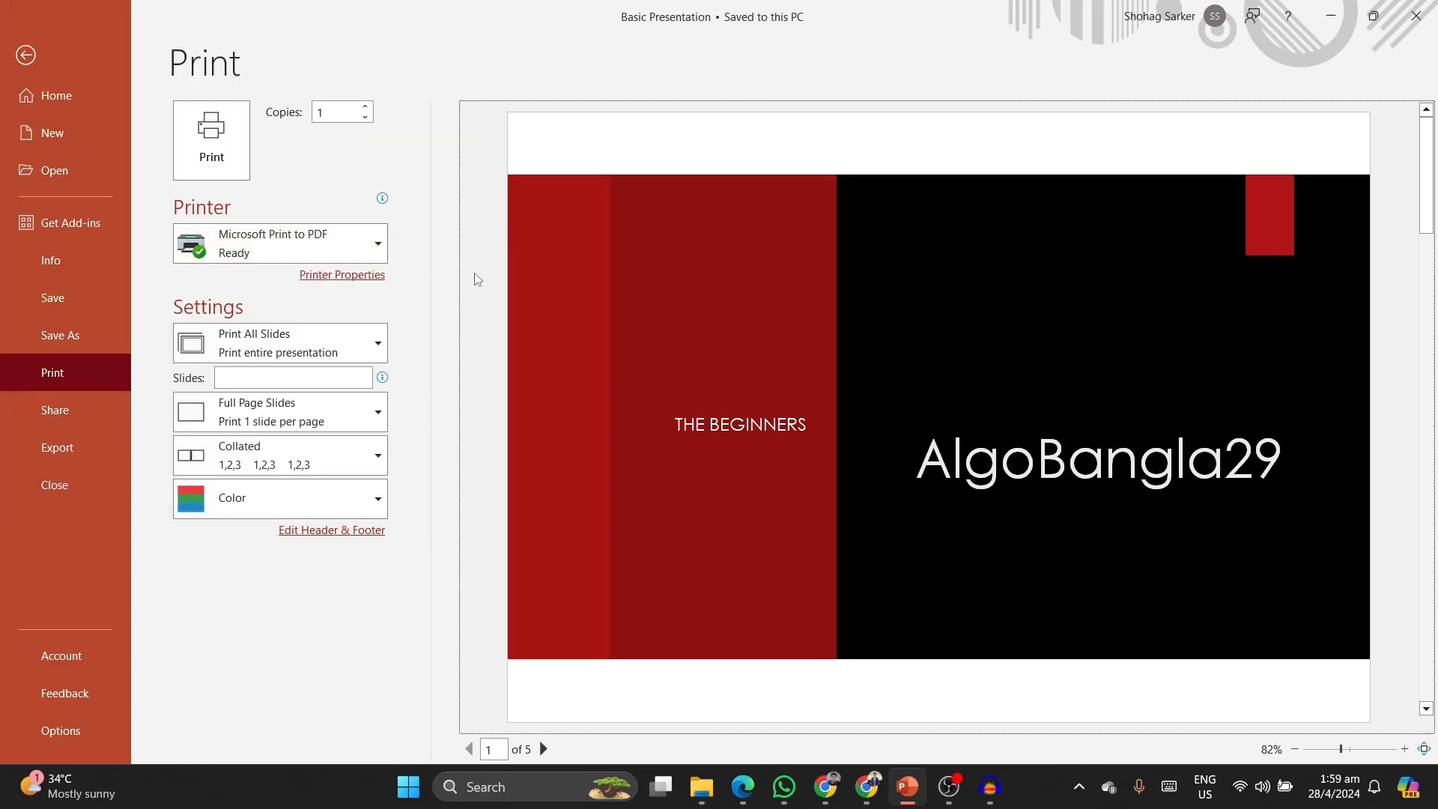
left_click(374, 275)
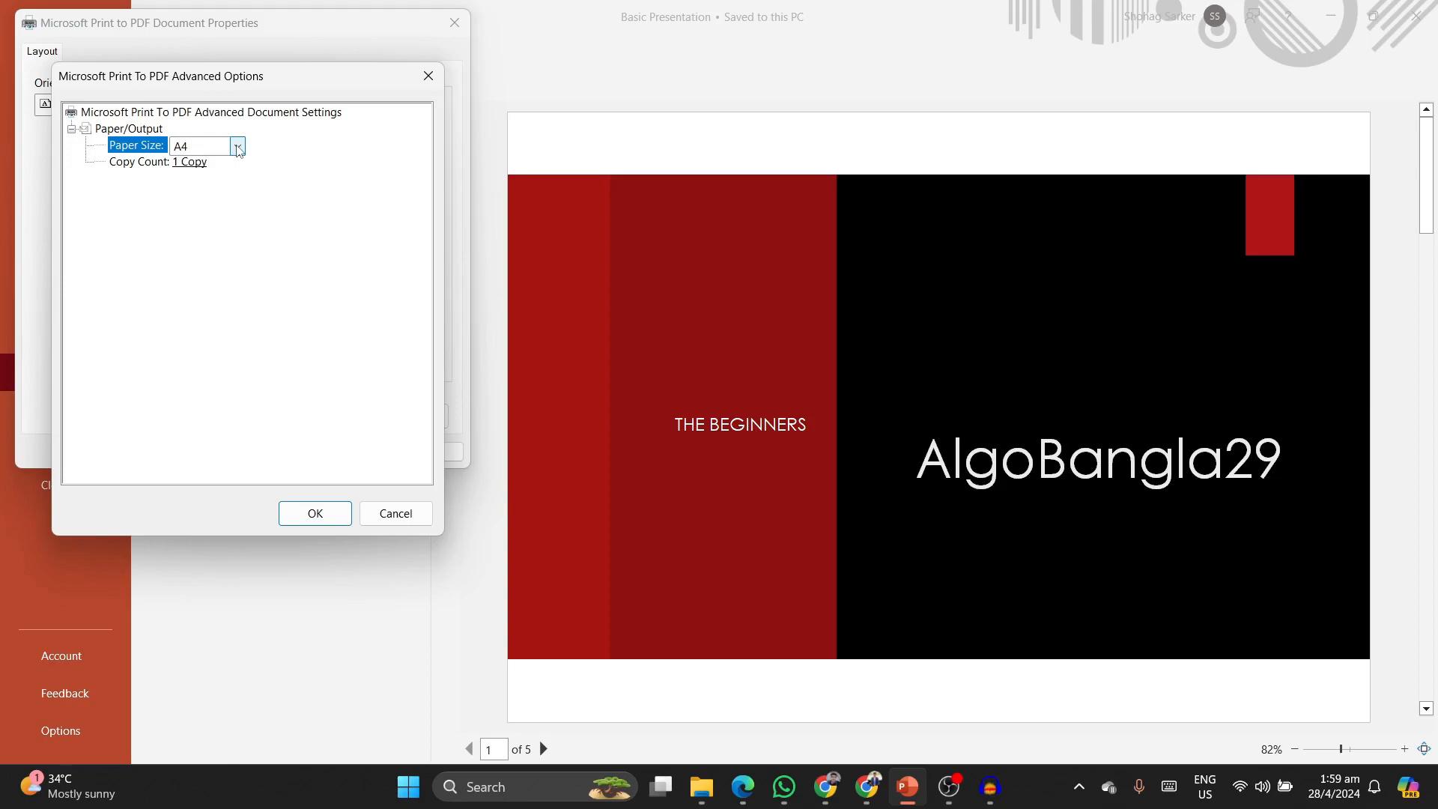
left_click(314, 513)
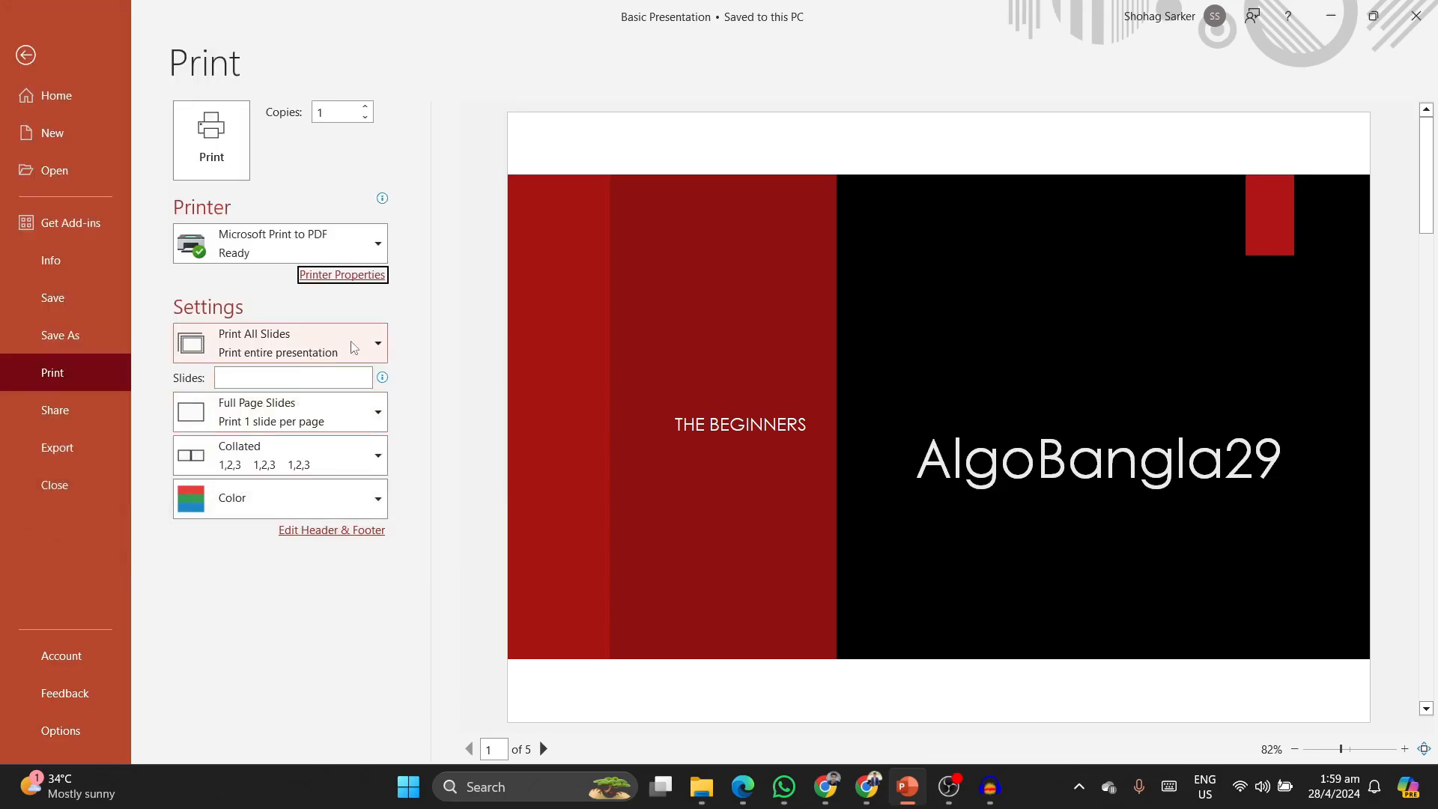
Step: Try a custom print range of slides 1,3,5 and restore printing of all slides
left_click(375, 344)
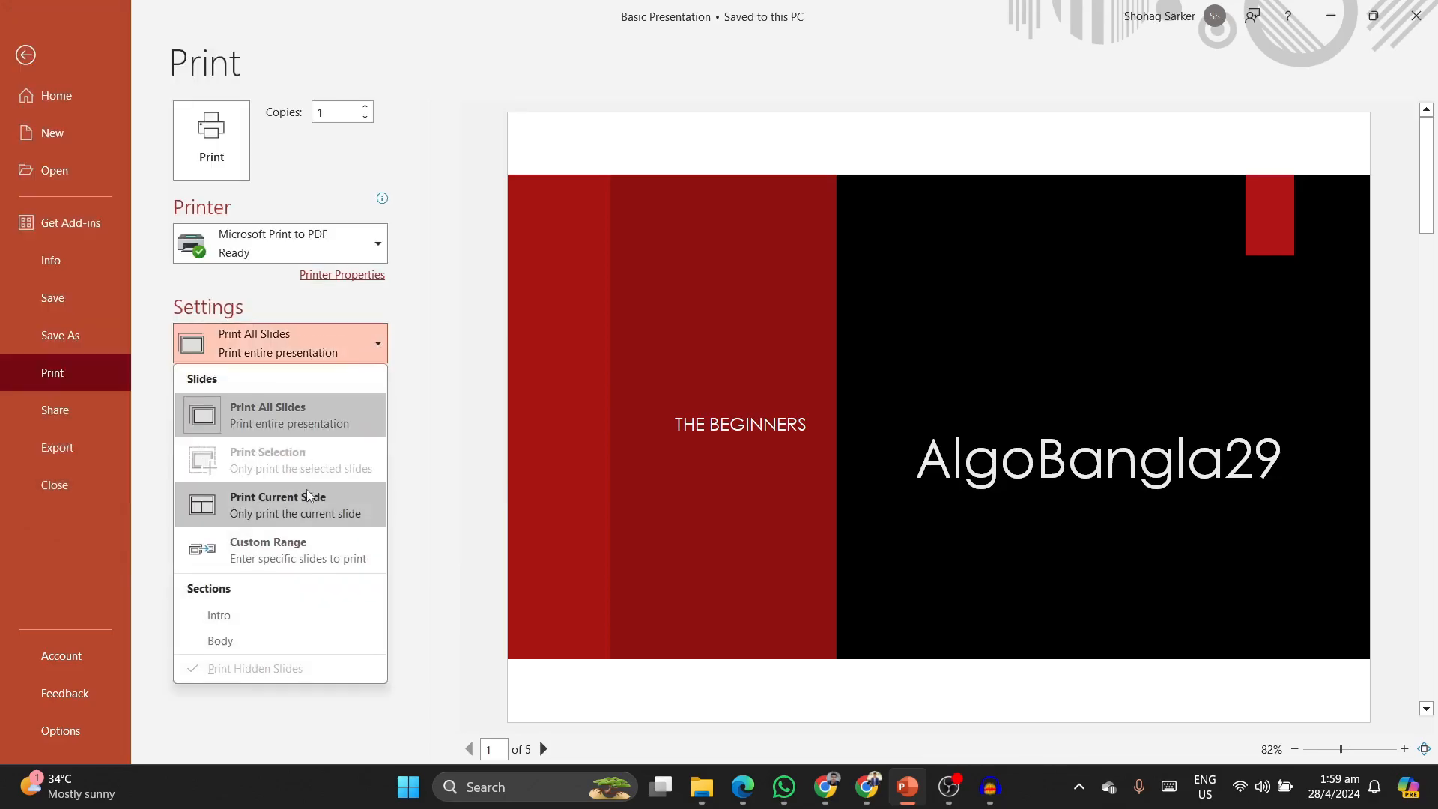
left_click(303, 546)
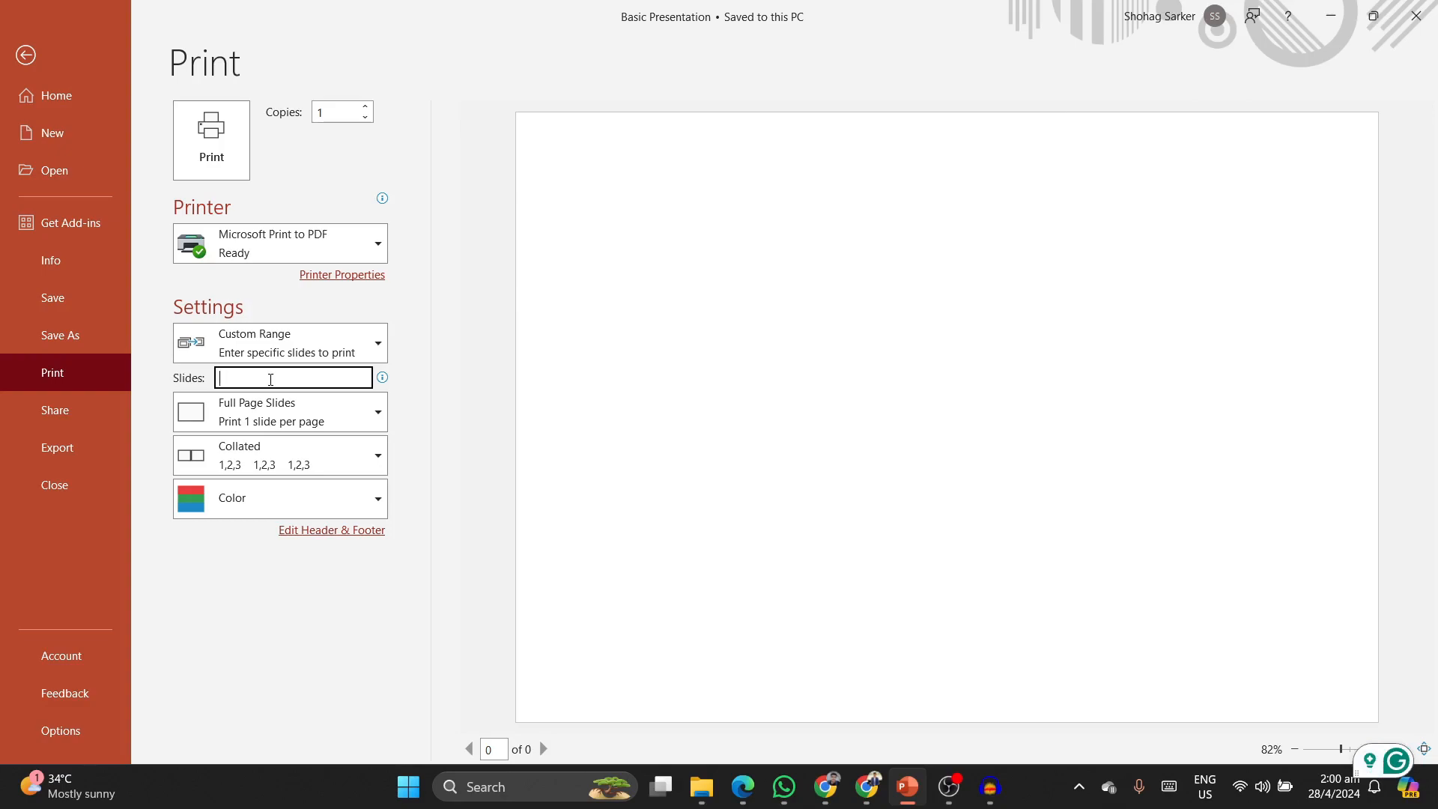
type(",3,5")
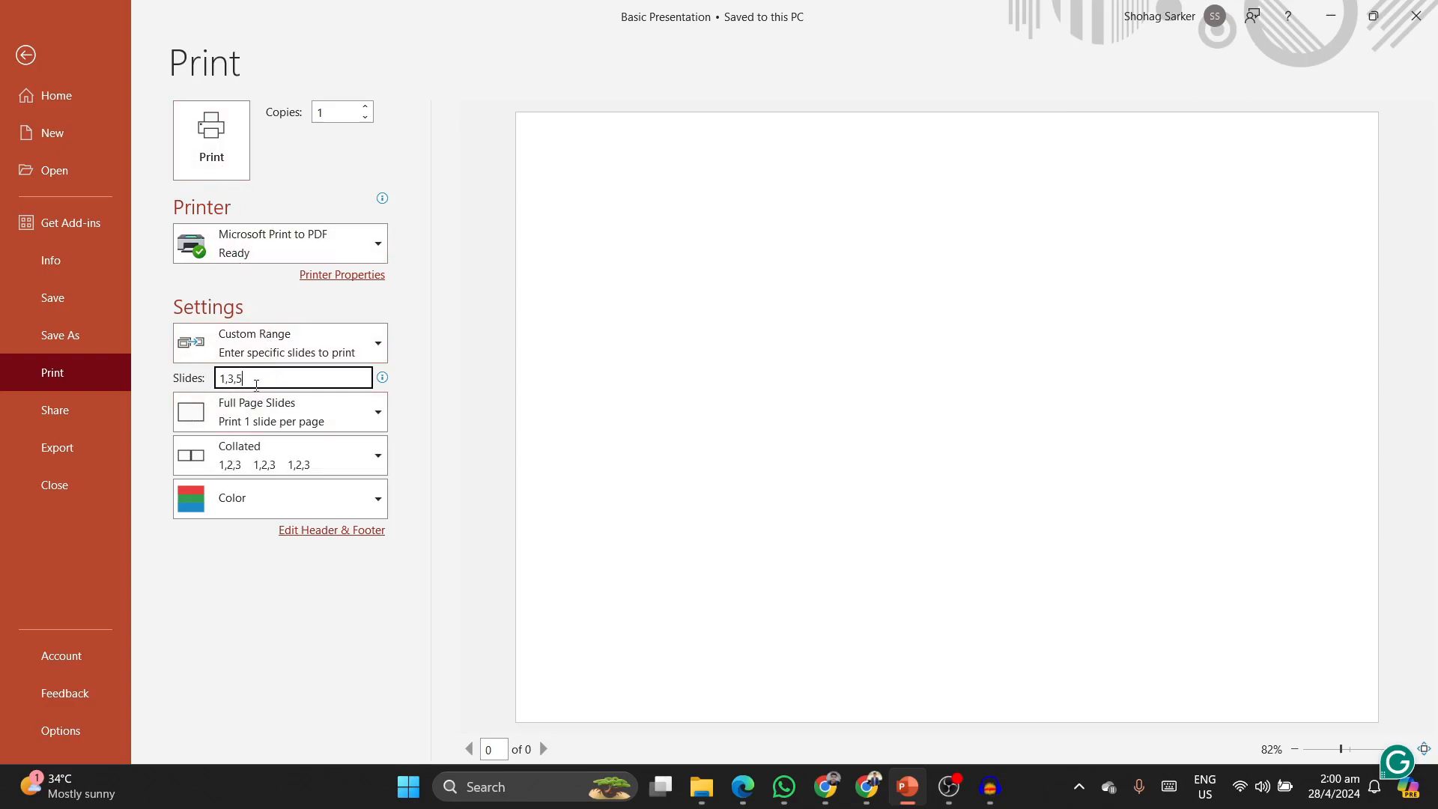
left_click(289, 350)
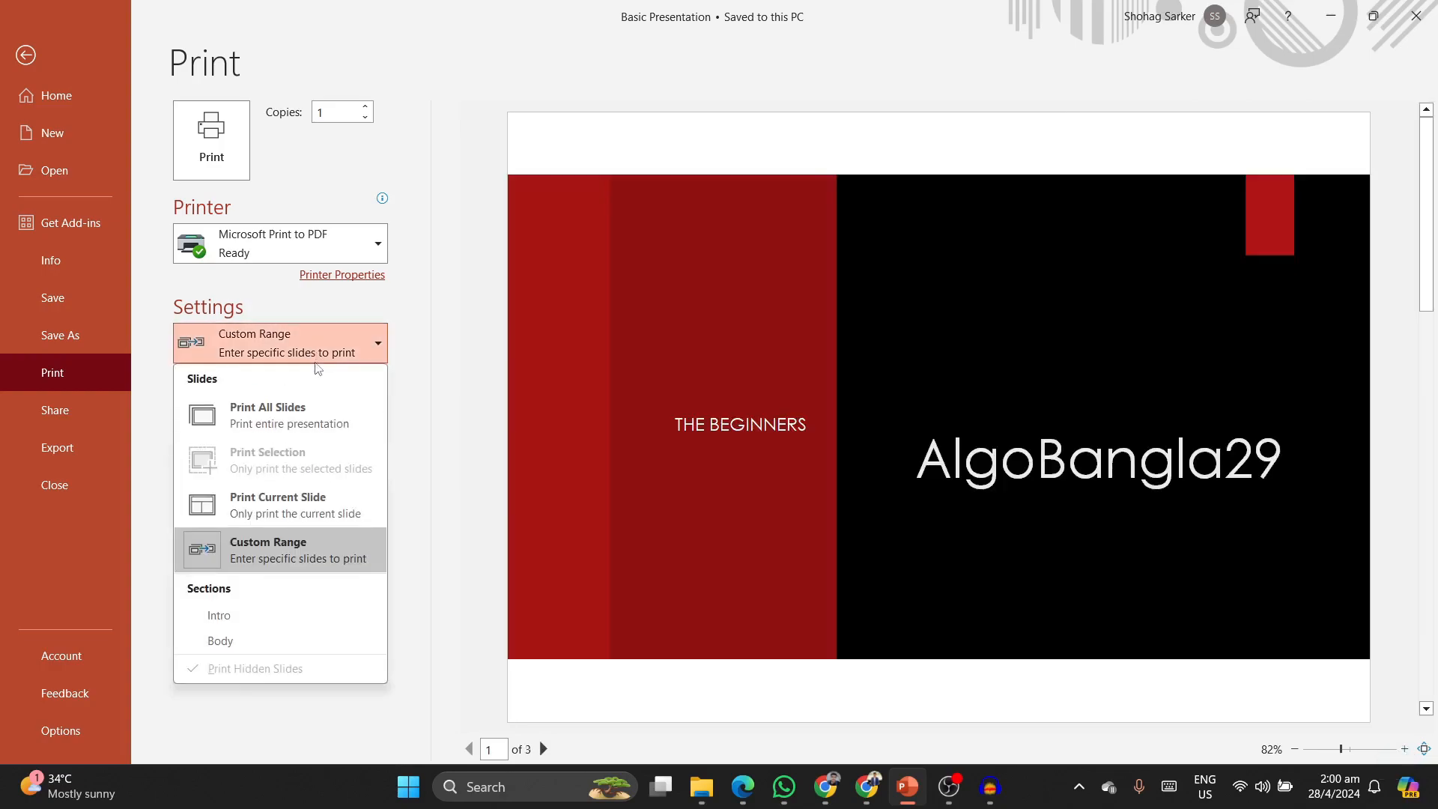
left_click(302, 409)
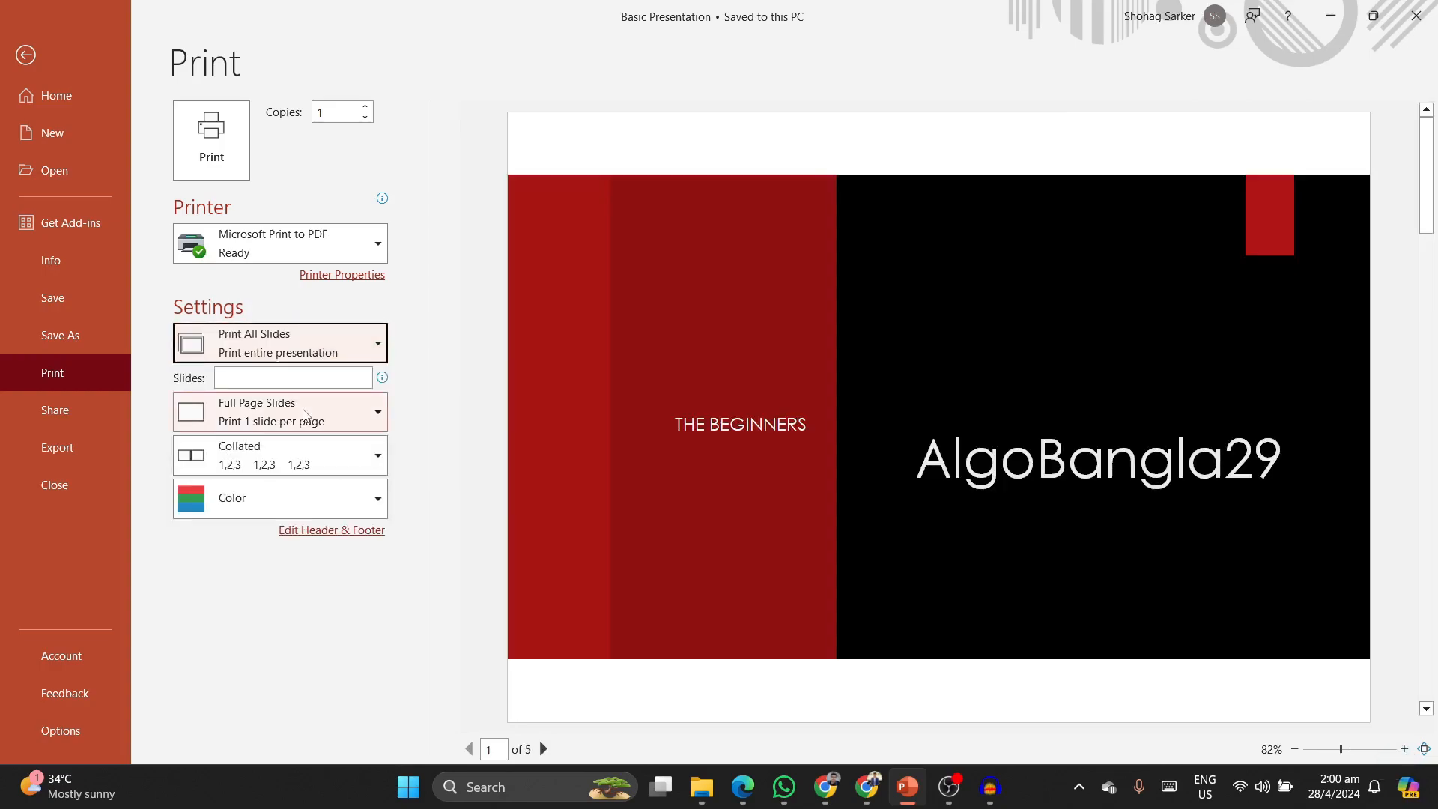
Step: Try the slide range 1,2,3 for printing and clear it again
left_click(244, 380)
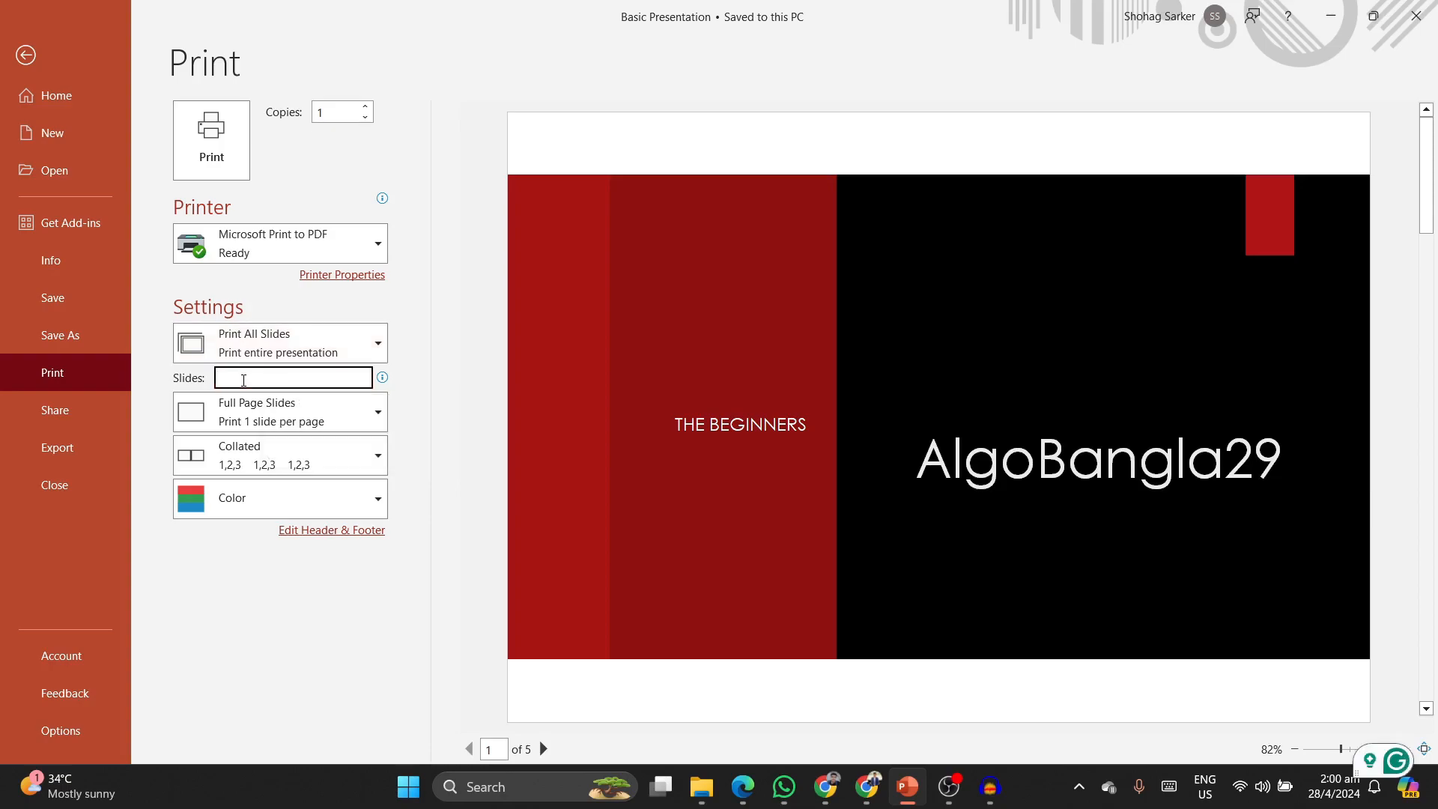
type("1,2,3")
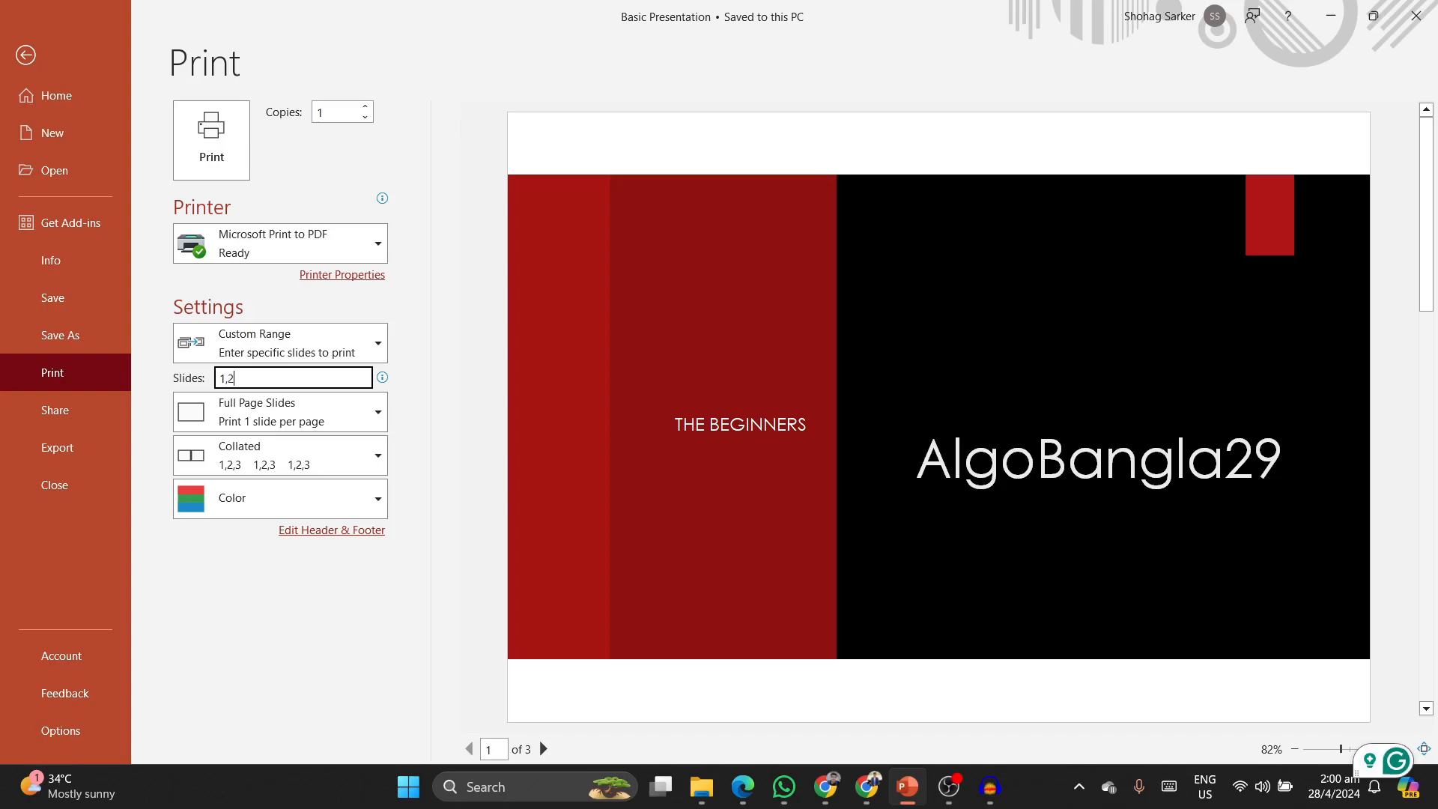
key("BackSpace")
key("BackSpace")
key("BackSpace")
key("BackSpace")
key("BackSpace")
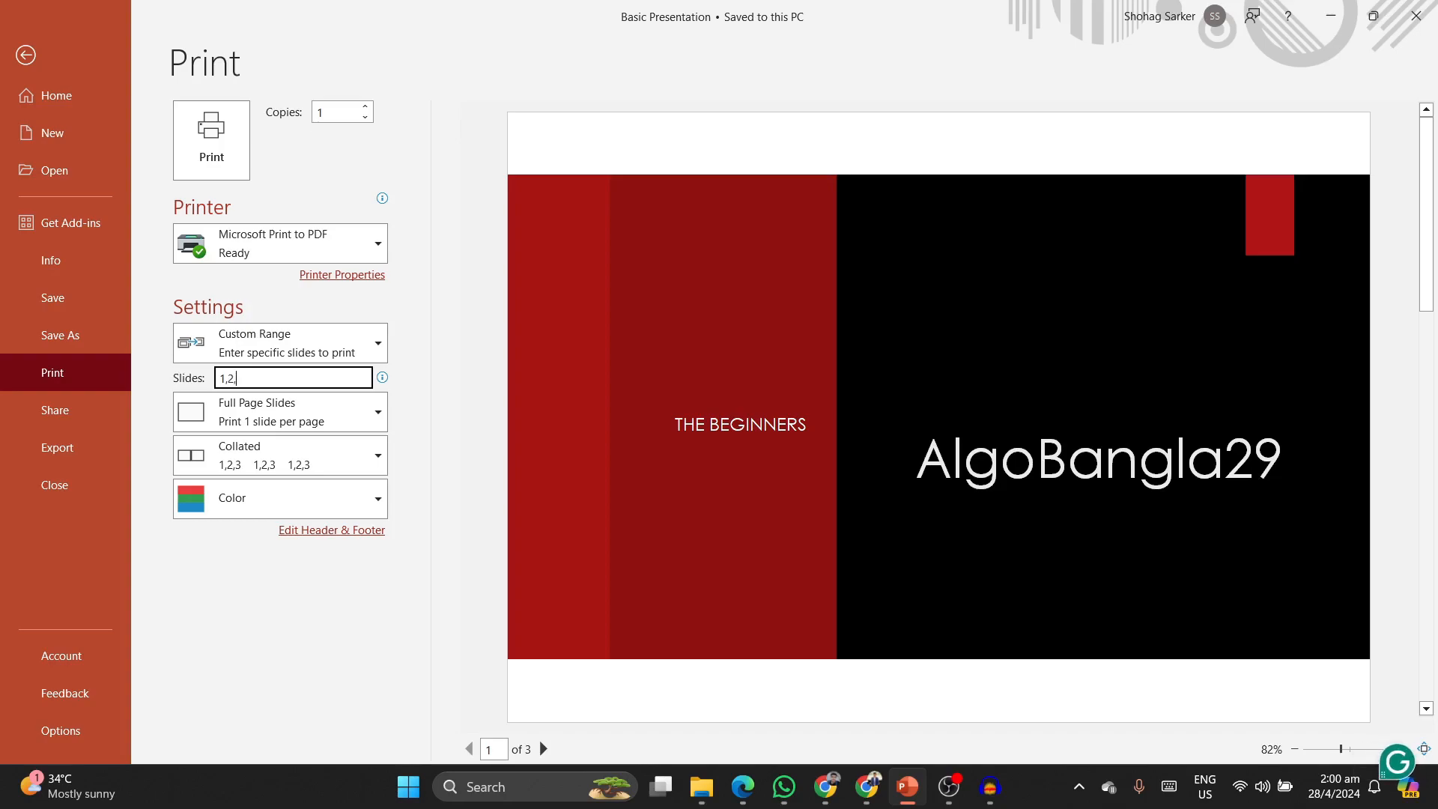
Step: Try the hyphenated slide range 1-3 for printing and clear it to return to all slides
type("1")
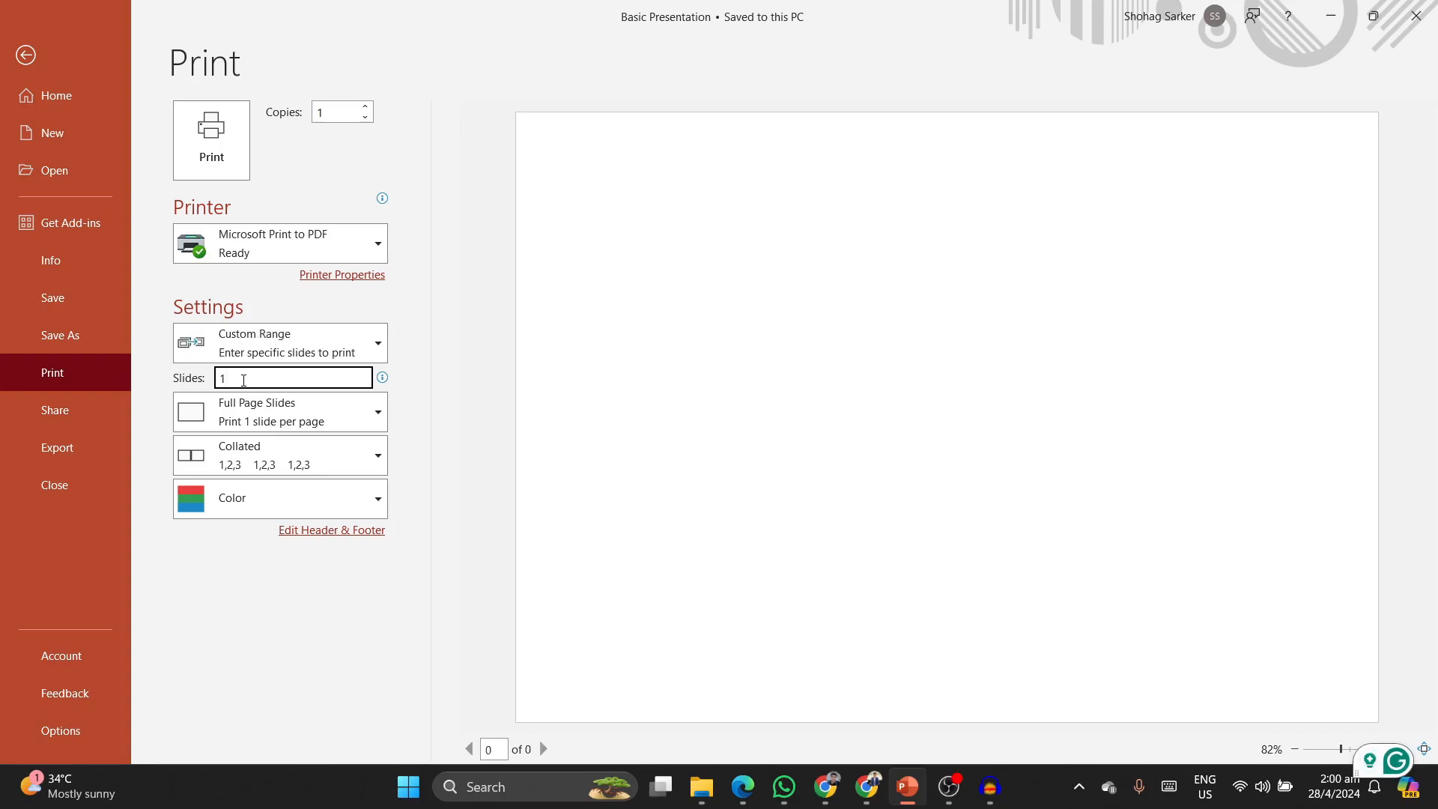
type("-3")
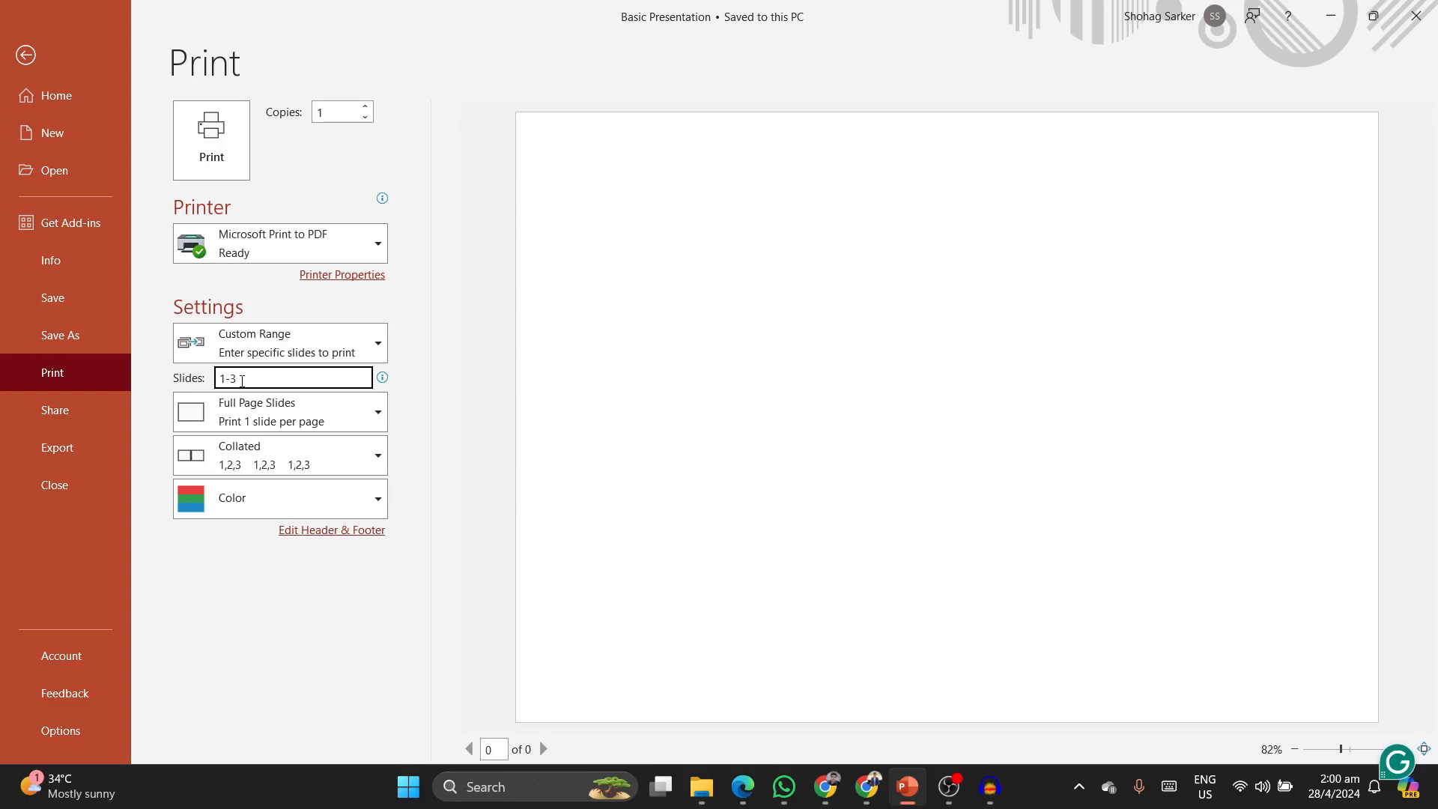
left_click_drag(241, 380, 216, 389)
key("BackSpace")
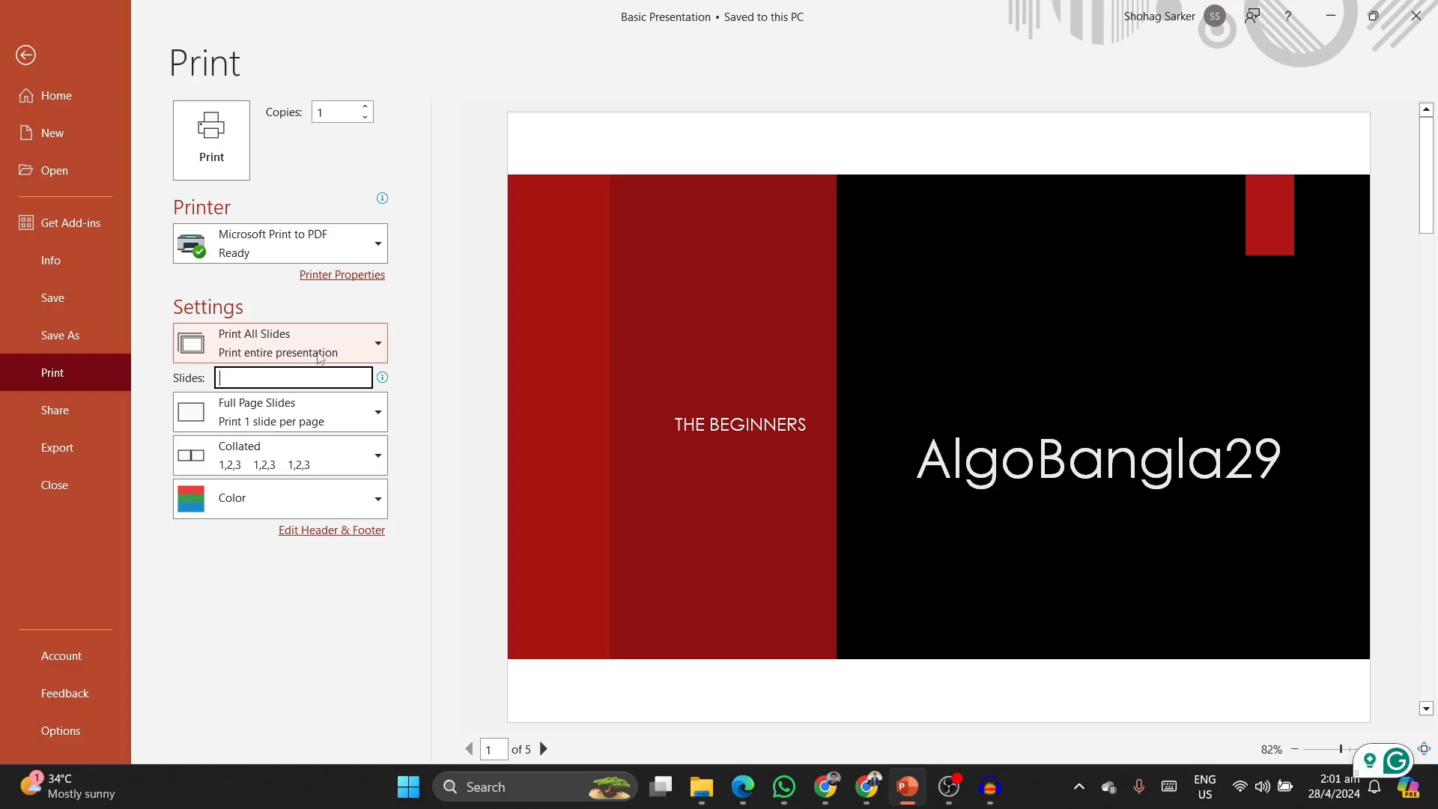
Step: Preview the presentation in the Notes Pages print layout and switch it to the Outline layout
left_click(288, 417)
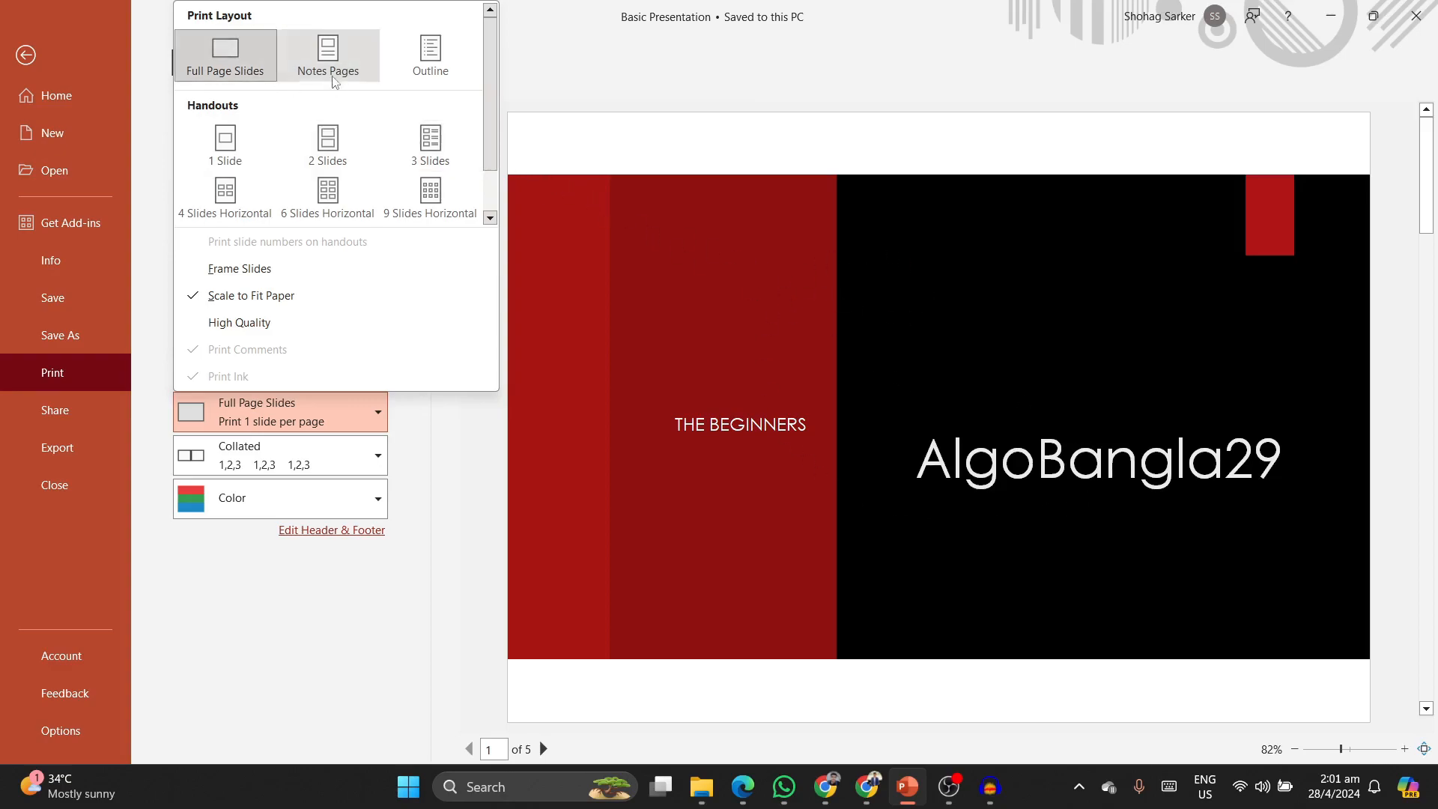
left_click(328, 52)
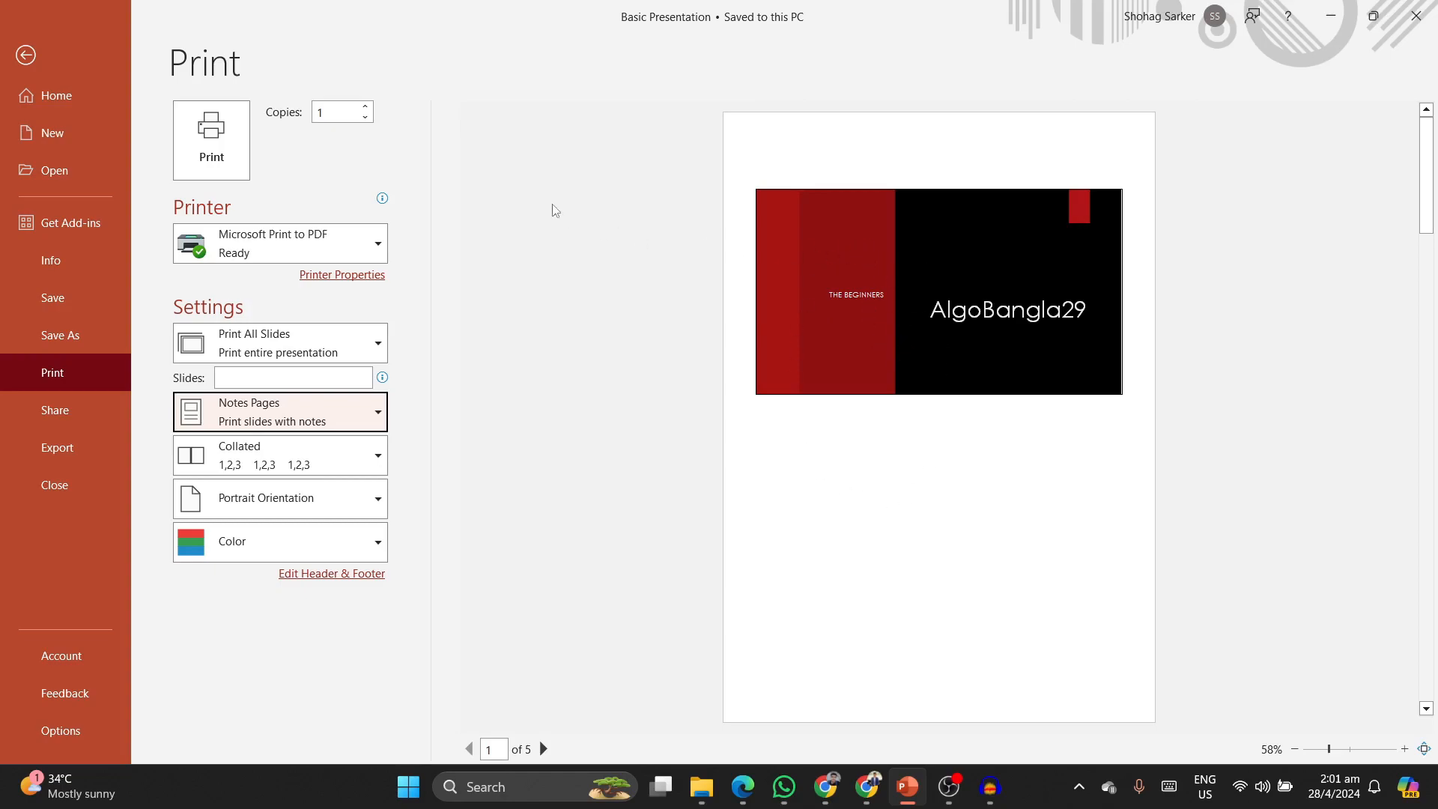
left_click(283, 411)
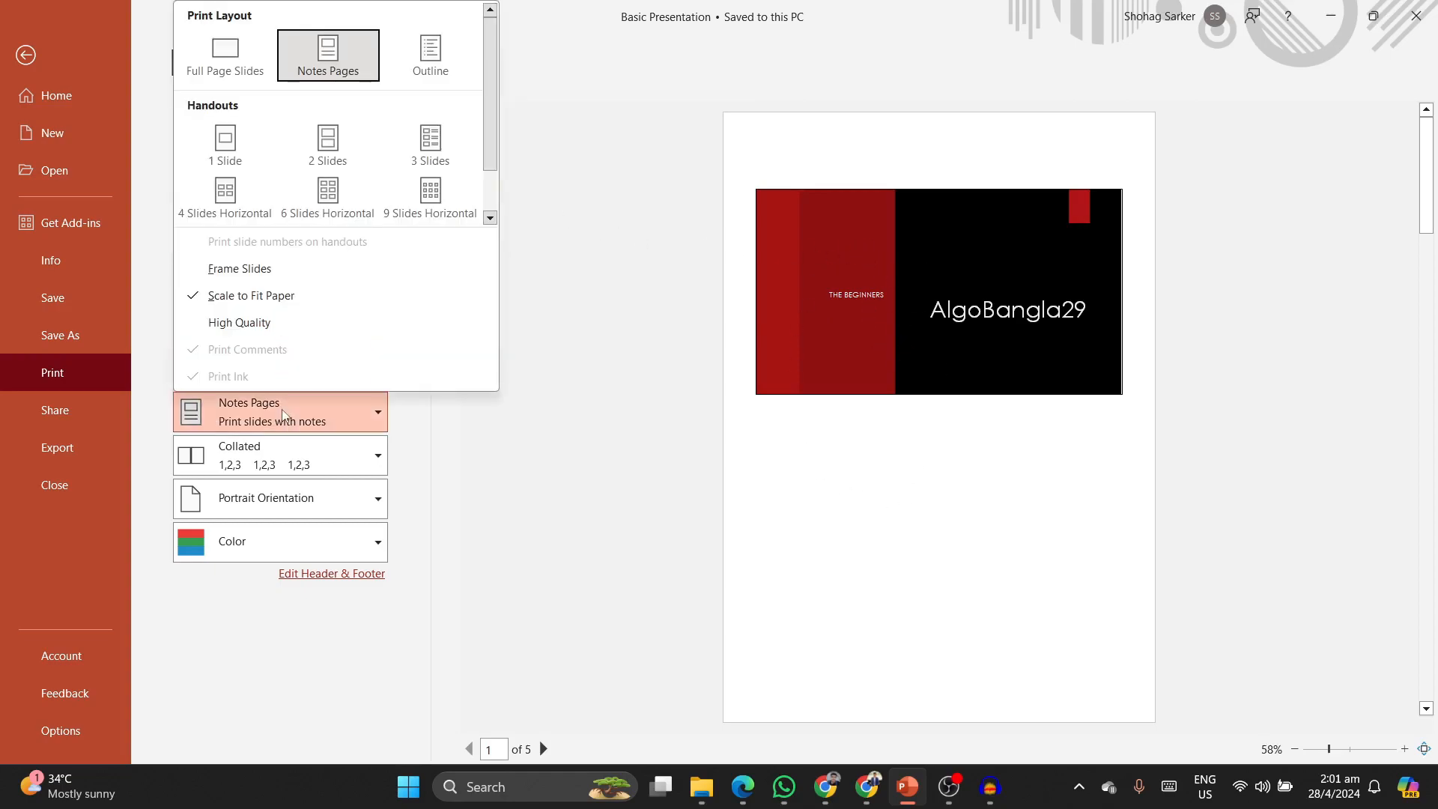
left_click(421, 52)
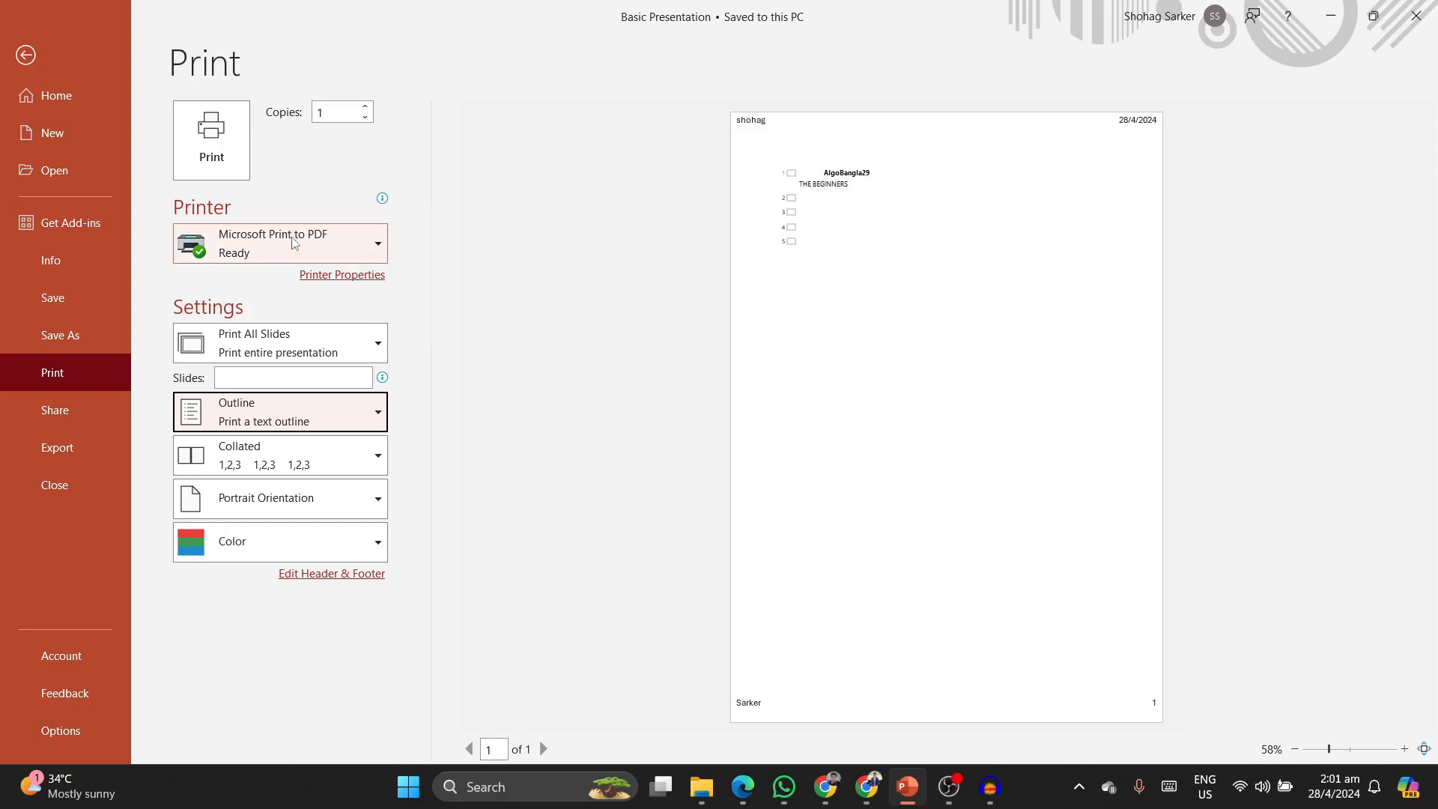
Step: Set the print layout to handouts with 1 slide per page and look through the preview pages
left_click(303, 412)
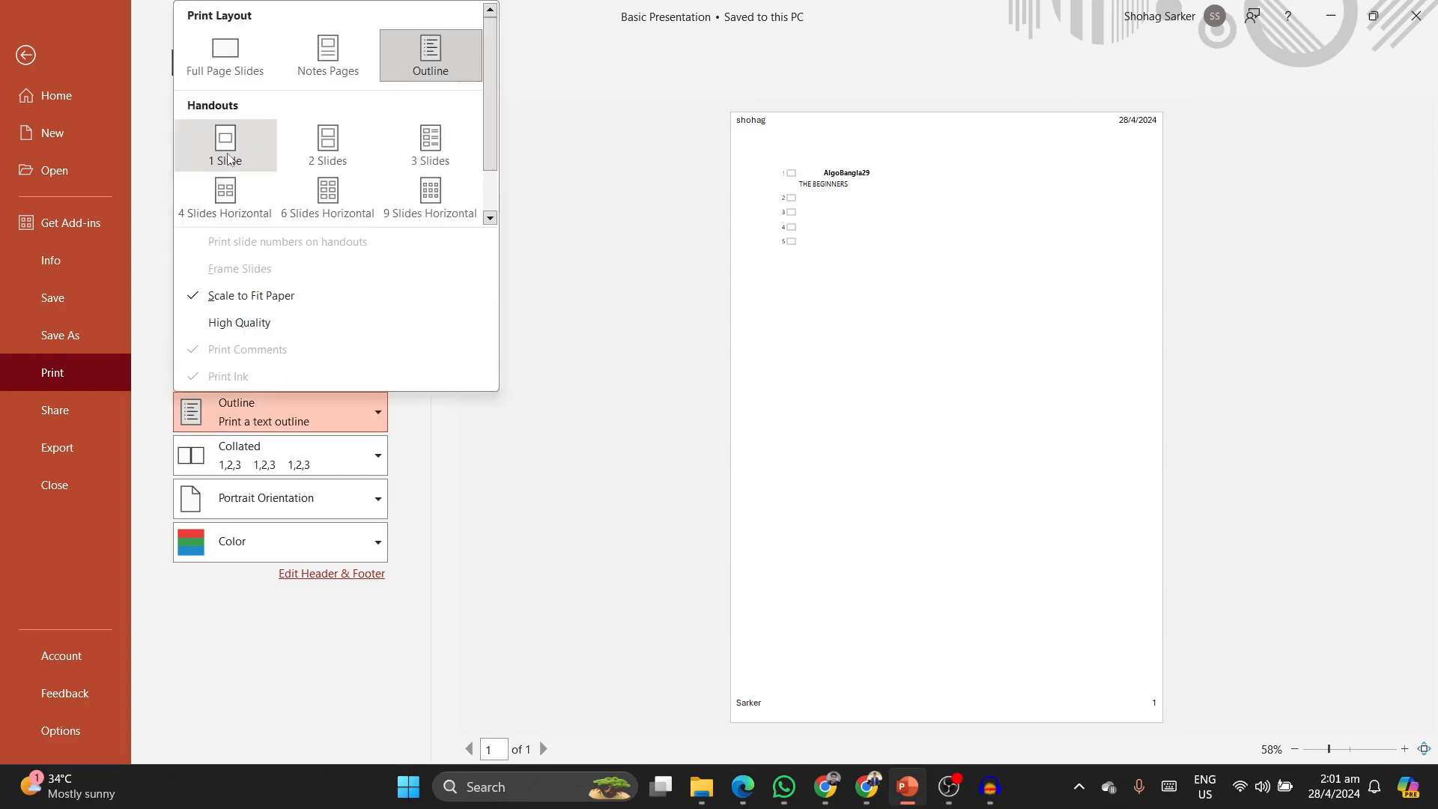
left_click(228, 157)
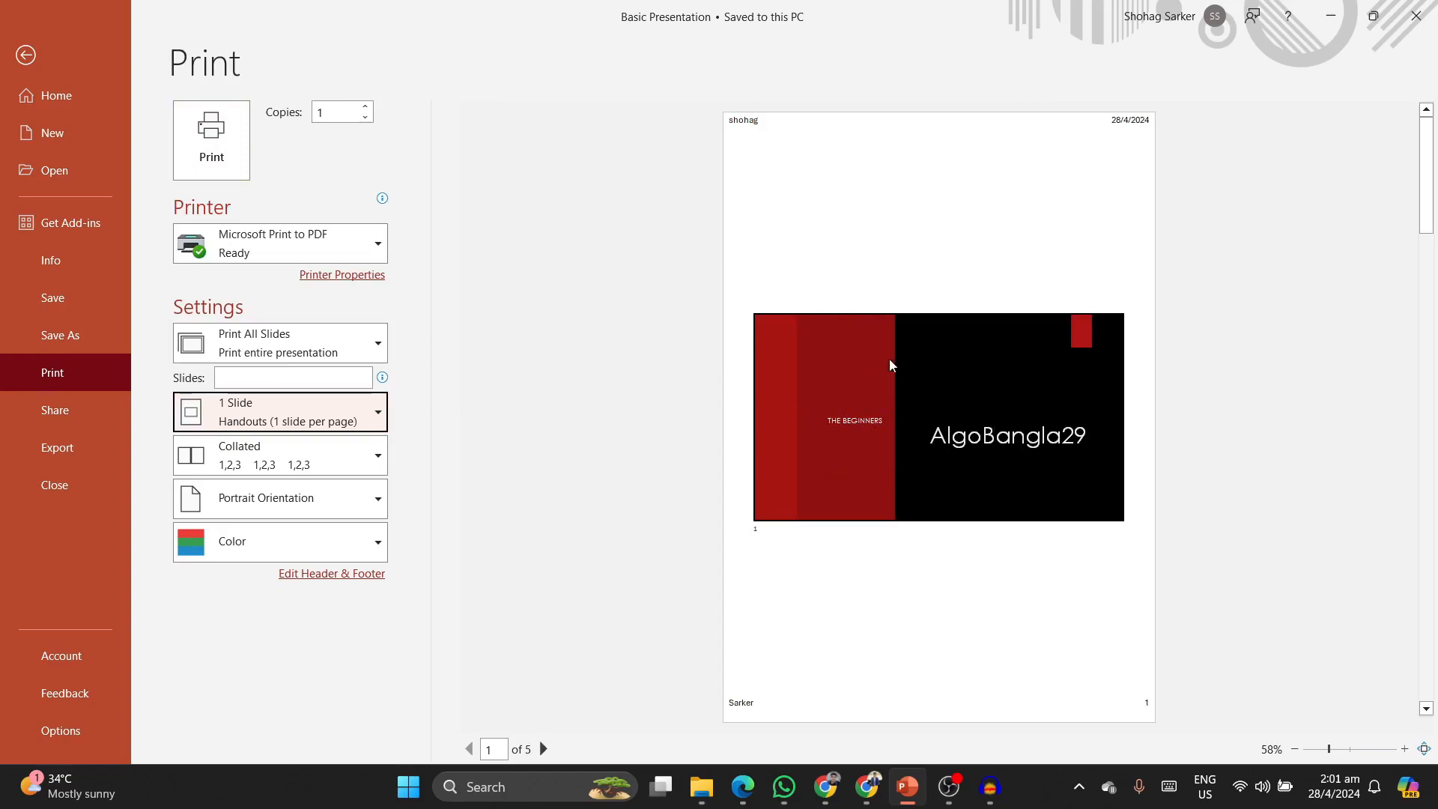
scroll(869, 410, "down", 2)
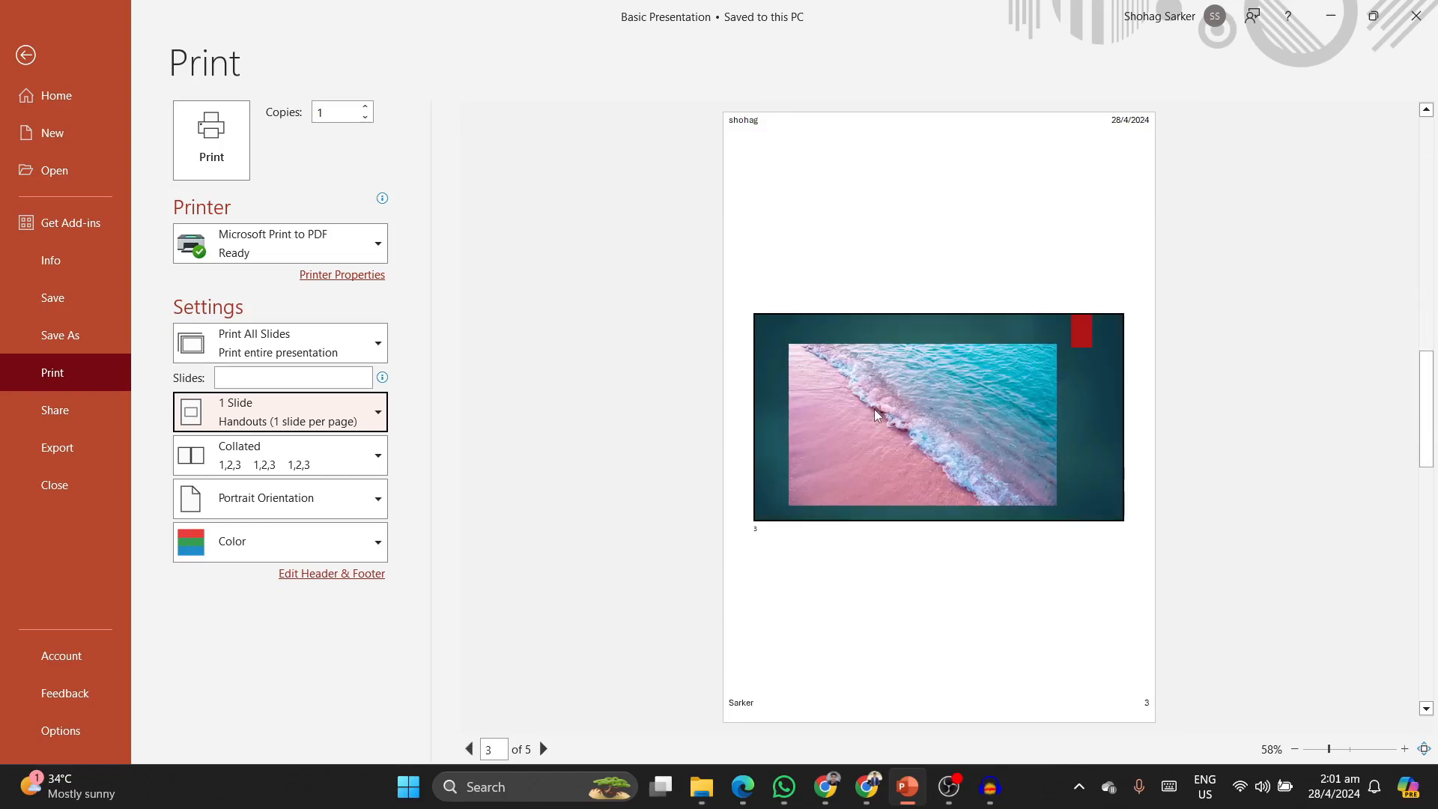
scroll(873, 413, "up", 2)
scroll(891, 397, "down", 1)
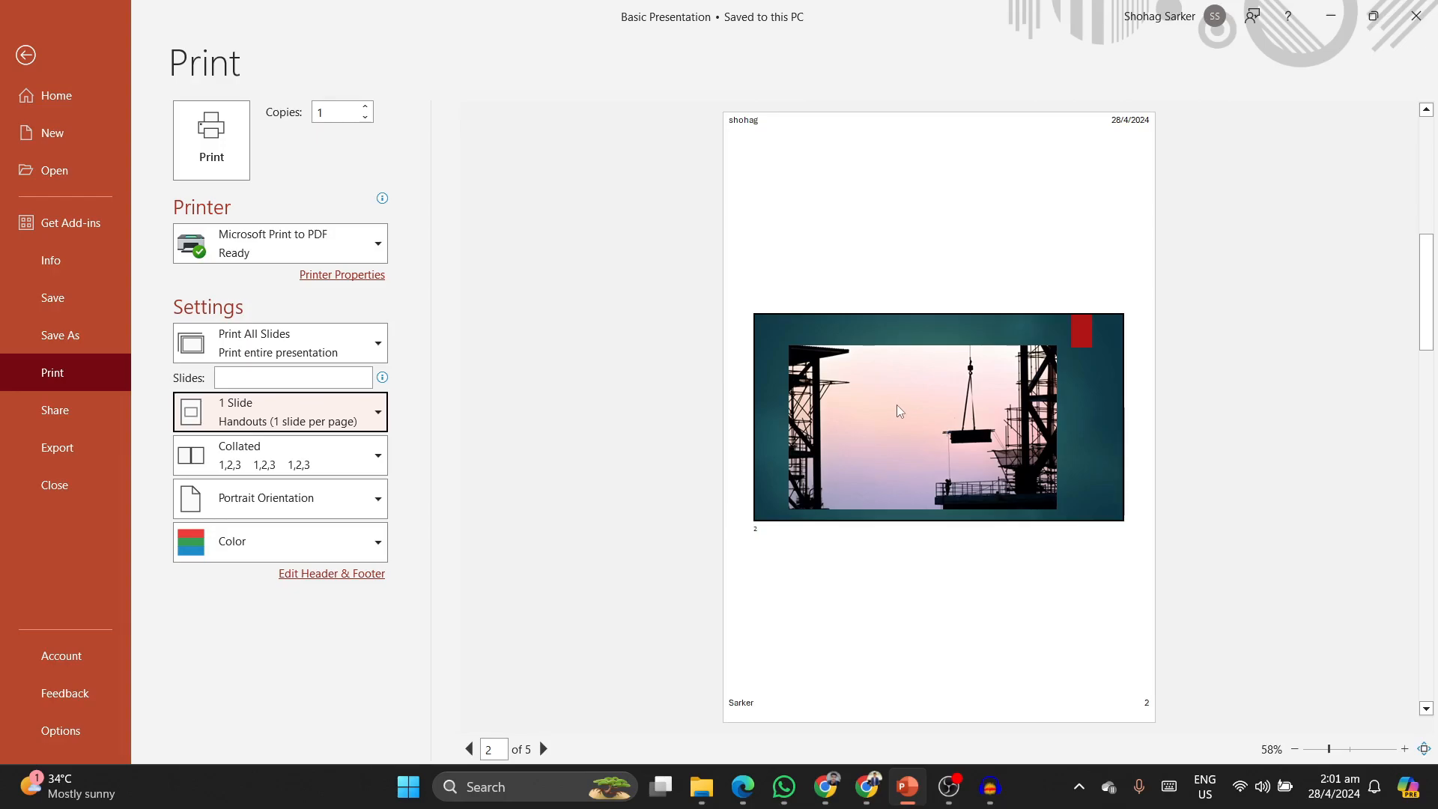
scroll(896, 404, "up", 1)
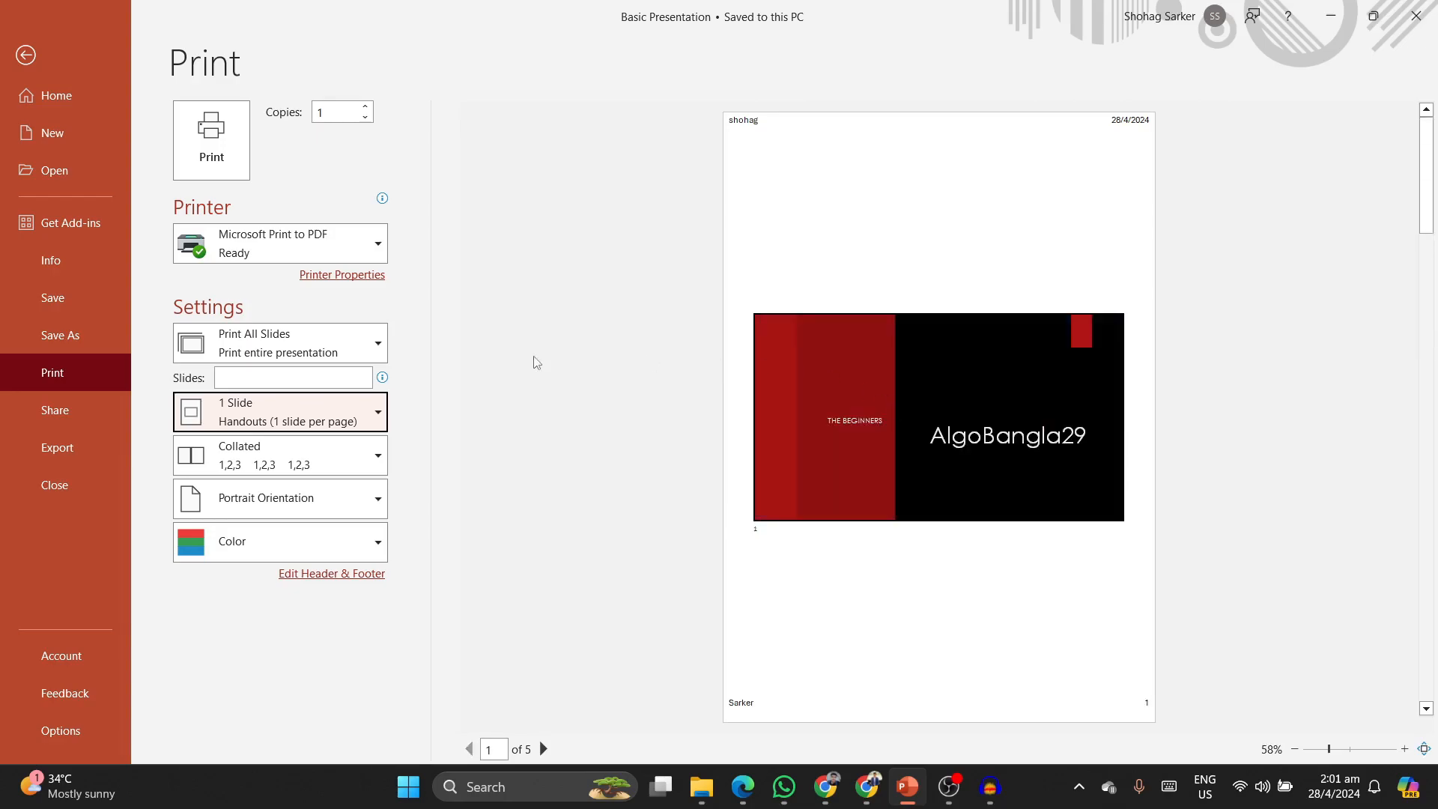
Step: Set the print layout to handouts with 2 slides per page
left_click(247, 421)
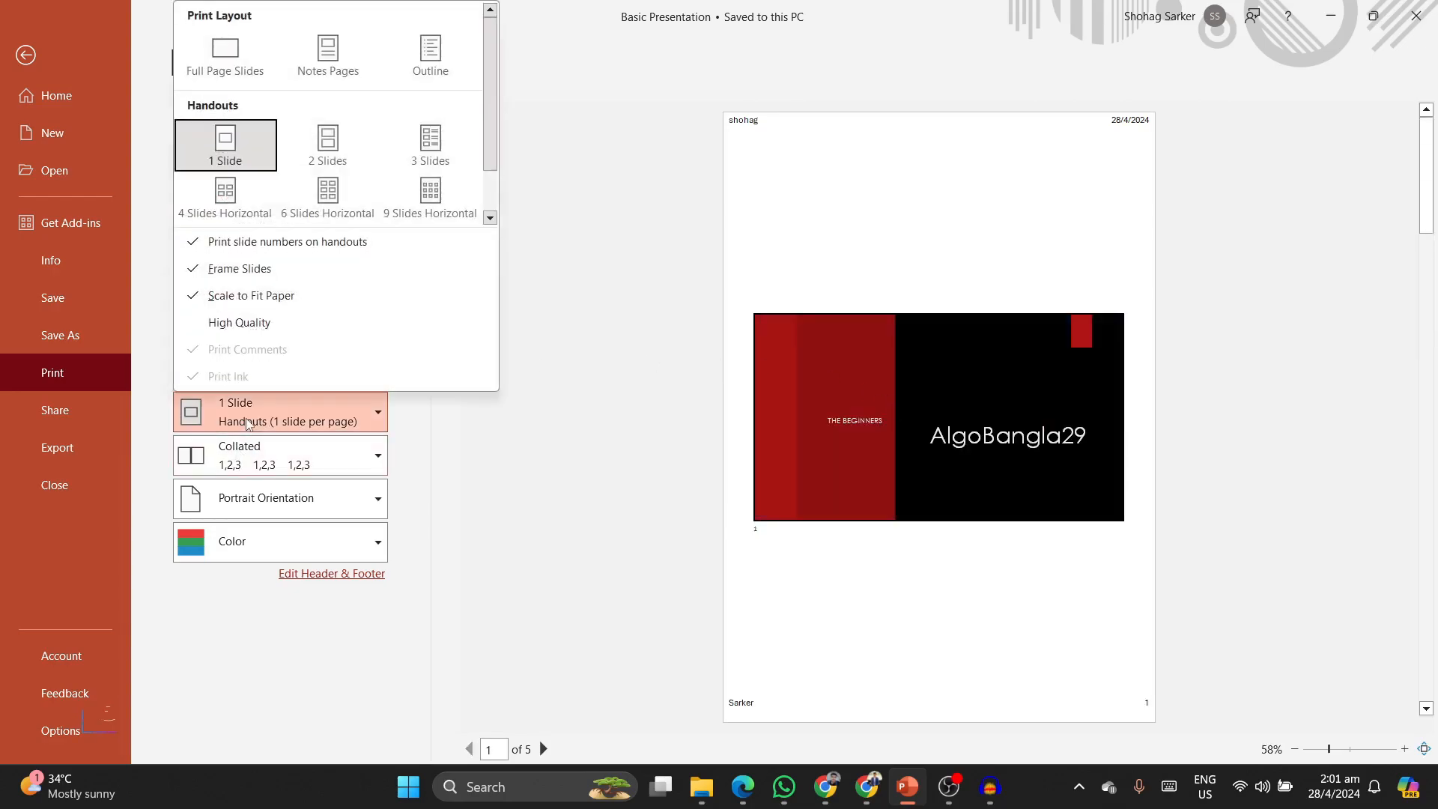
left_click(315, 152)
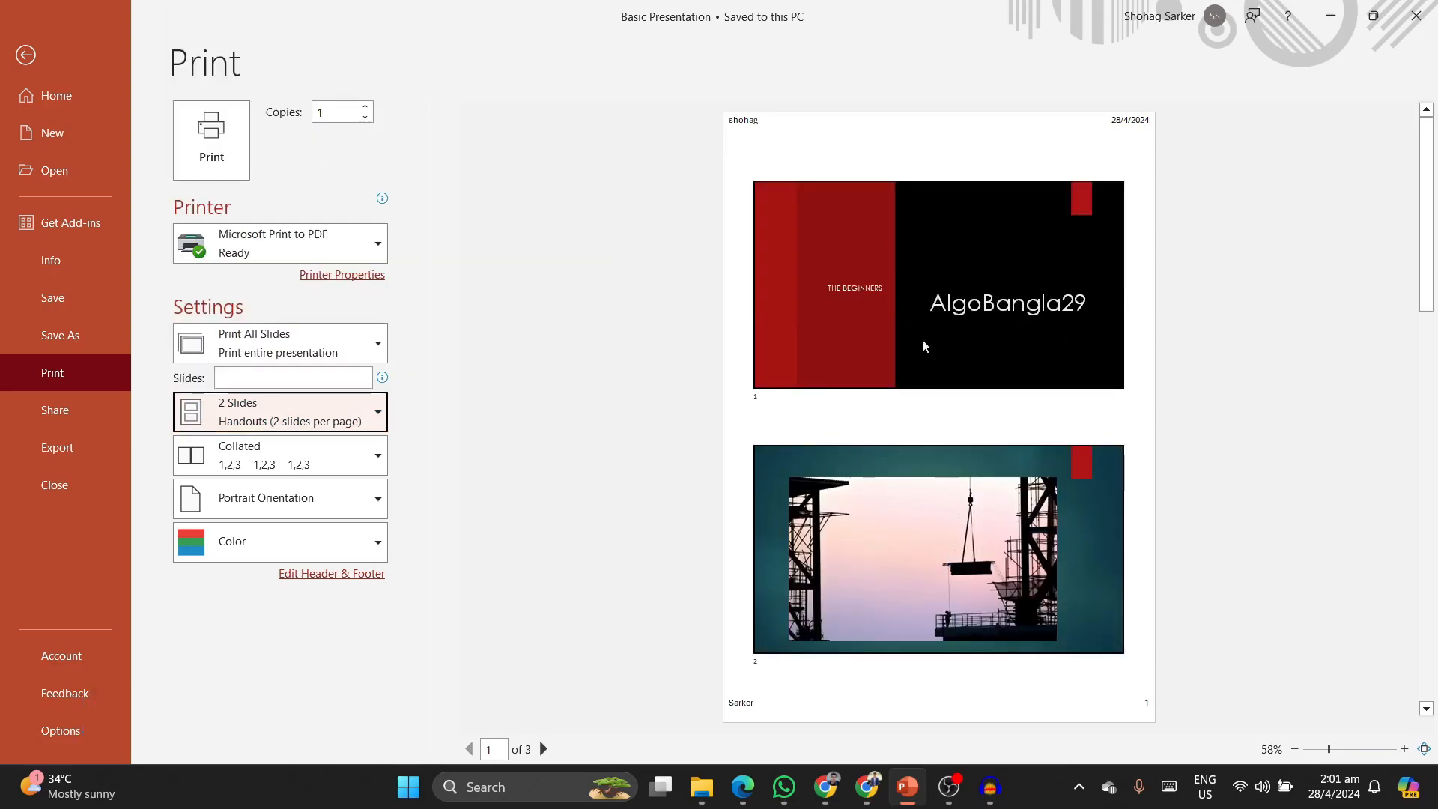
Step: Turn on High Quality printing for the handouts, keeping the layout at 2 slides per page
left_click(318, 419)
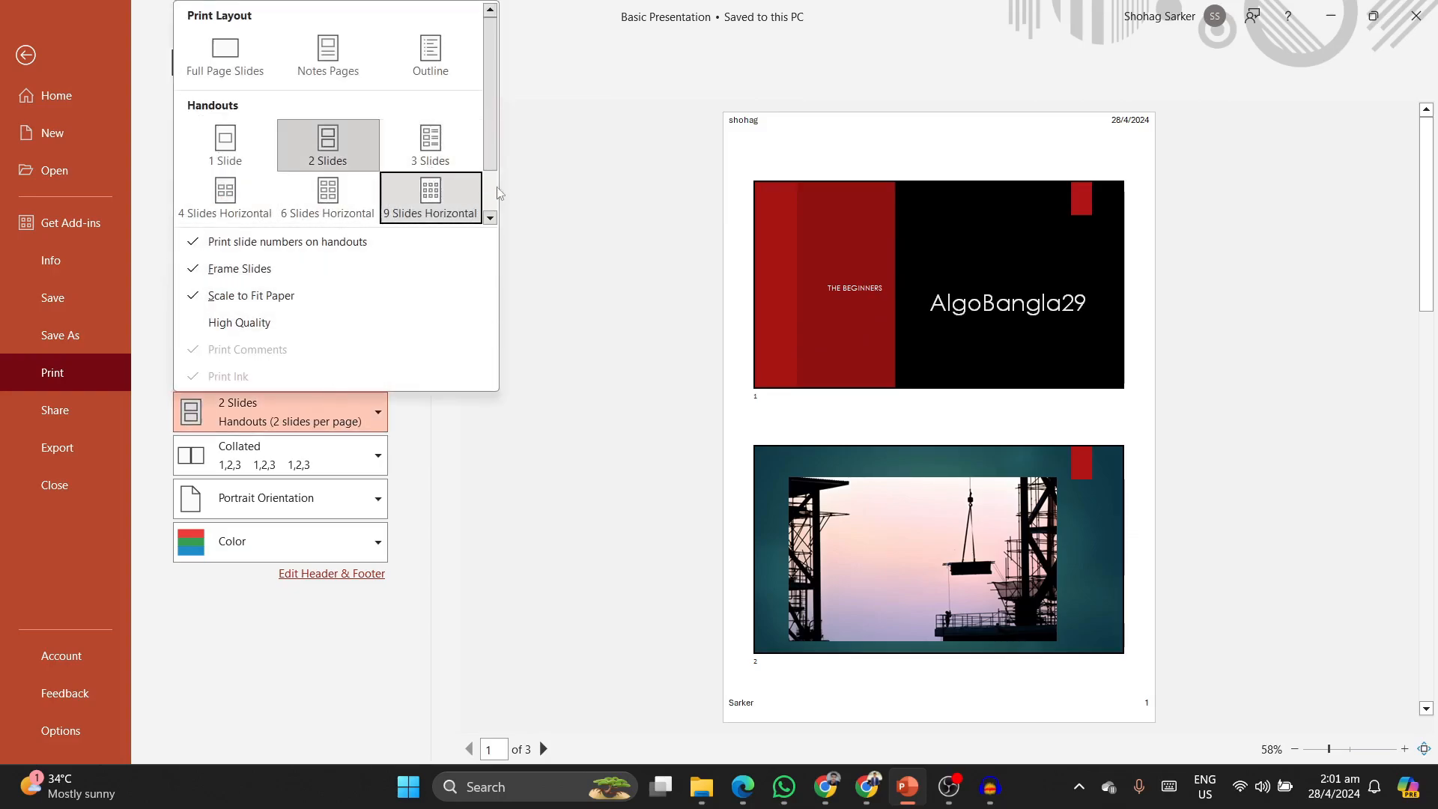
scroll(329, 195, "down", 1)
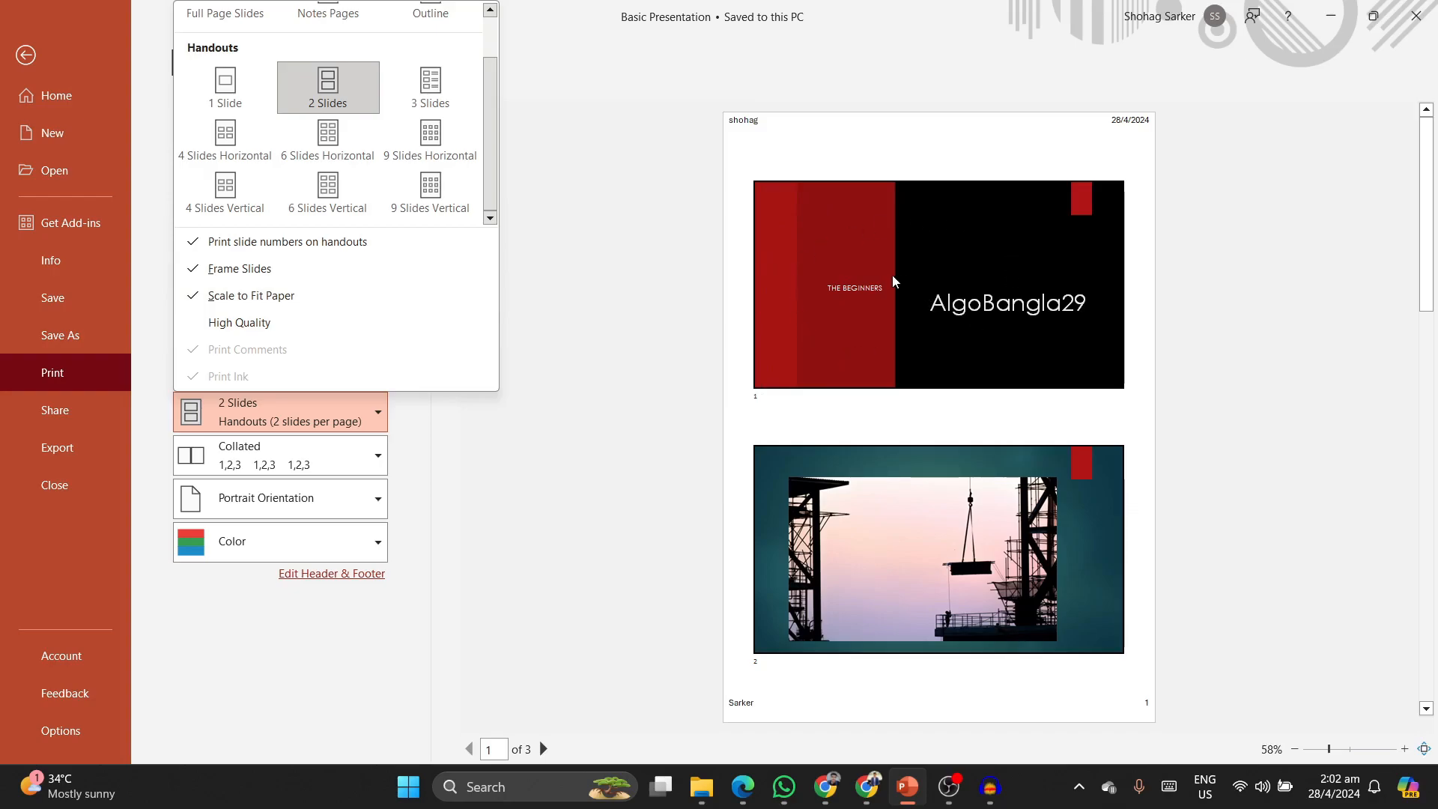
left_click(305, 320)
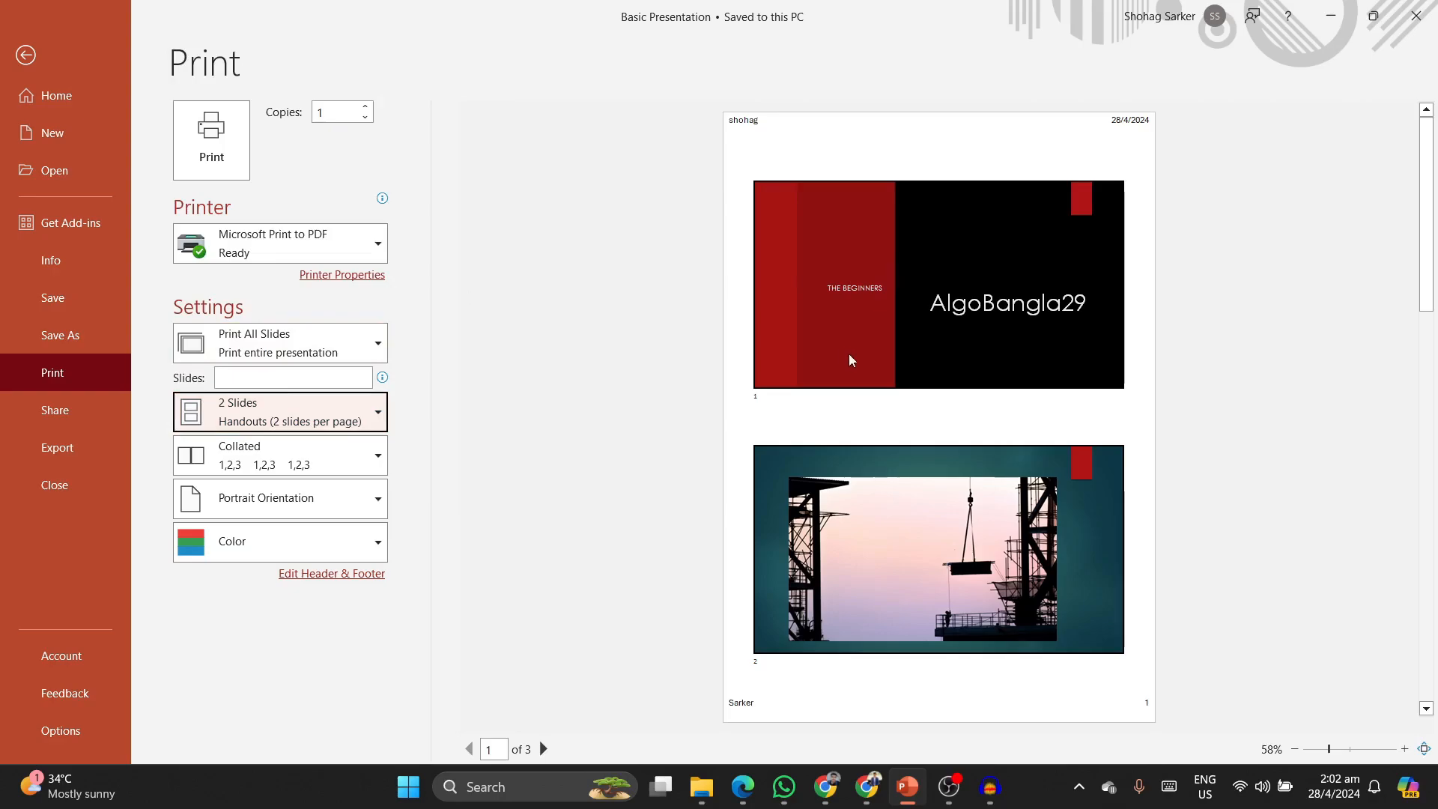
left_click(292, 415)
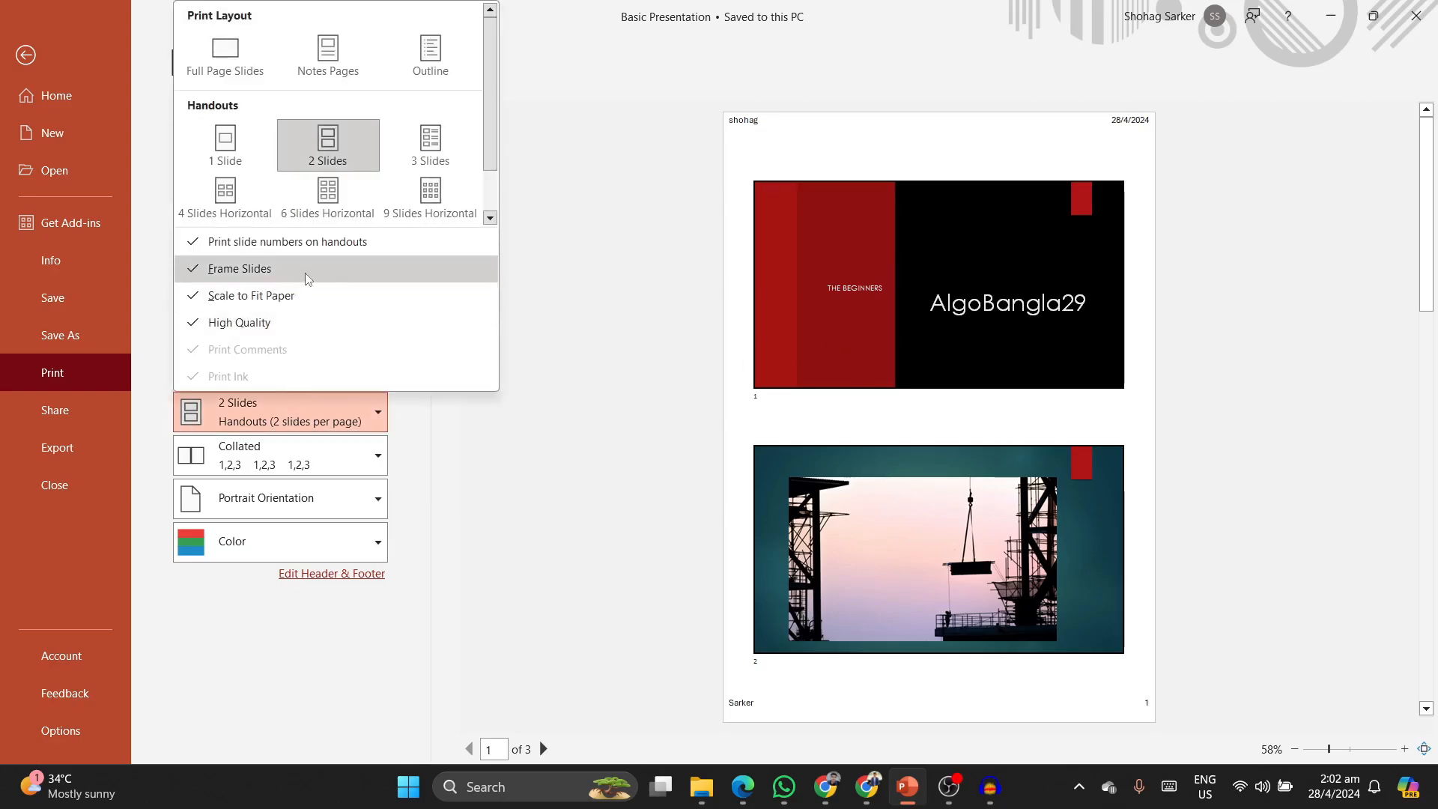
left_click(299, 405)
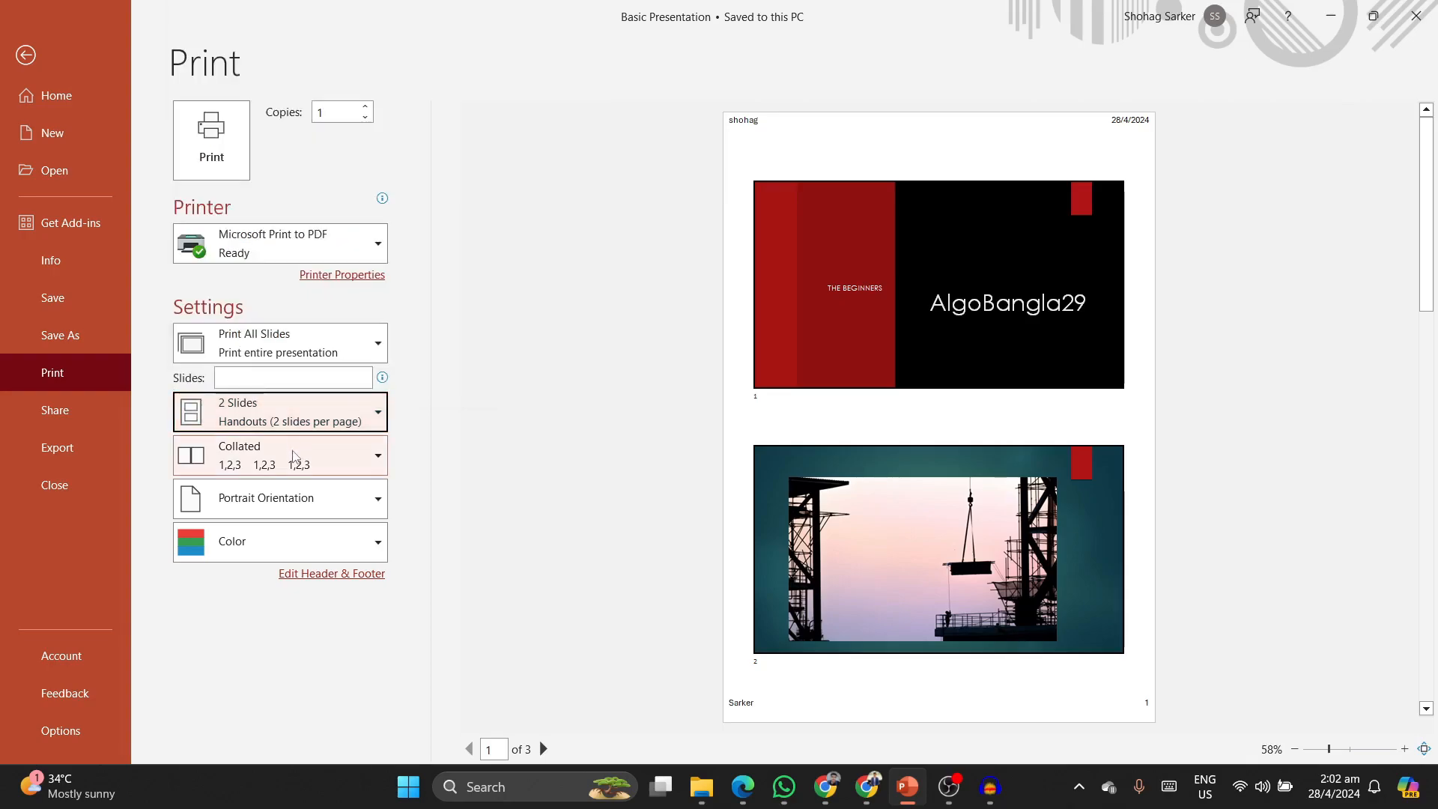
Step: Review the collation choices and select Collated as the print order for multiple copies
left_click(293, 456)
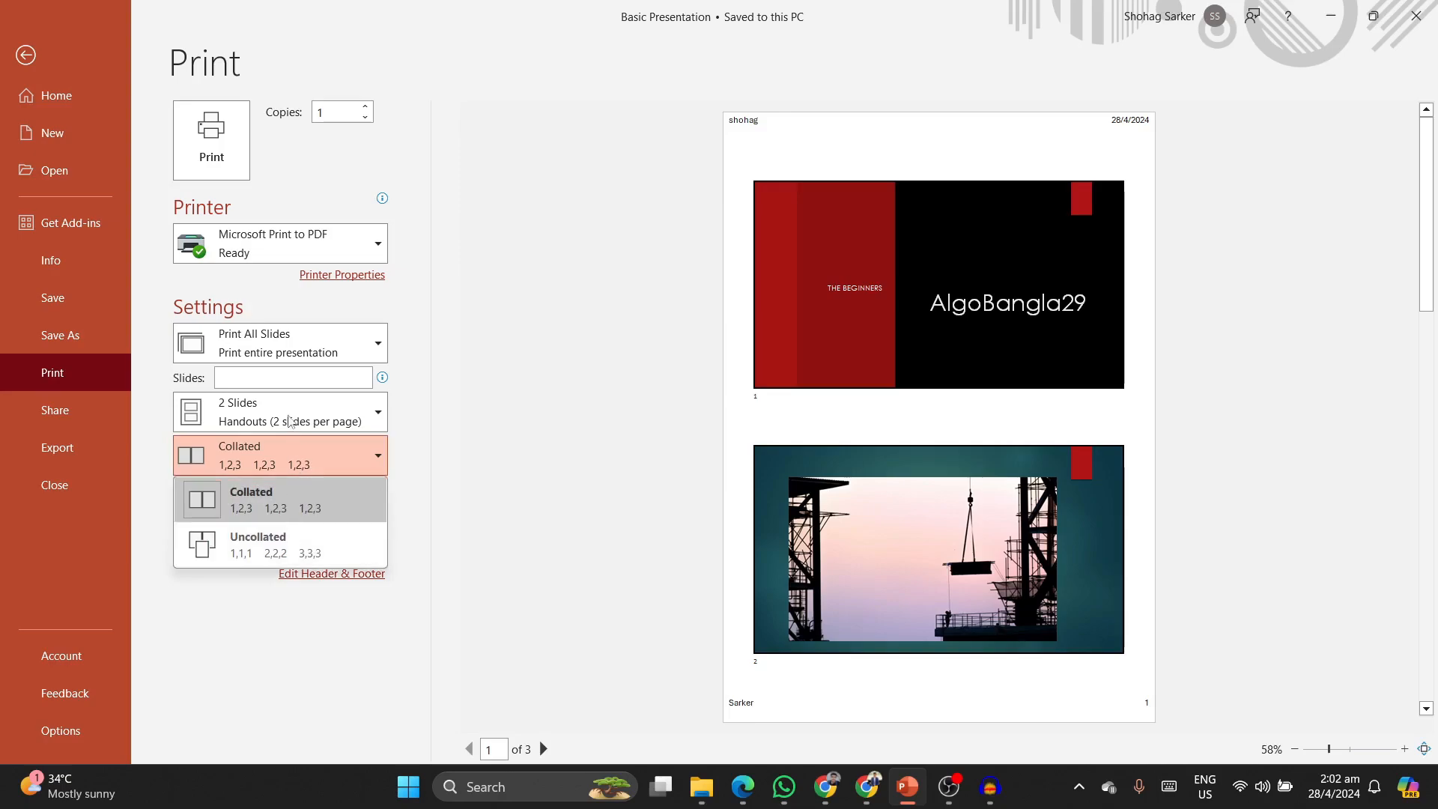
left_click(260, 375)
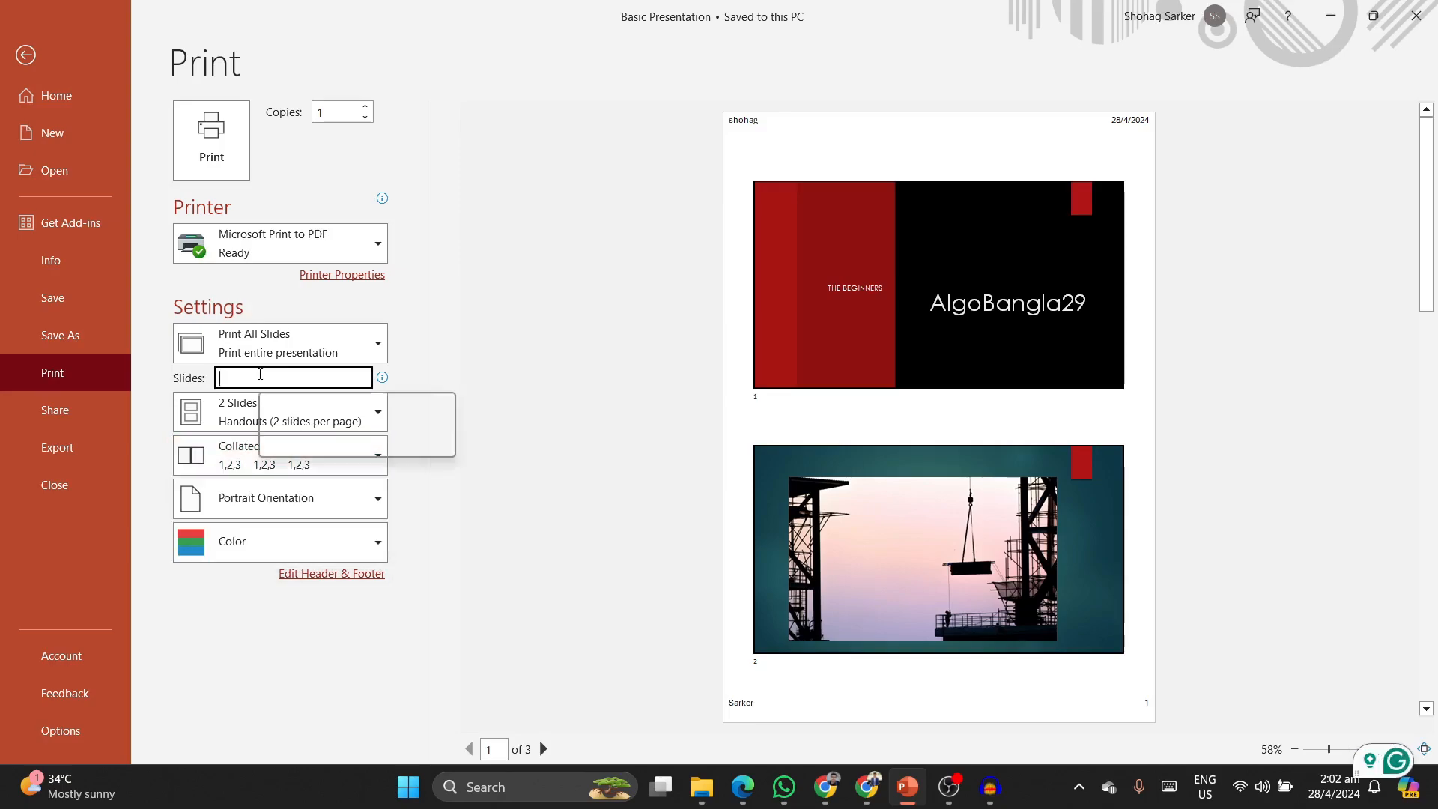
left_click(252, 468)
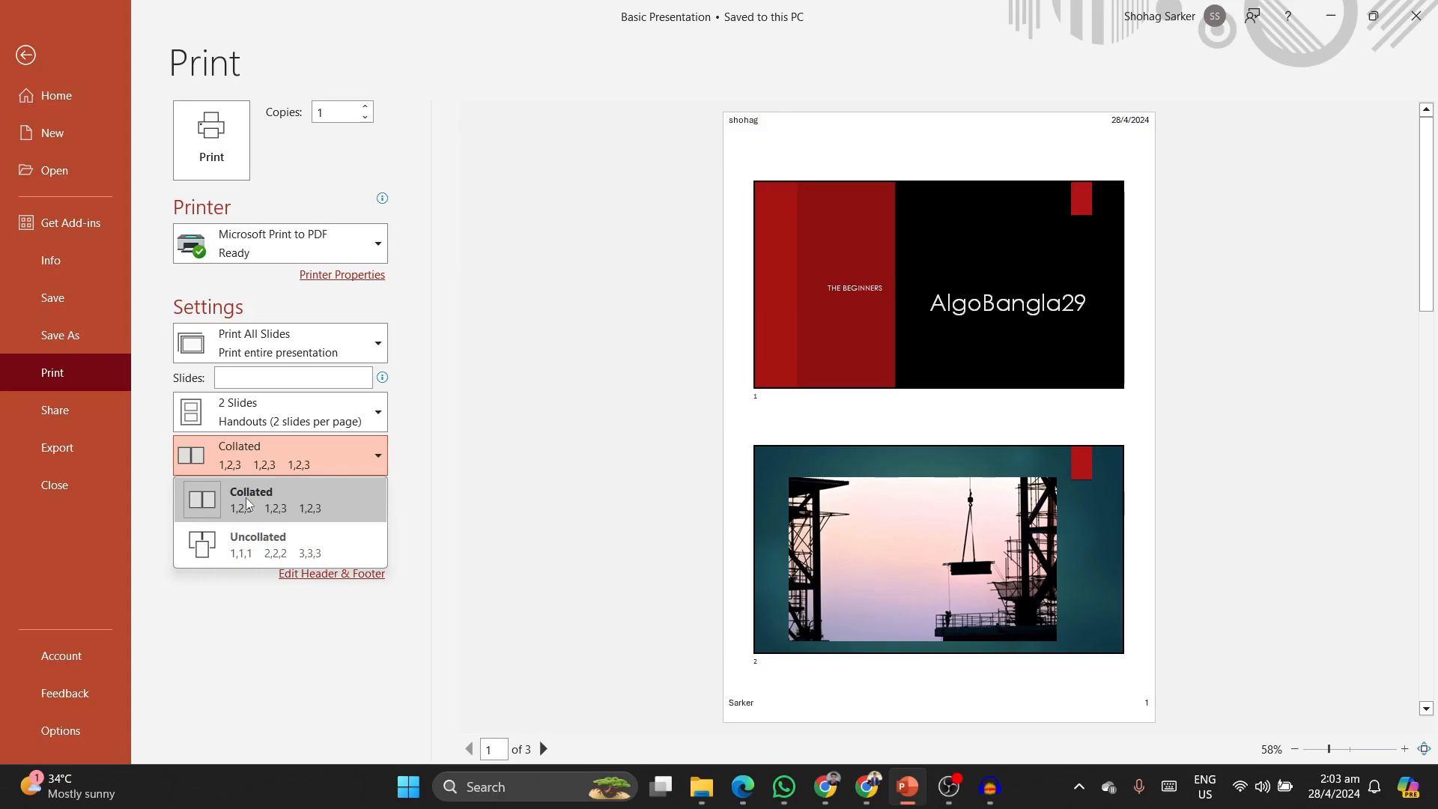
left_click(245, 497)
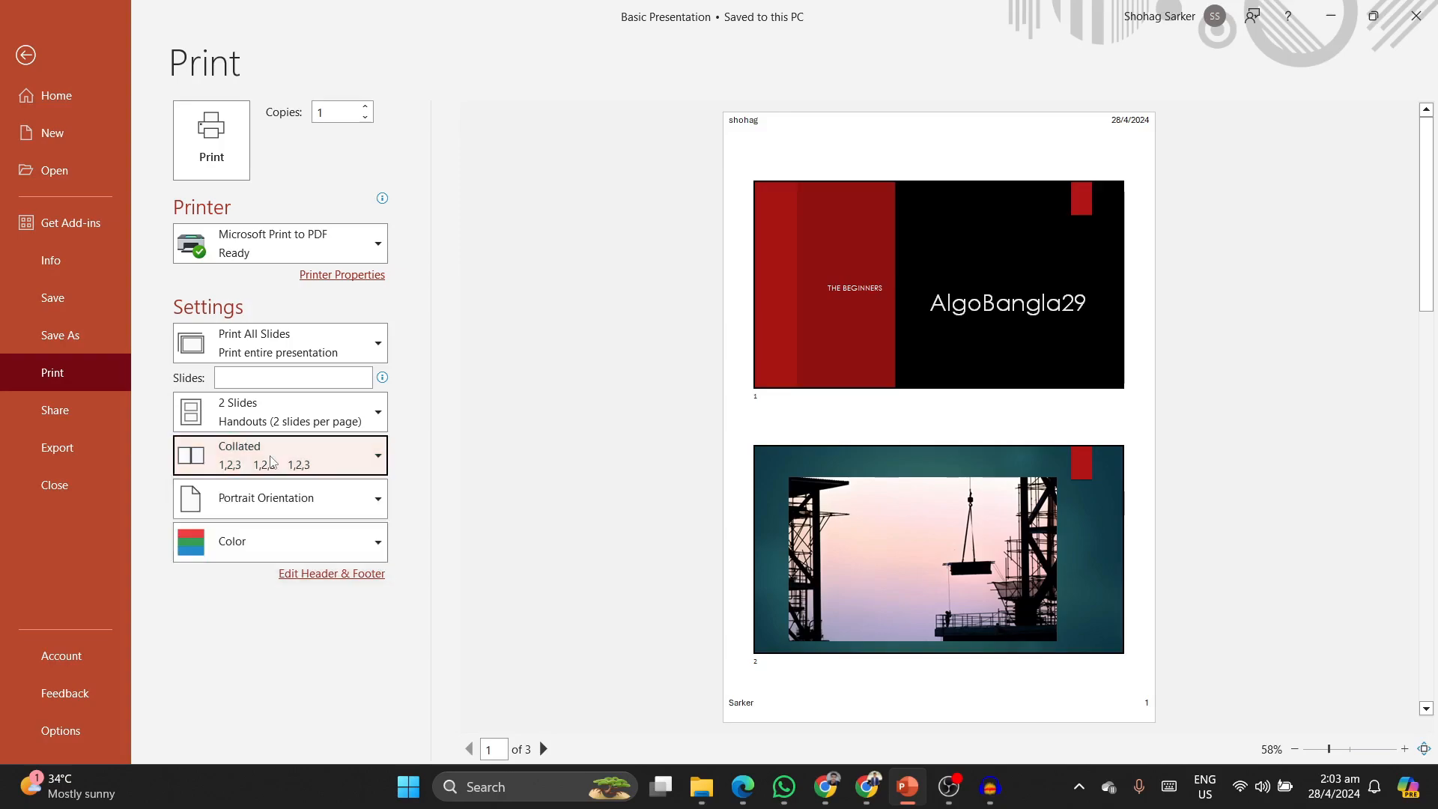
Step: Try Landscape Orientation for the handout pages and switch back to Portrait Orientation
left_click(297, 501)
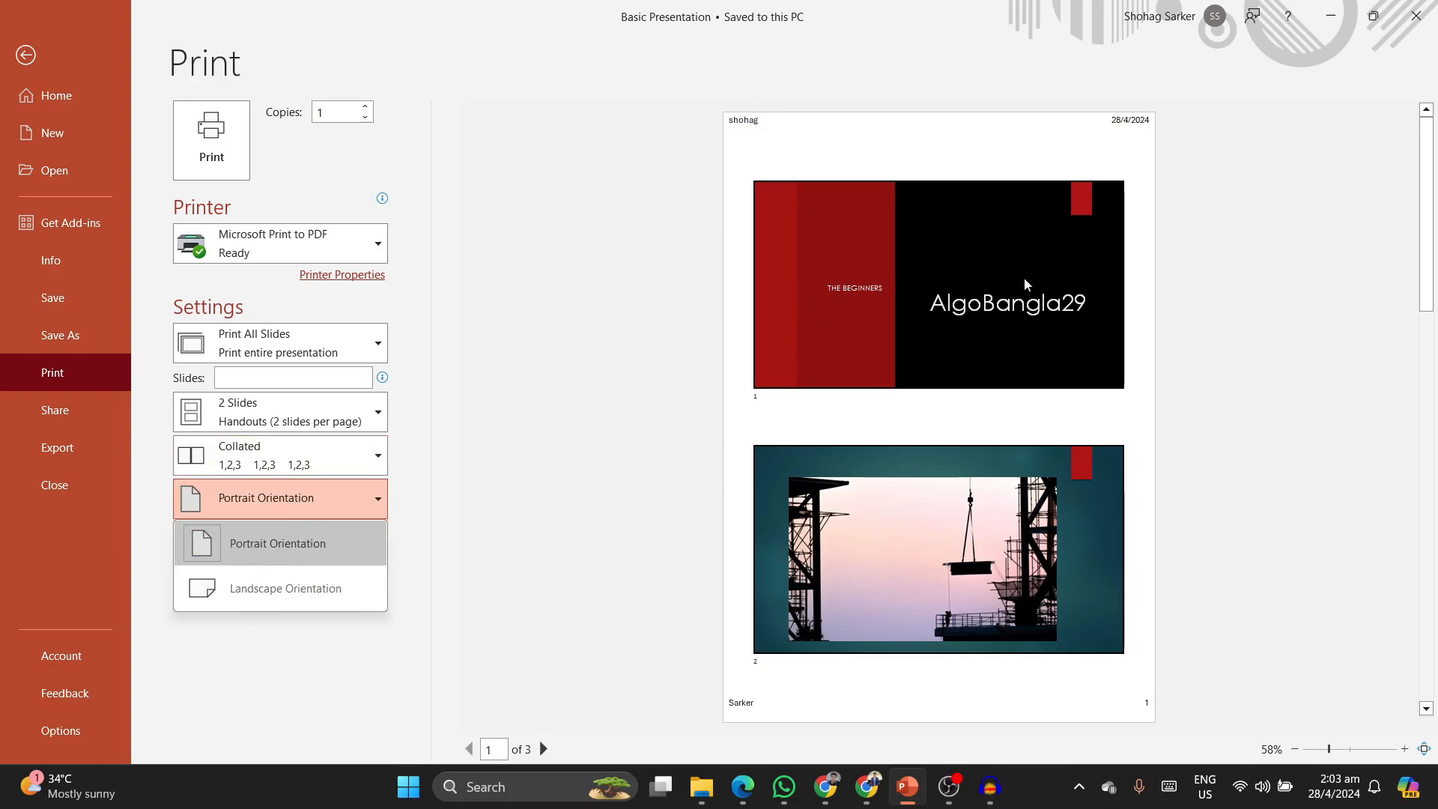
left_click(295, 578)
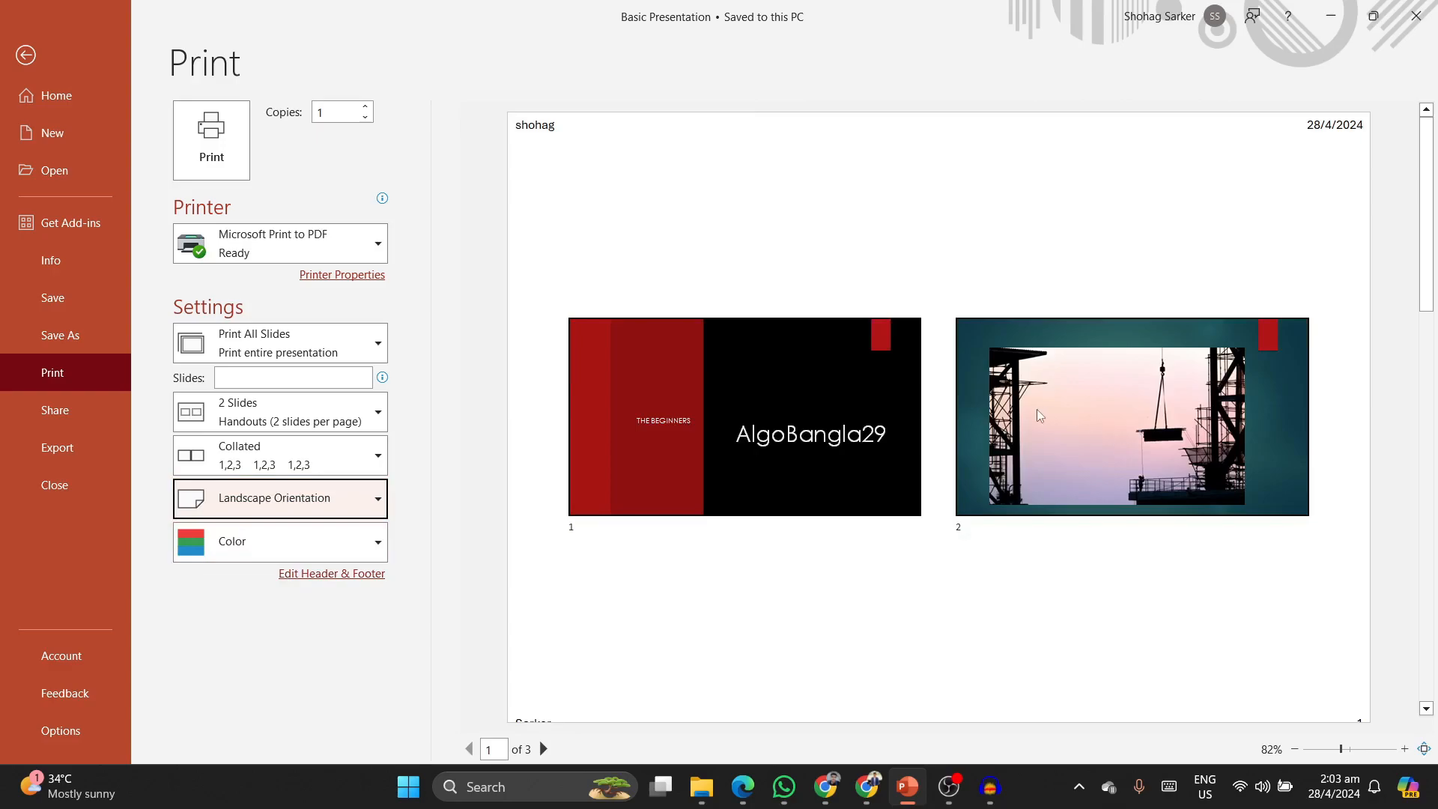
left_click(308, 503)
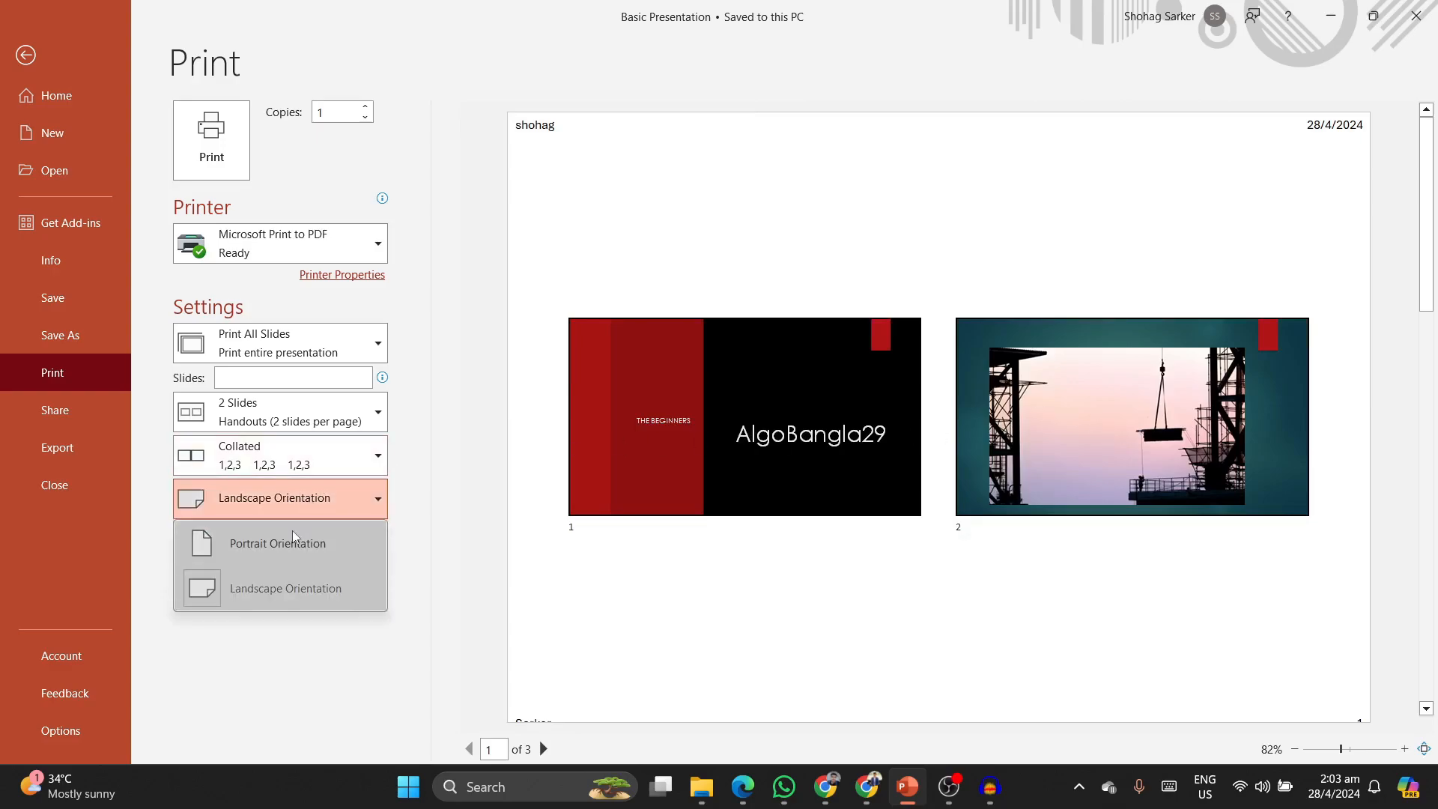
left_click(292, 531)
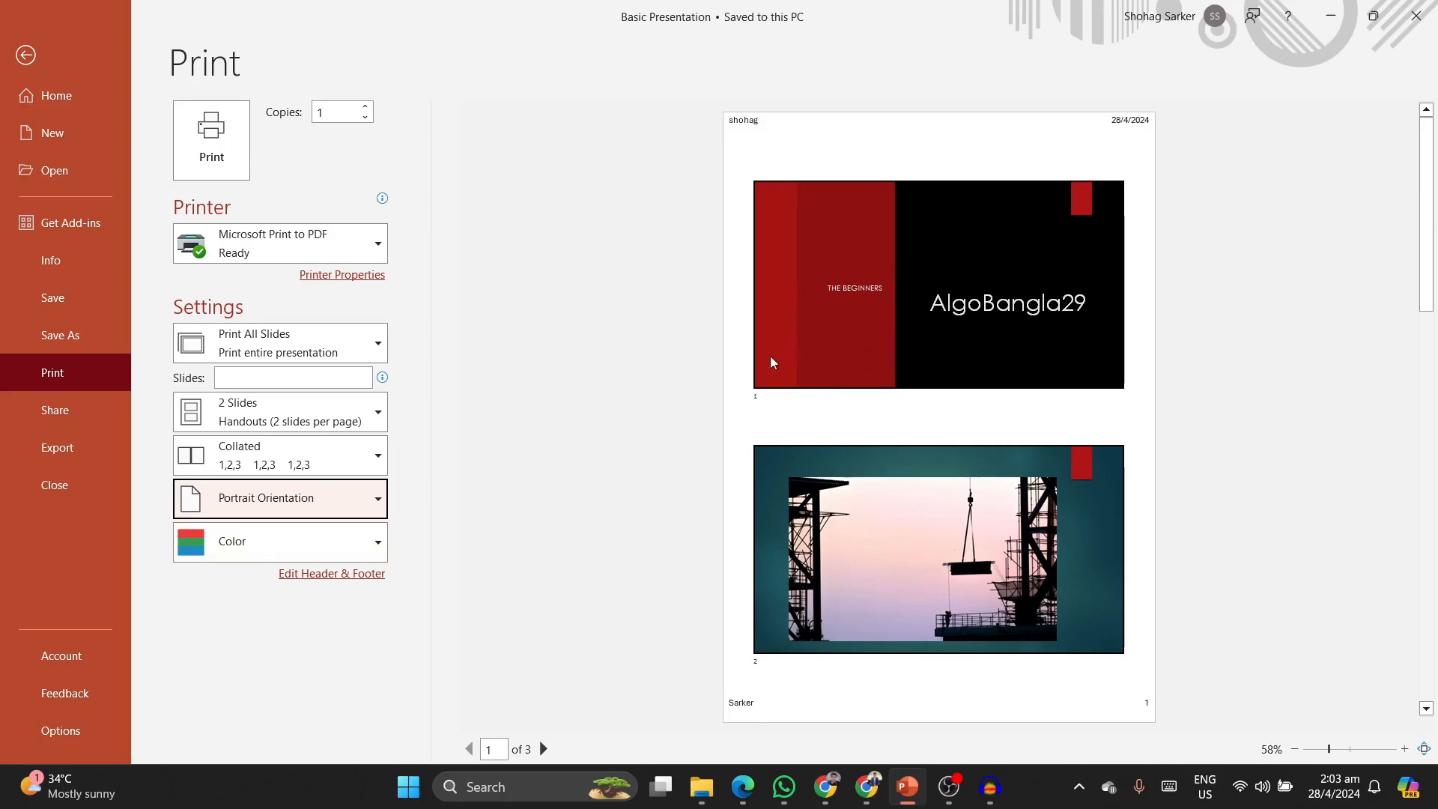
Step: Preview the handouts in Grayscale and Pure Black and White, and return the print color setting to Color
left_click(366, 536)
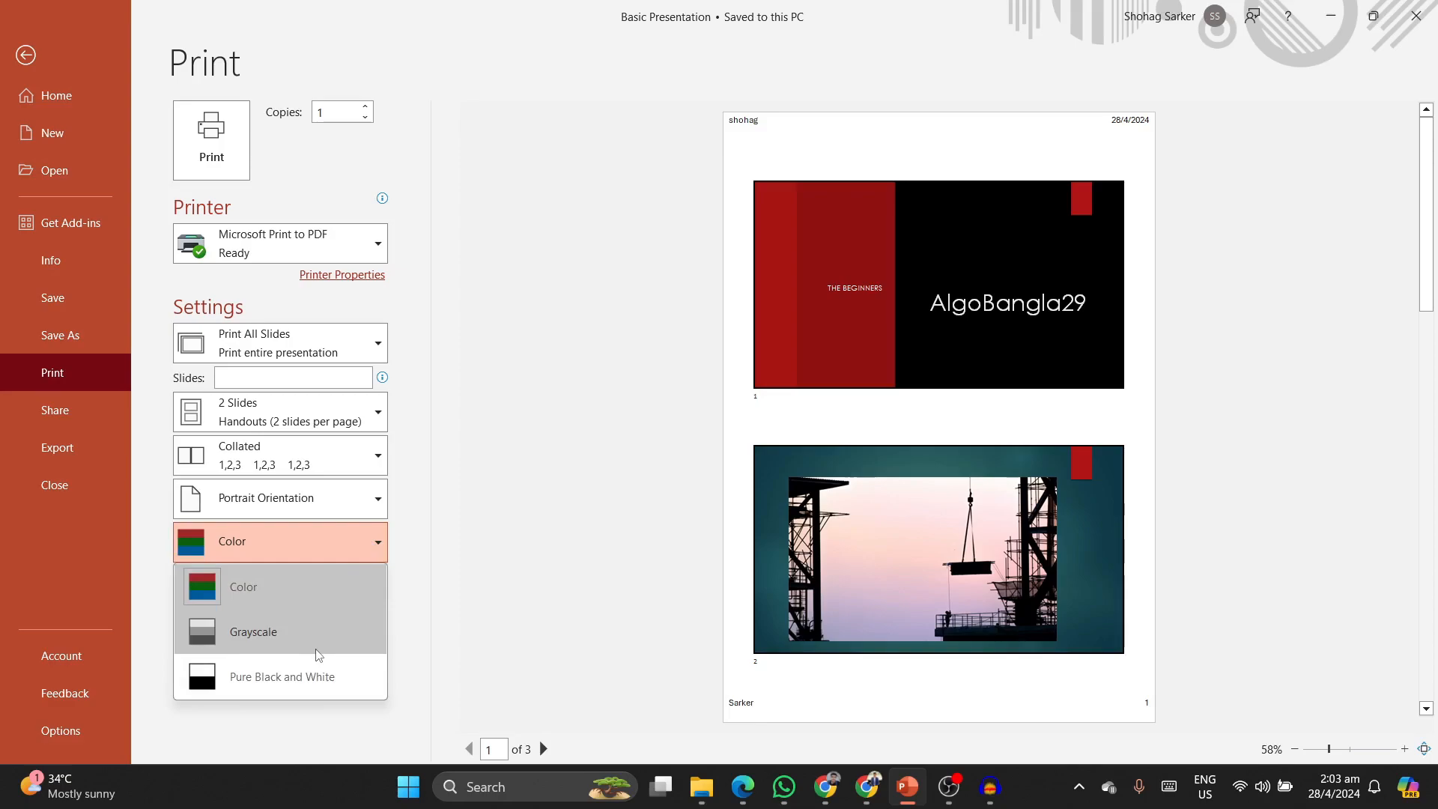
left_click(280, 635)
left_click(353, 545)
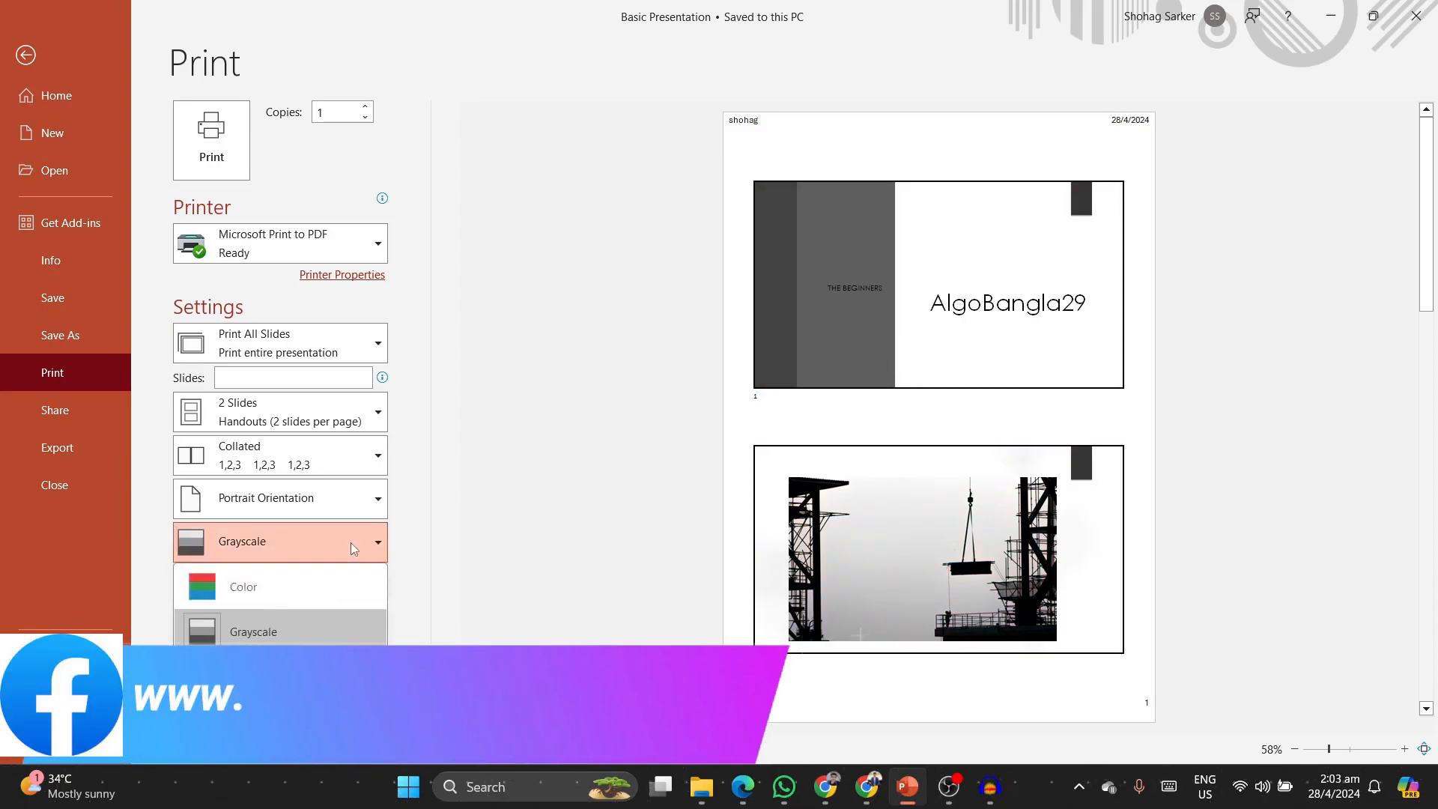
left_click(280, 676)
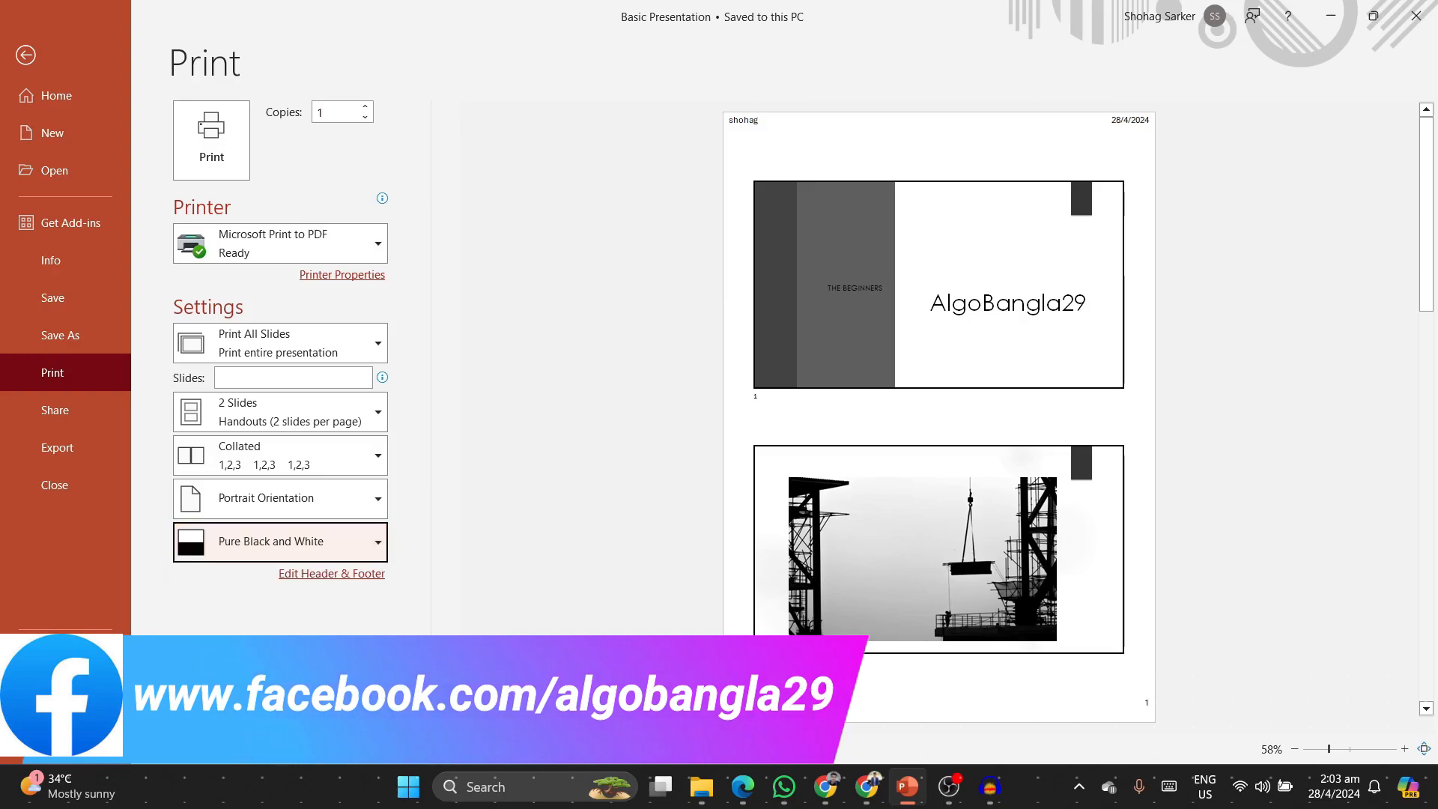
left_click(353, 542)
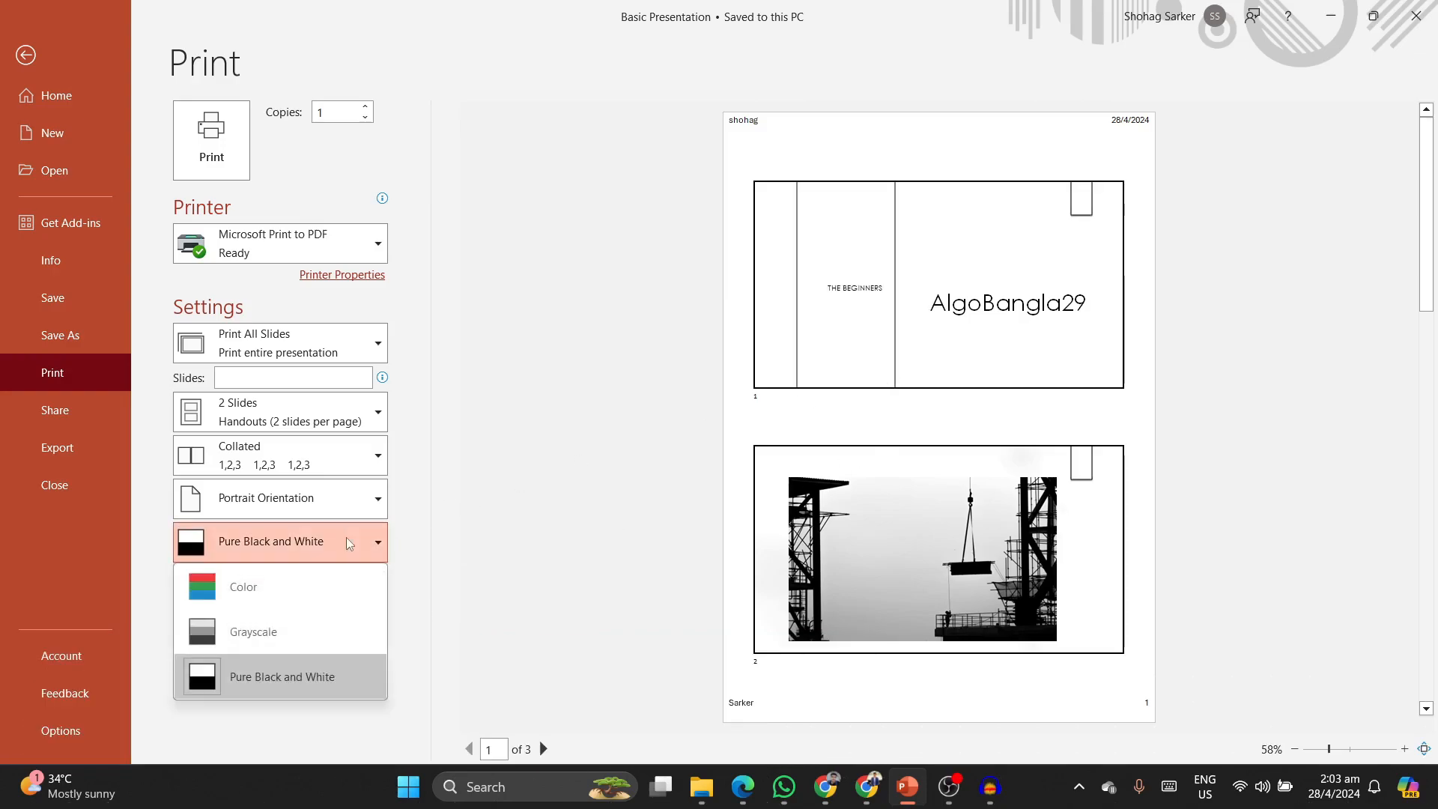
left_click(294, 582)
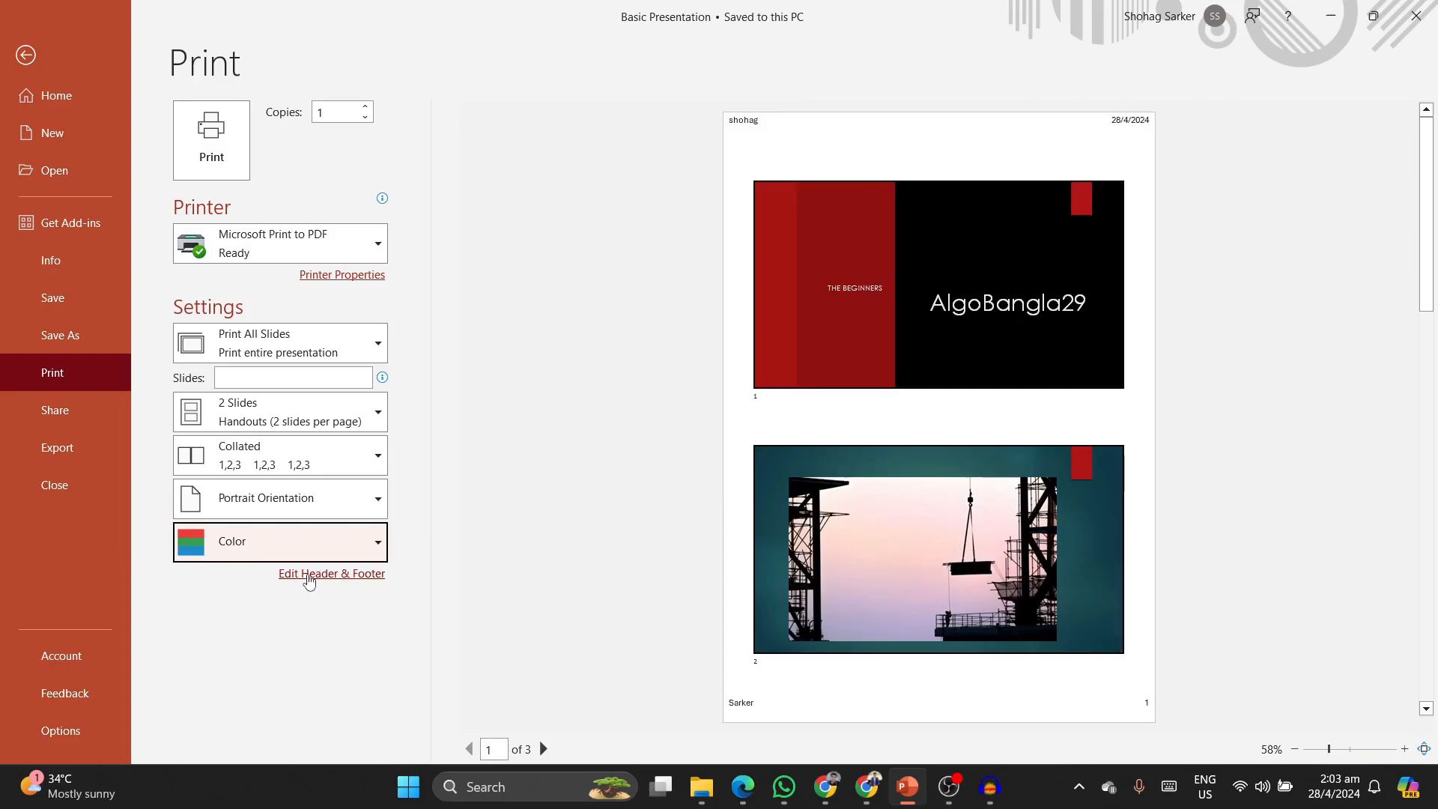
Step: In the slide header and footer settings, include an automatically updating date, trying English (United States) and restoring English (Singapore)
left_click(309, 575)
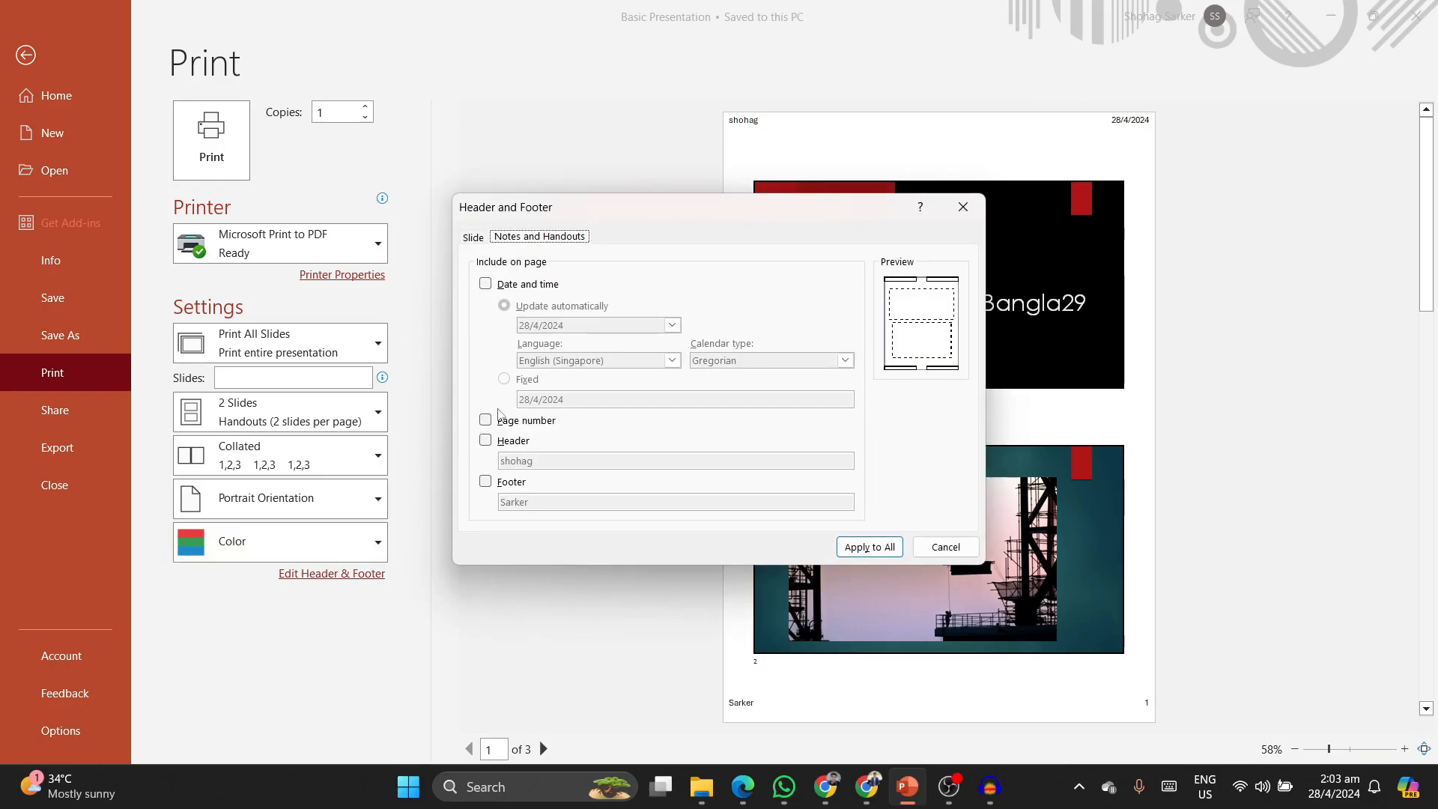
left_click(473, 240)
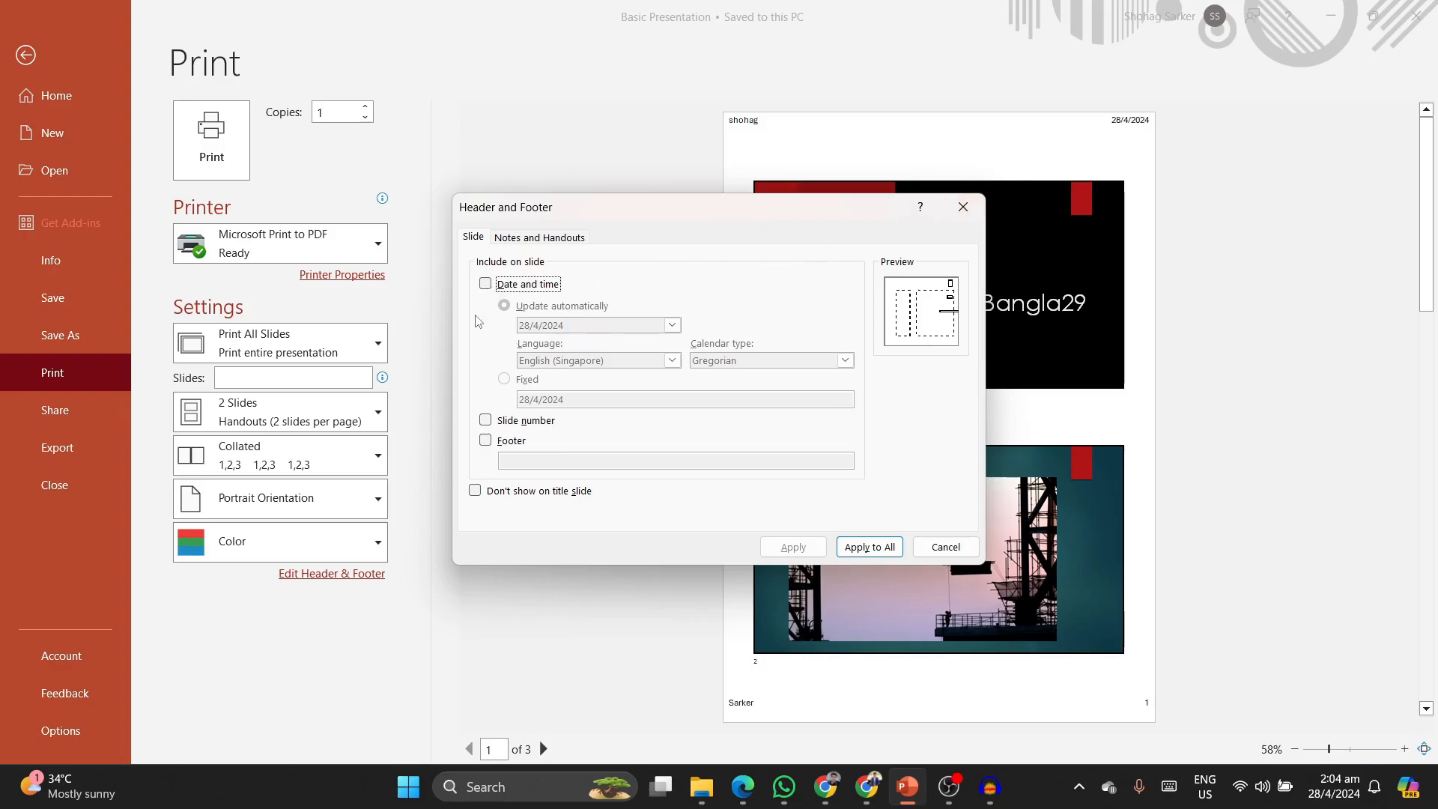
left_click(486, 286)
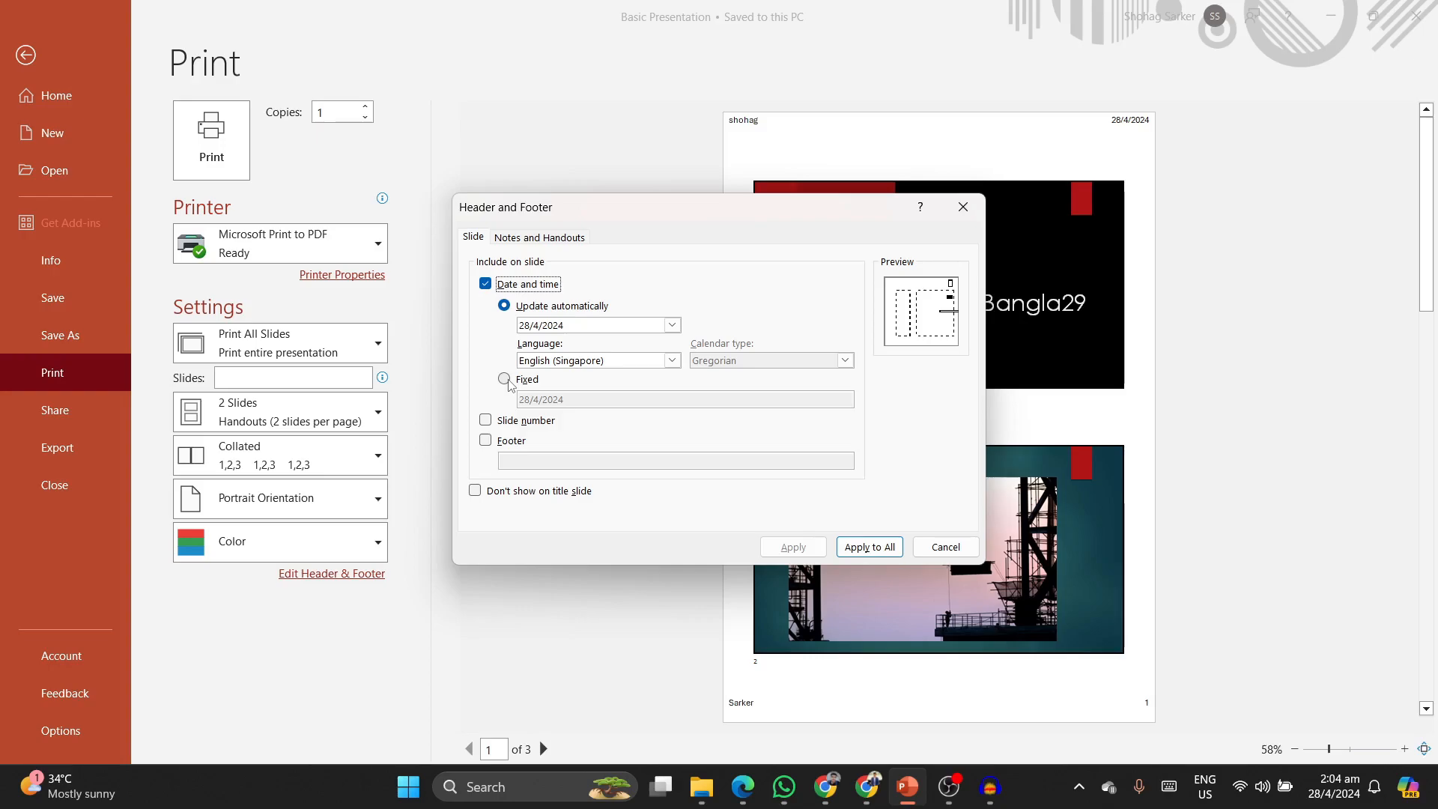
left_click(551, 362)
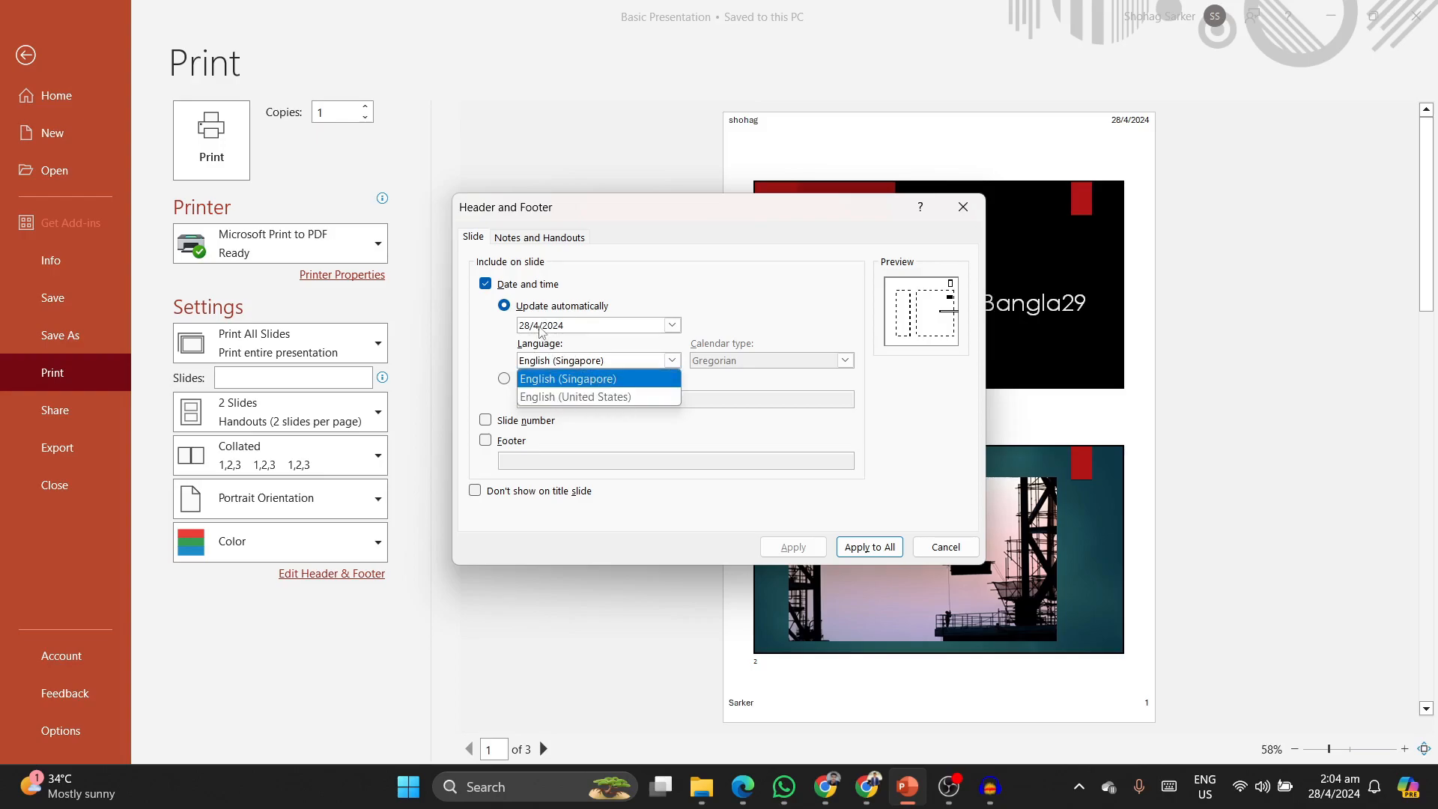
left_click(564, 397)
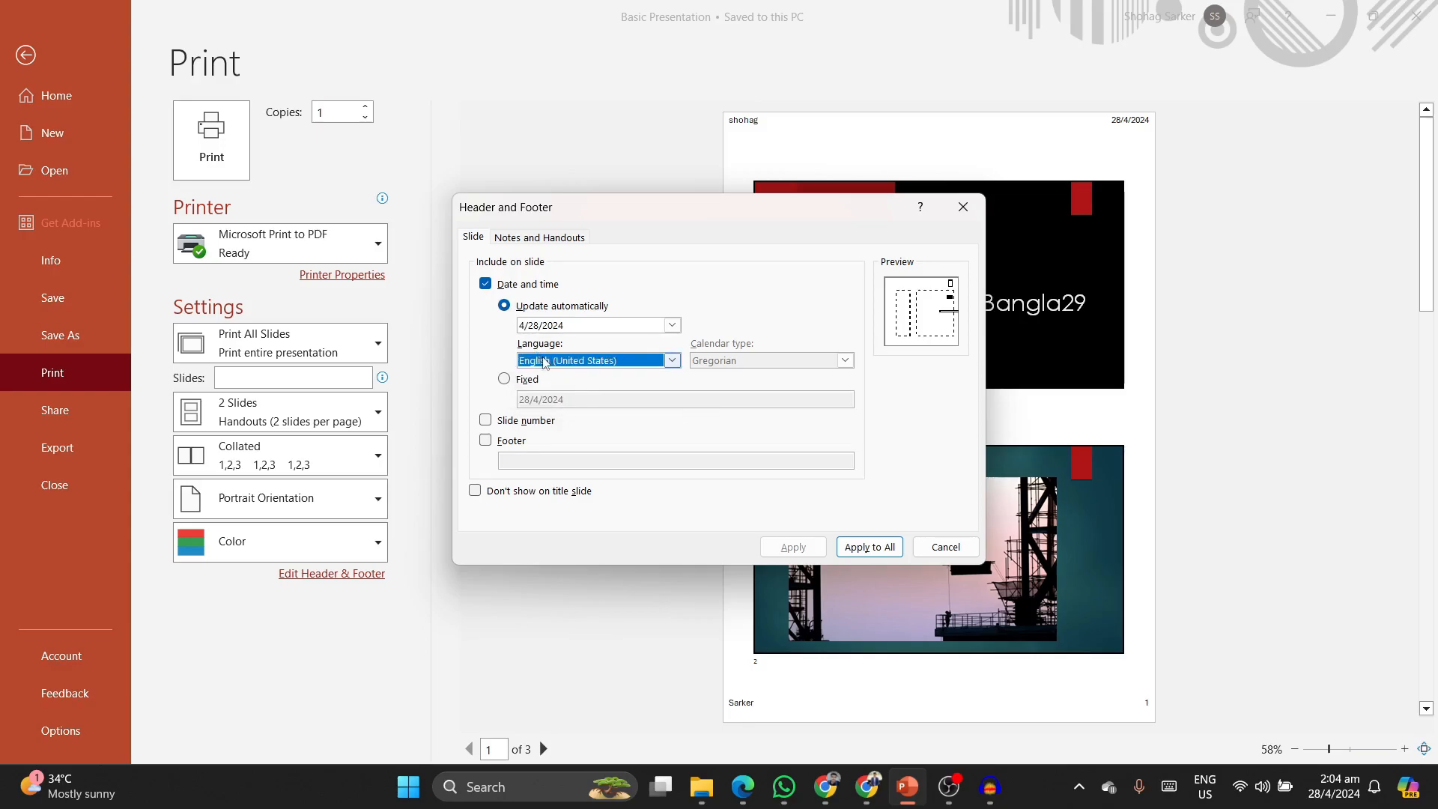
left_click(548, 361)
left_click(558, 378)
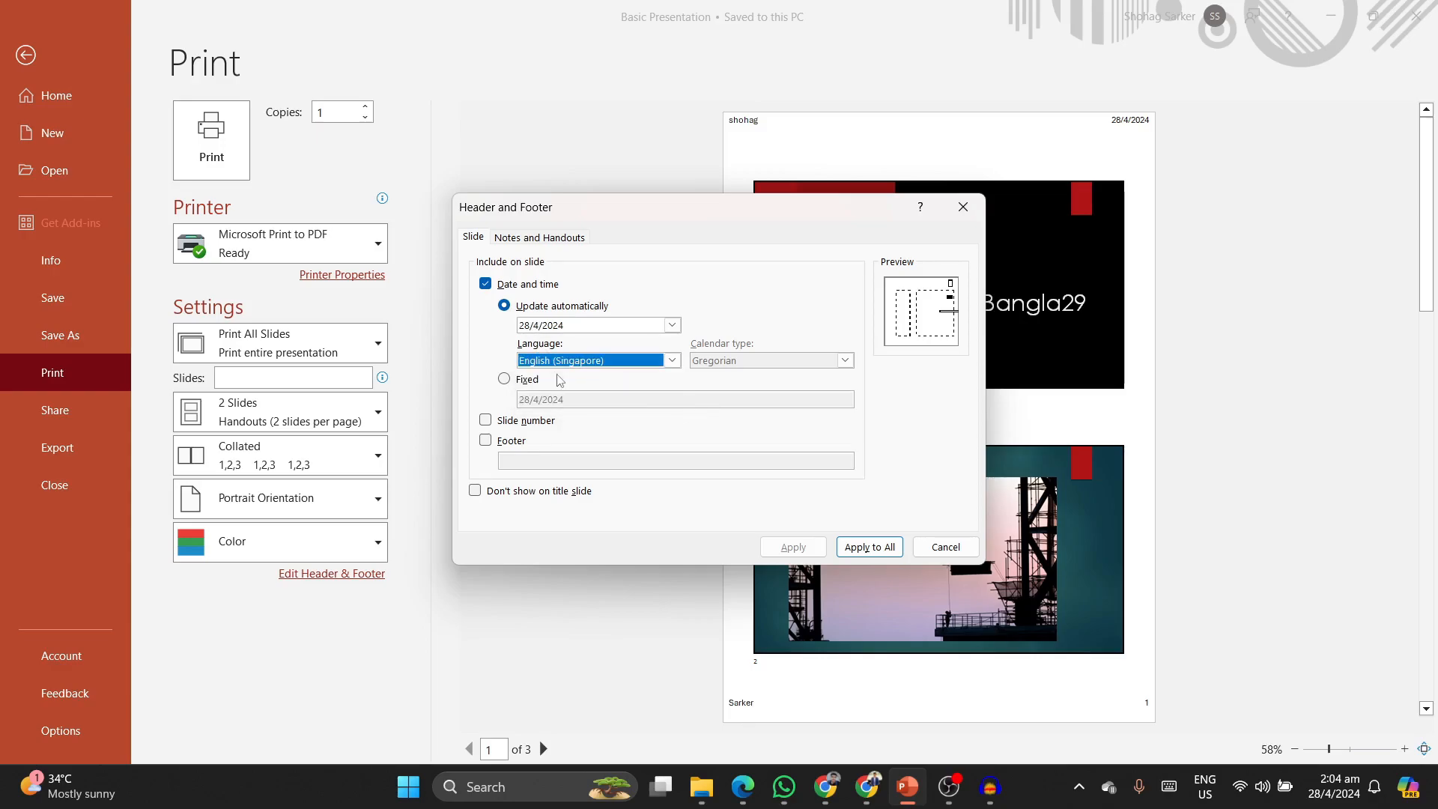
Step: Include the slide number and a footer reading AlgoBangla29 on the slides
left_click(487, 420)
left_click(485, 441)
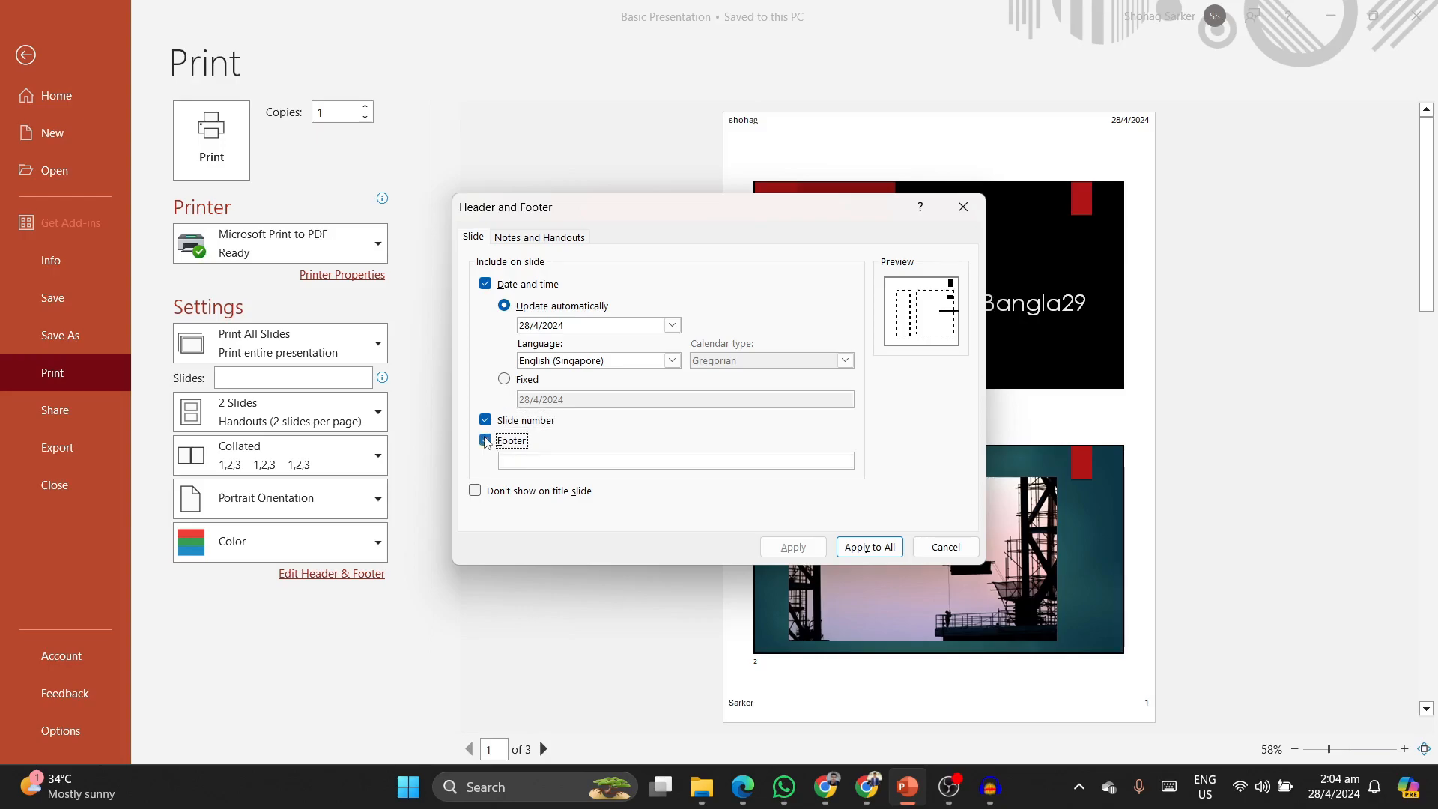
left_click(521, 459)
type("AlgoBangla29")
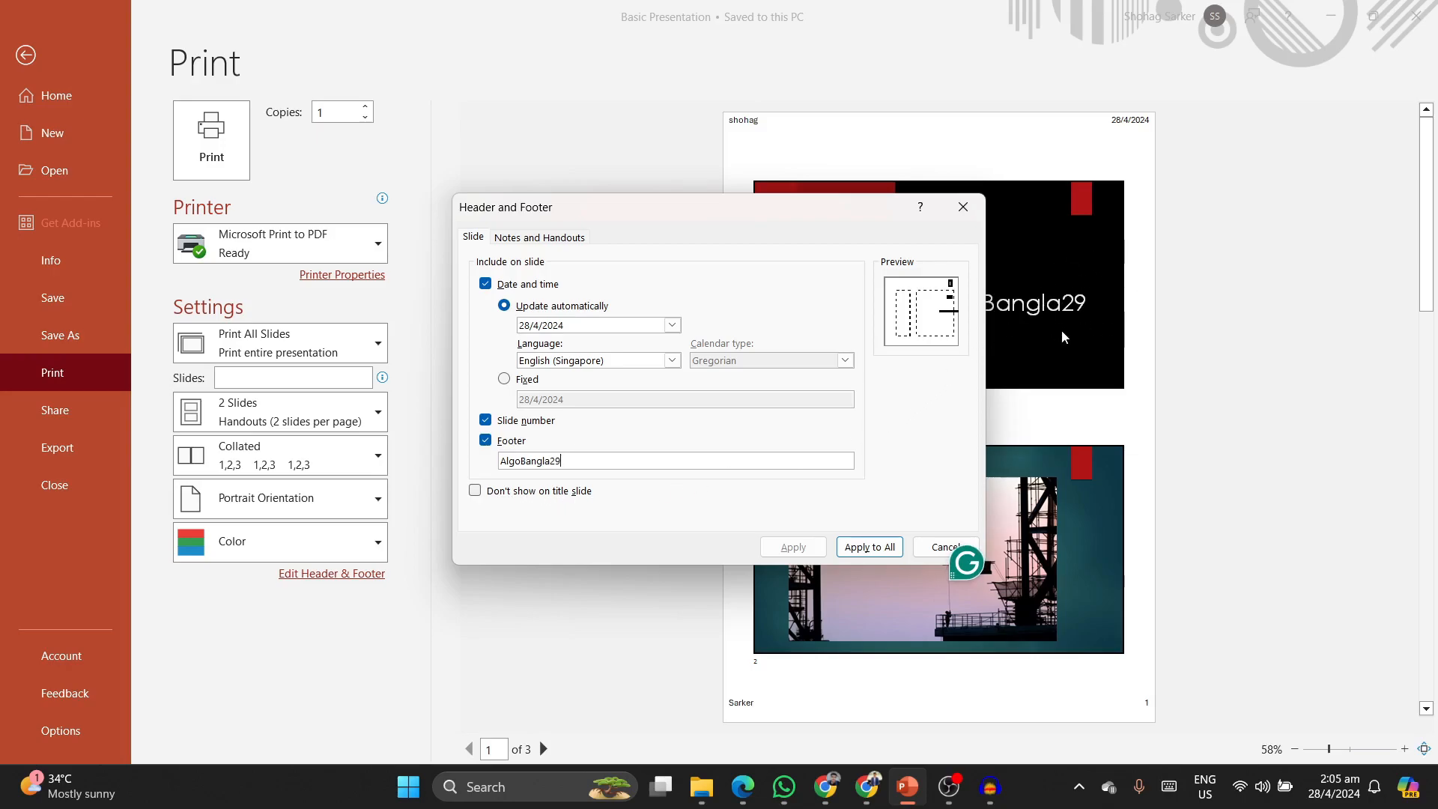
Step: Leave the title slide included after trying its exclusion option, and apply the header and footer settings to all slides
left_click_drag(829, 208, 577, 175)
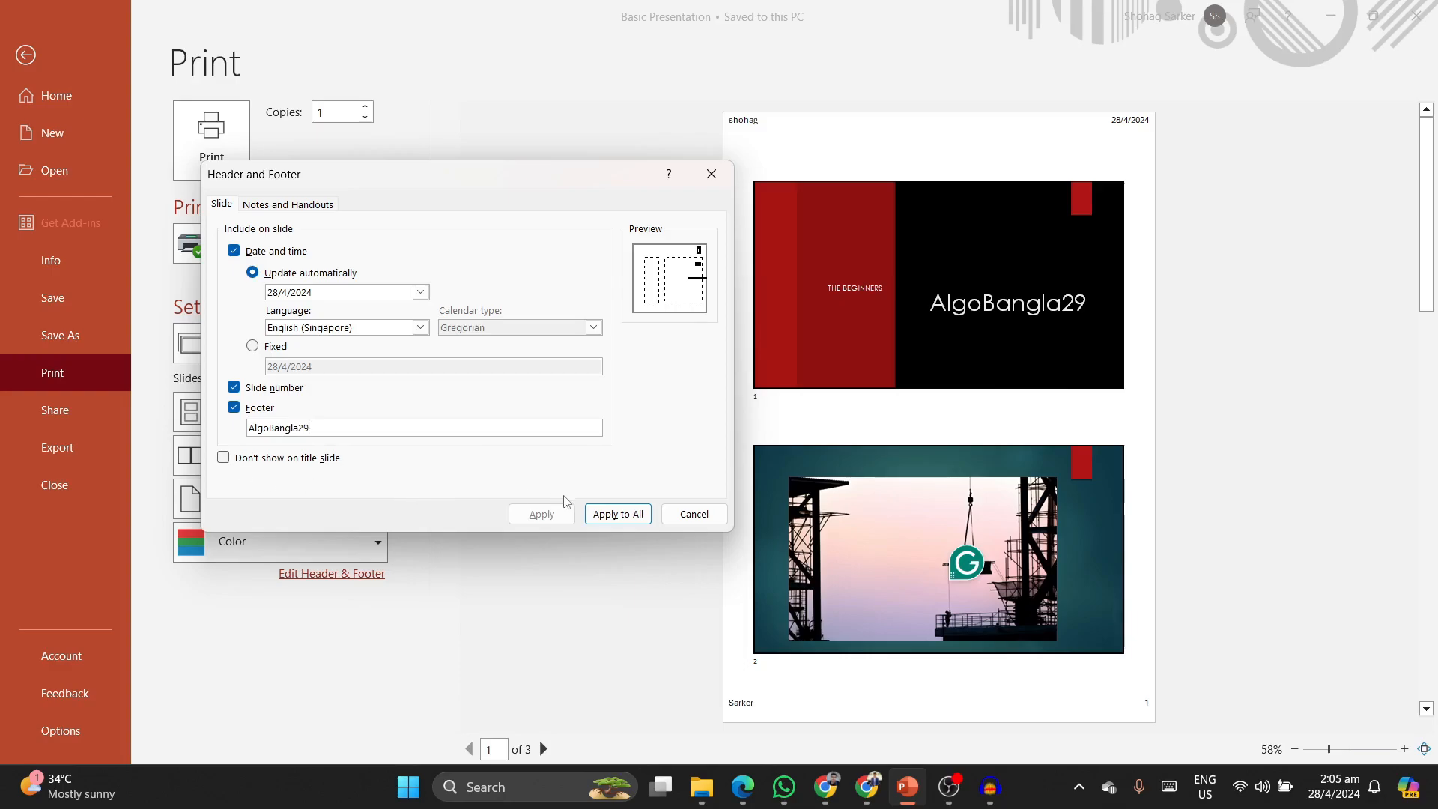
left_click(223, 458)
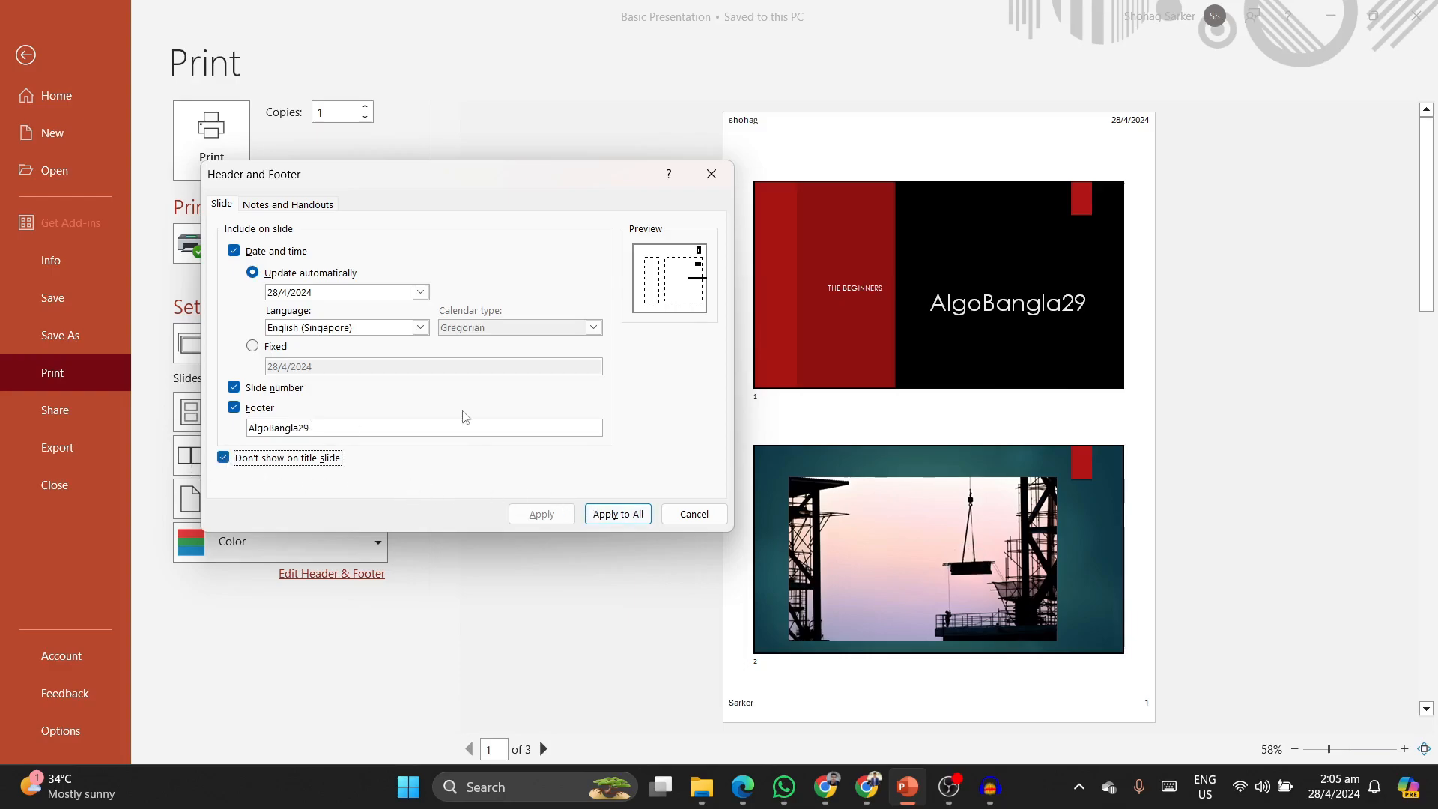
left_click(228, 459)
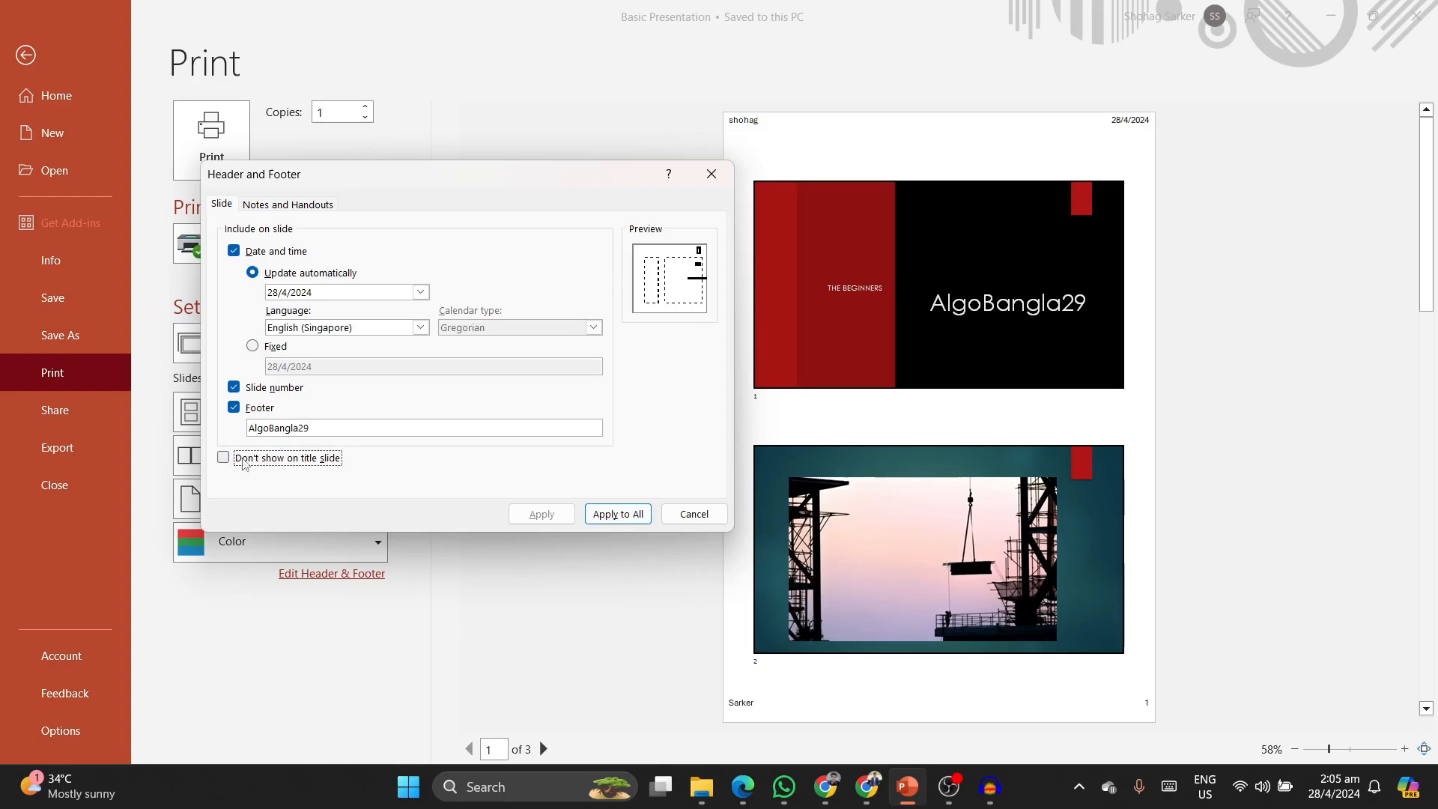
left_click(618, 515)
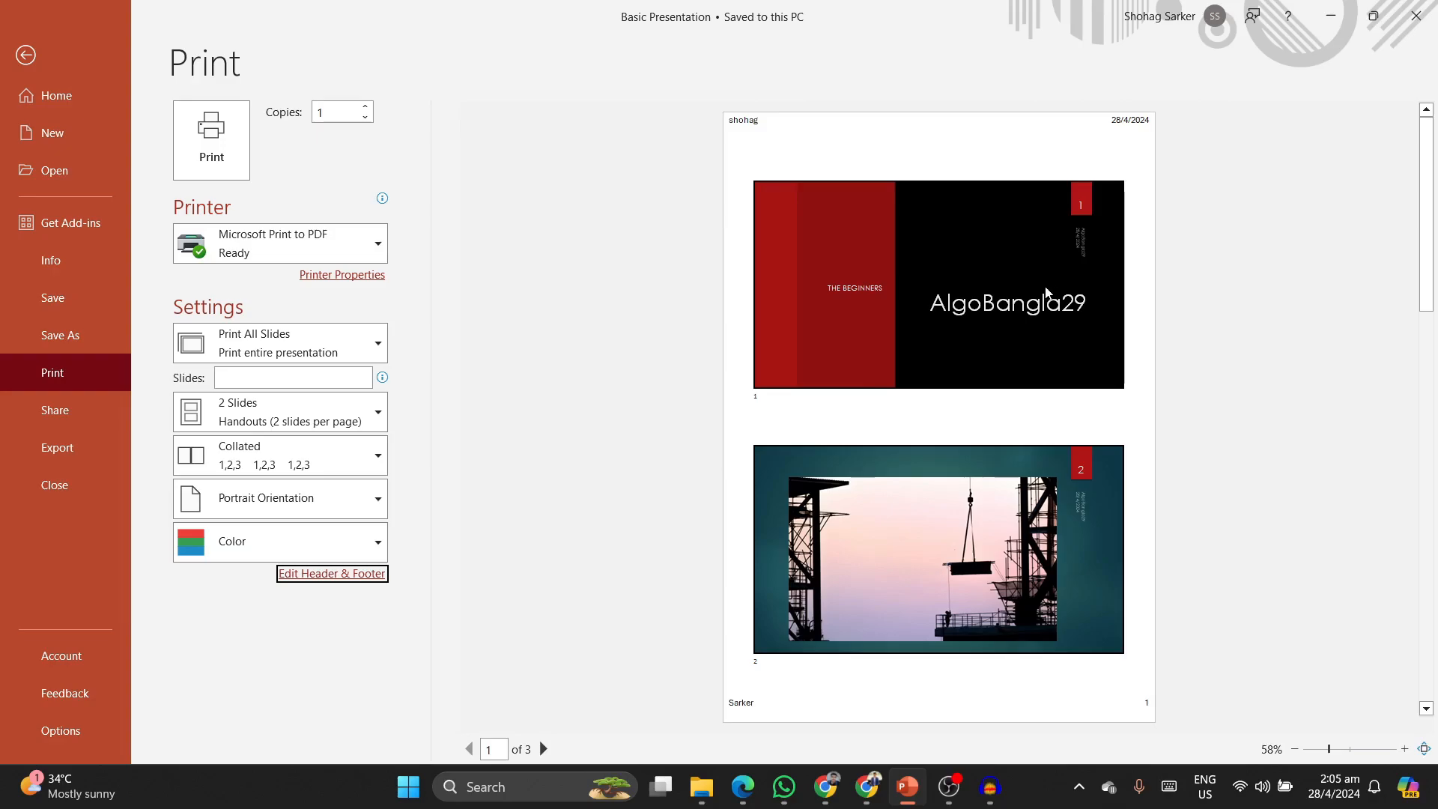
Step: Examine the slide number, date and footer text on the first two slides in the enlarged print preview
scroll(1045, 286, "up", 2)
scroll(1045, 286, "up", 5)
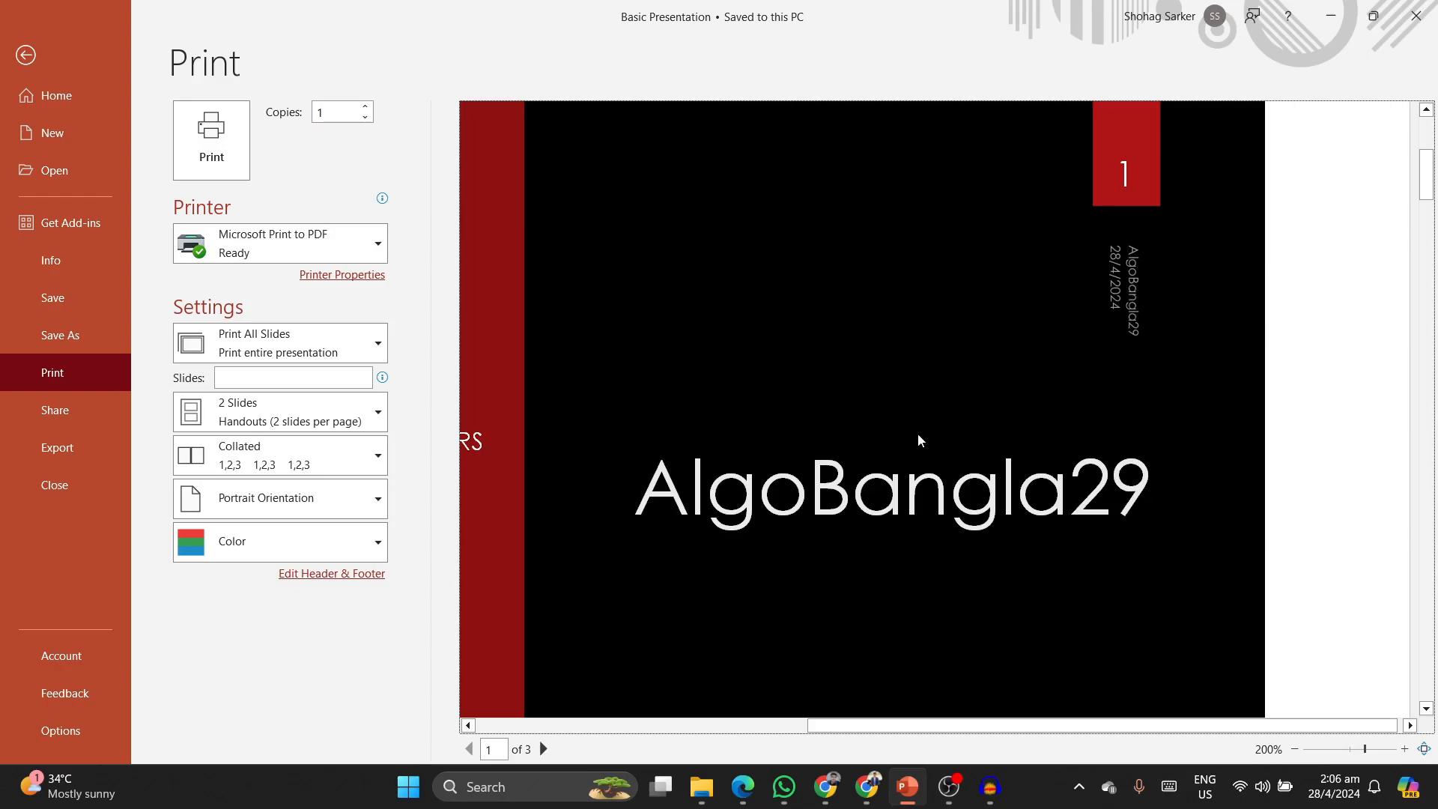
scroll(912, 439, "down", 1)
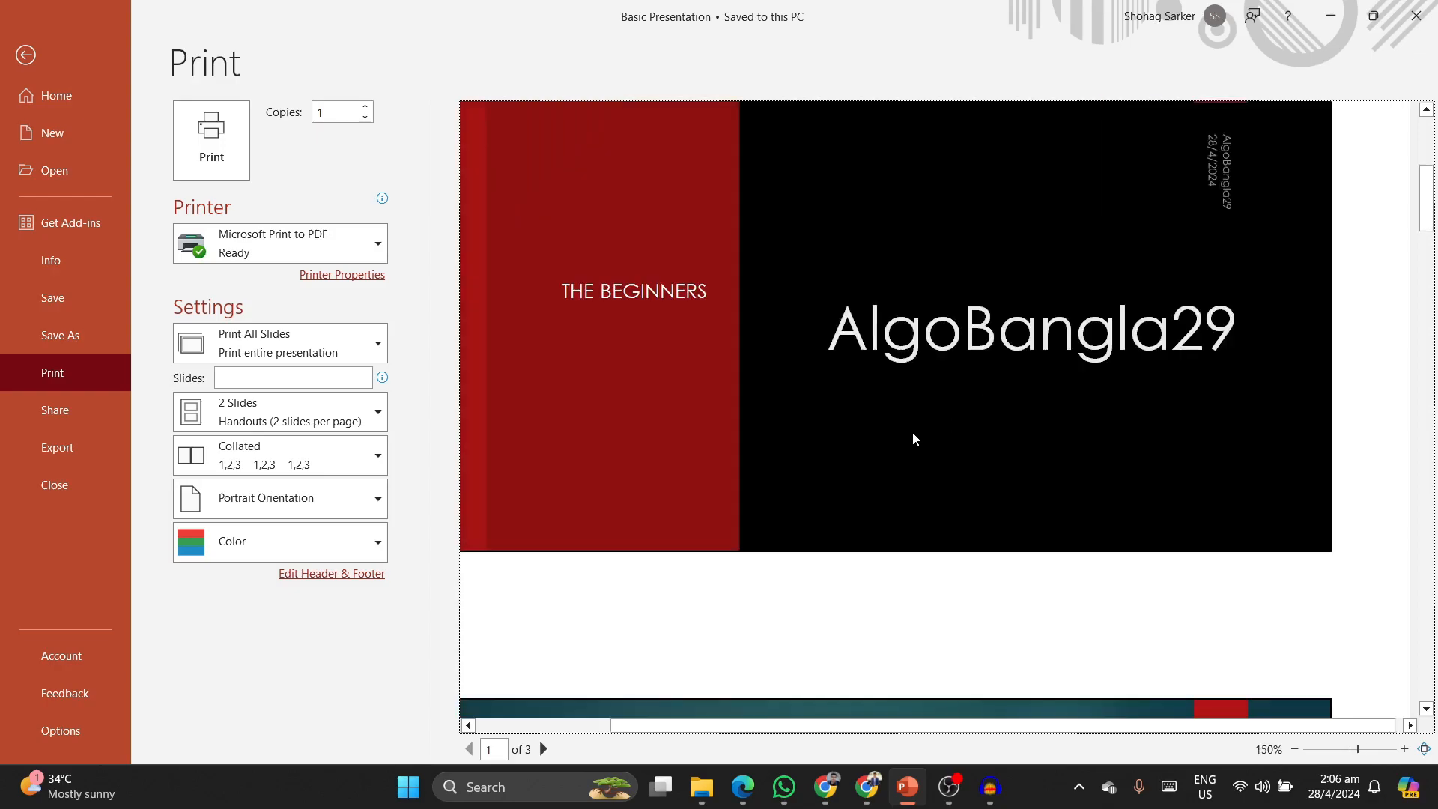
scroll(913, 434, "down", 3)
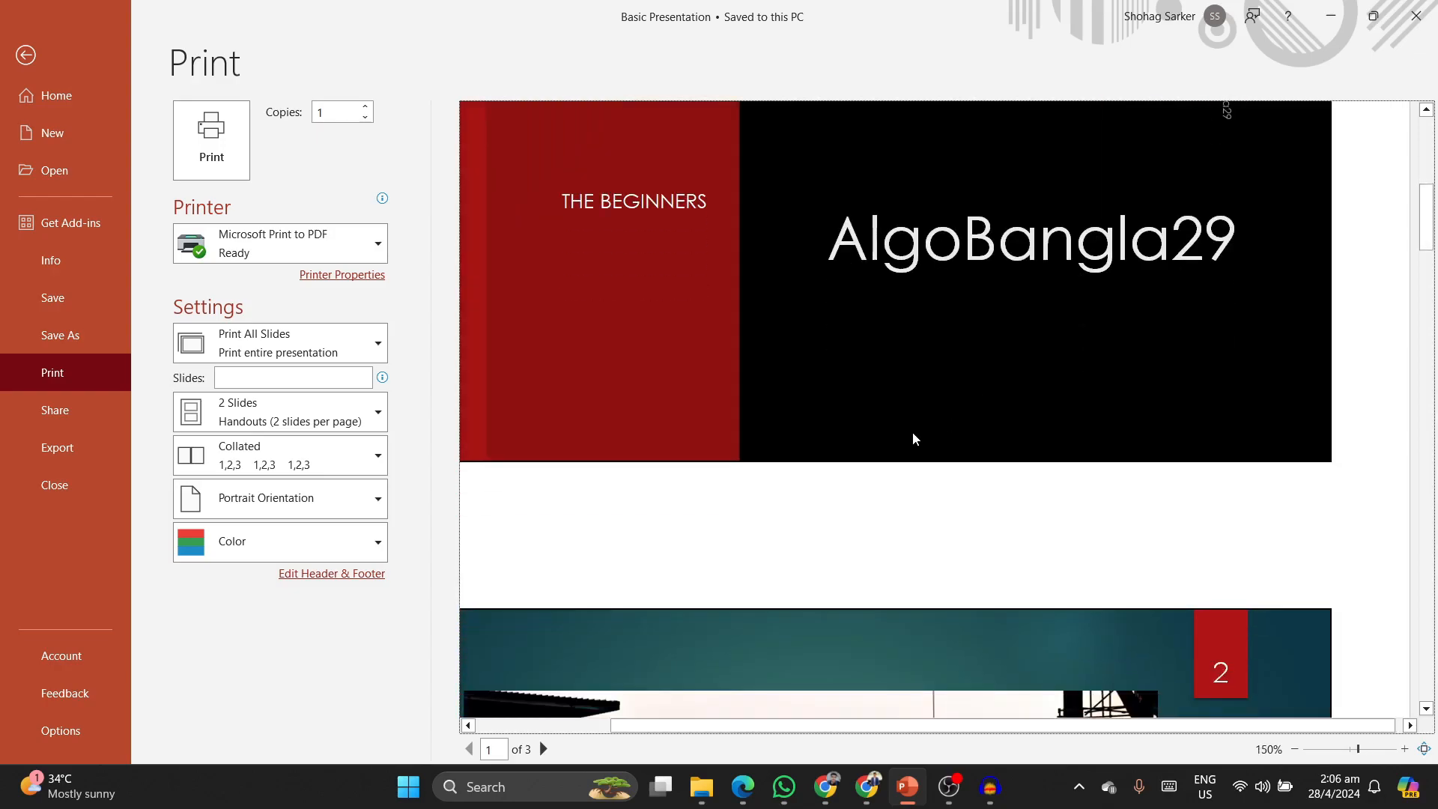
scroll(1232, 640, "down", 1)
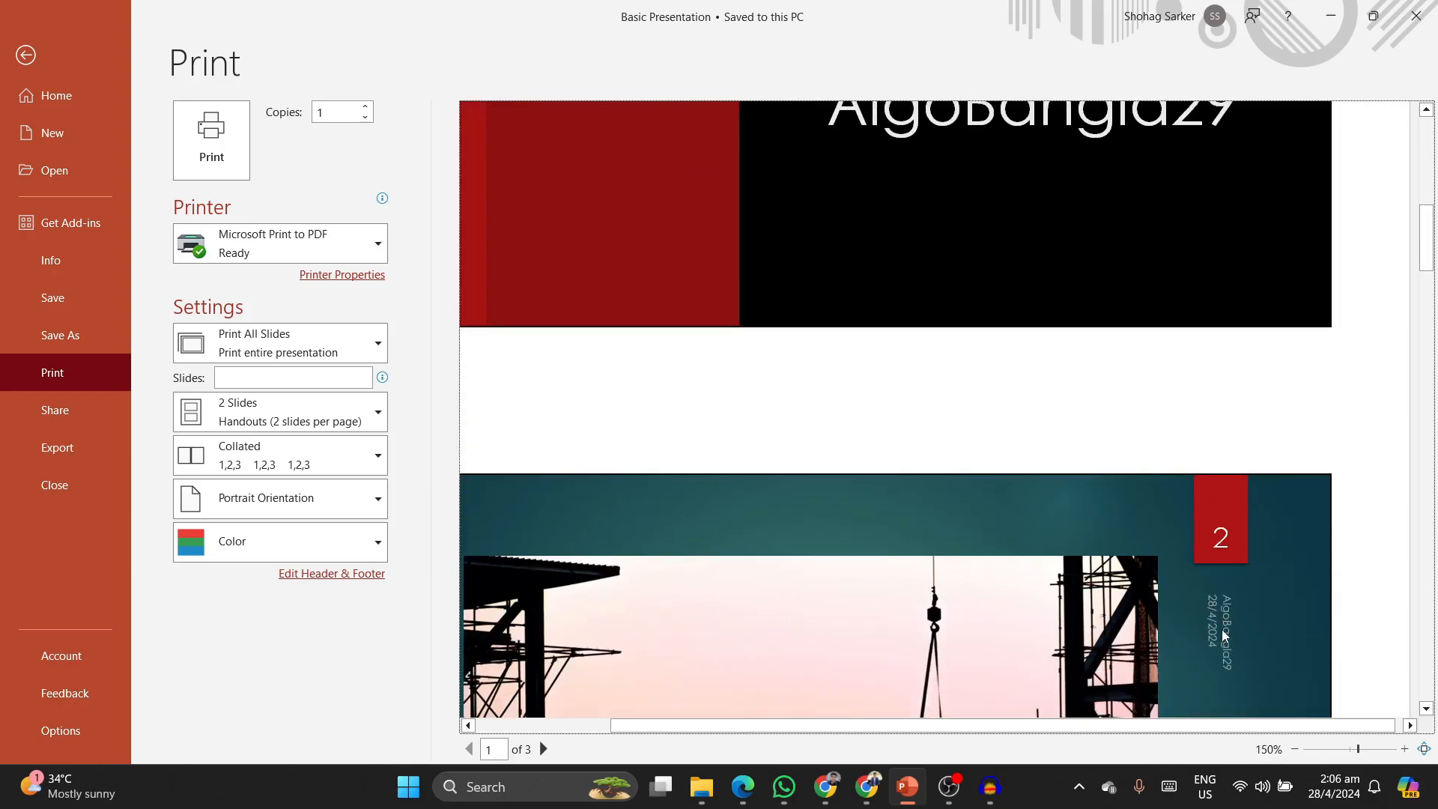
scroll(1213, 656, "down", 3)
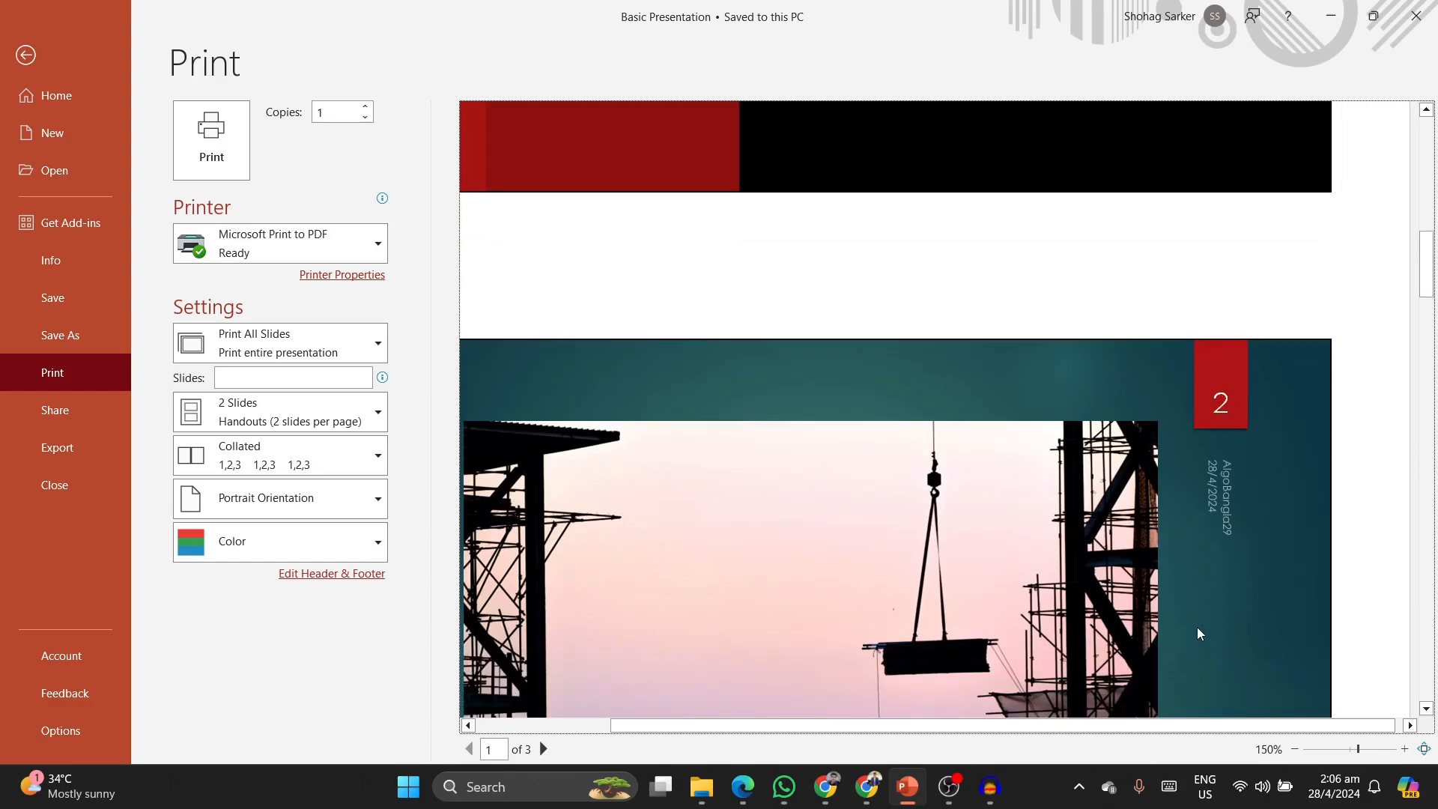
Step: Remove the date and time, slide number and footer from the slide settings and apply the change to all slides
scroll(1197, 627, "down", 6)
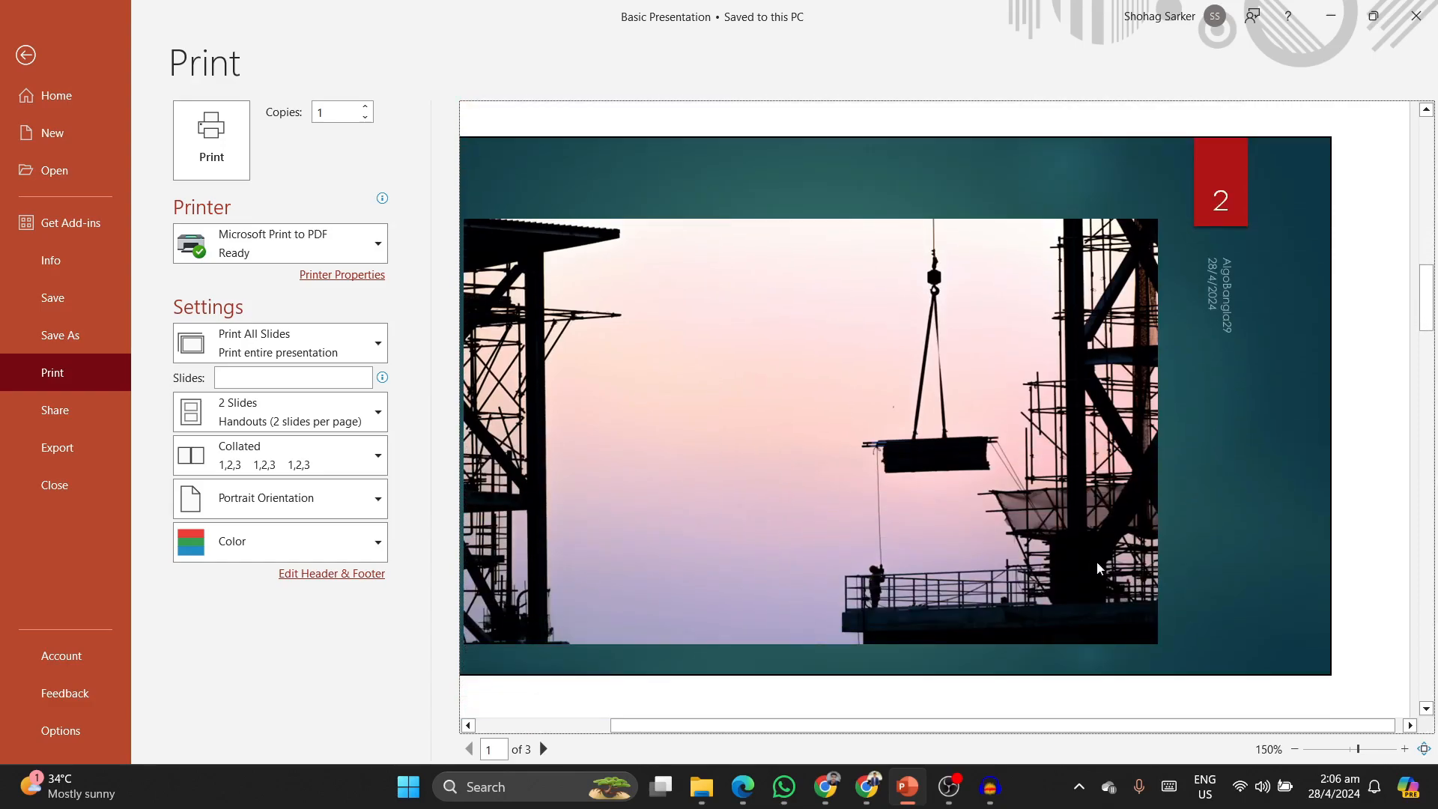
scroll(1074, 555, "down", 2)
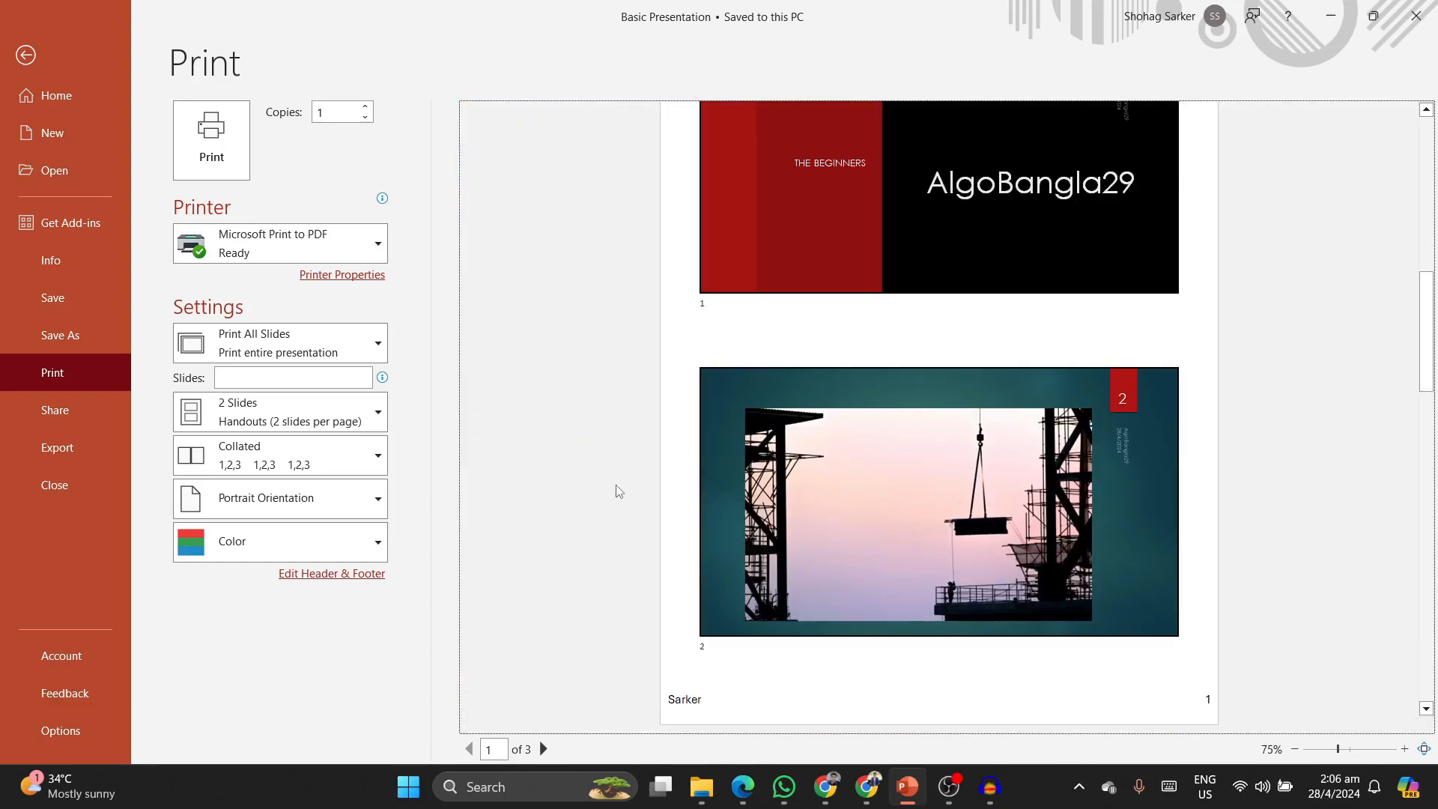
left_click(301, 575)
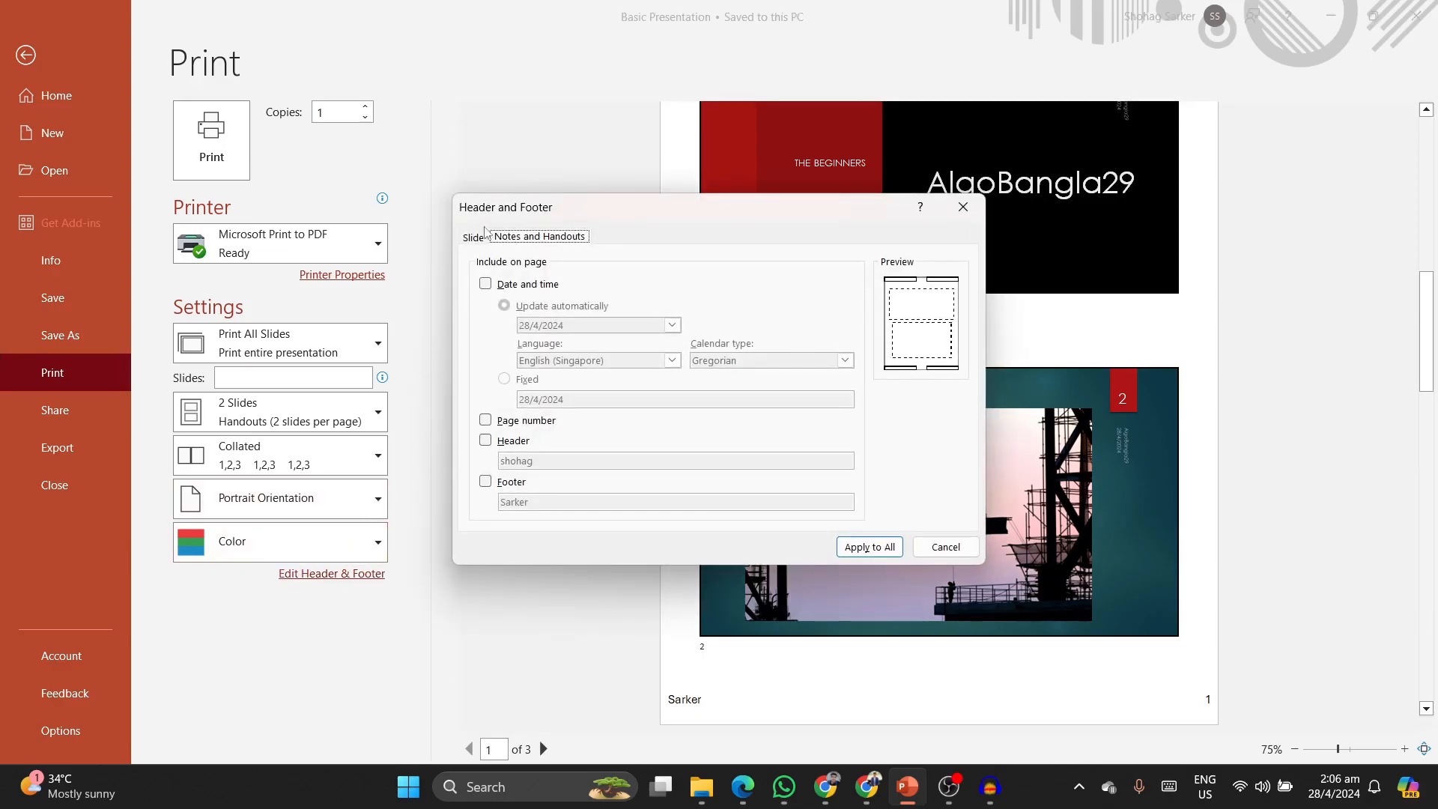
left_click(475, 238)
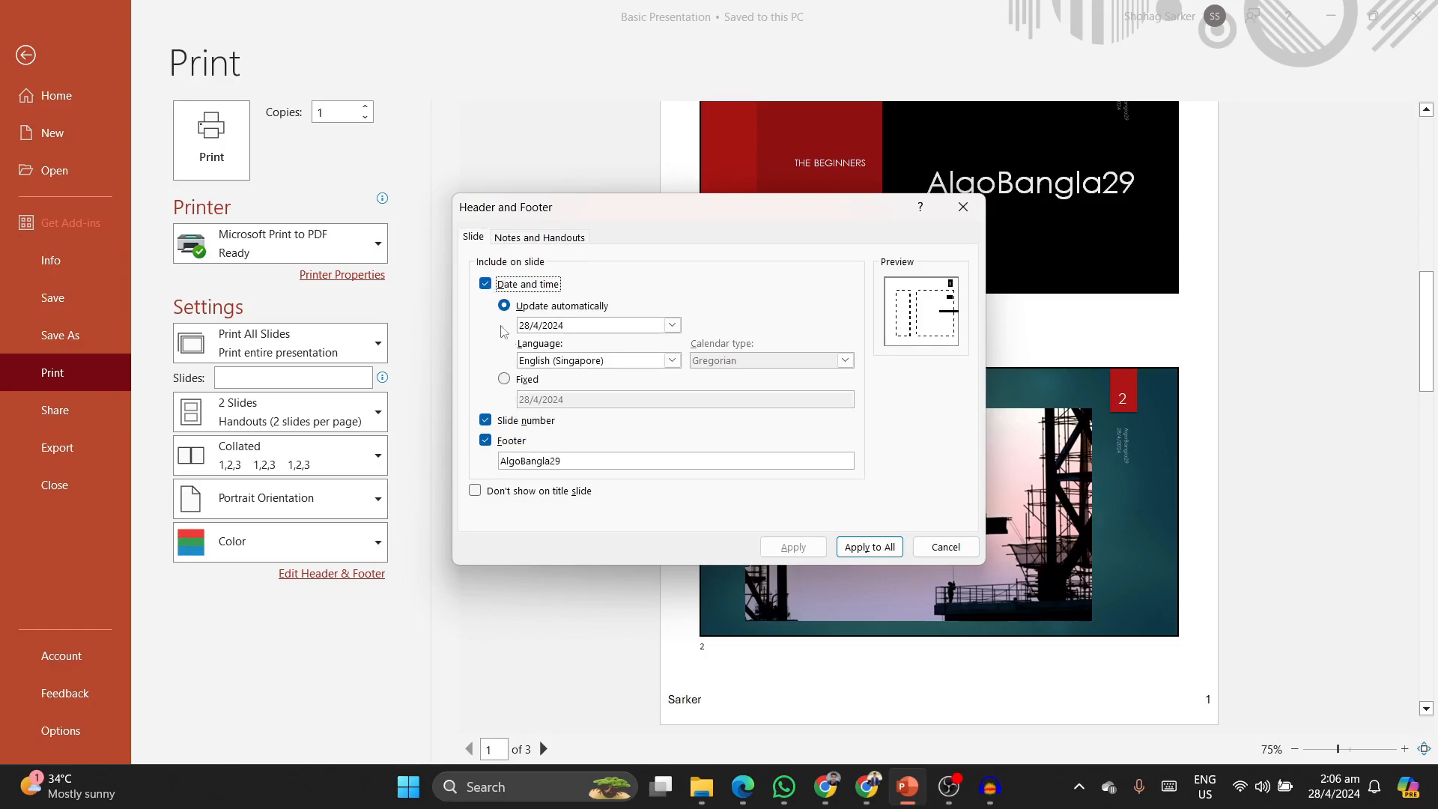
left_click(485, 284)
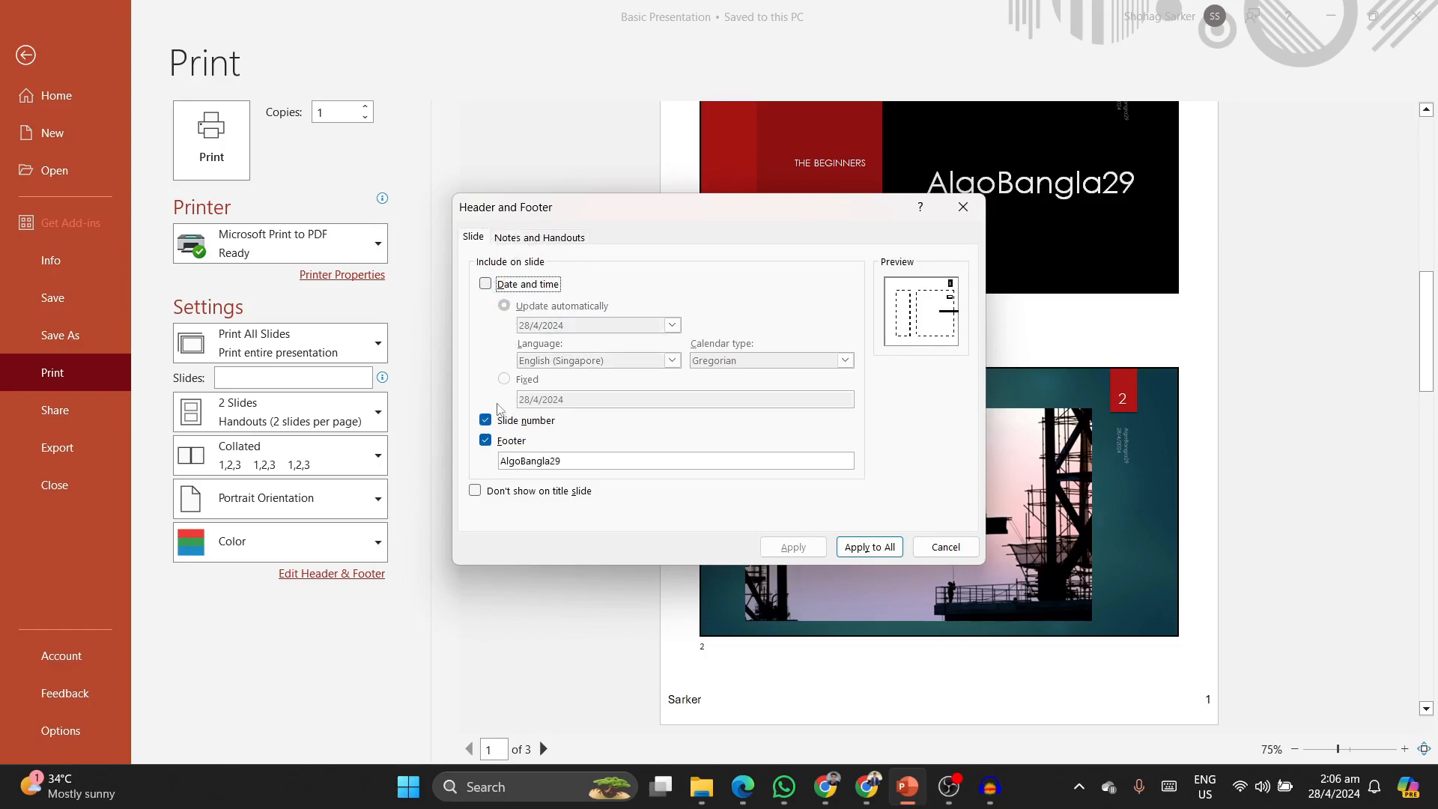
left_click(490, 421)
left_click(487, 440)
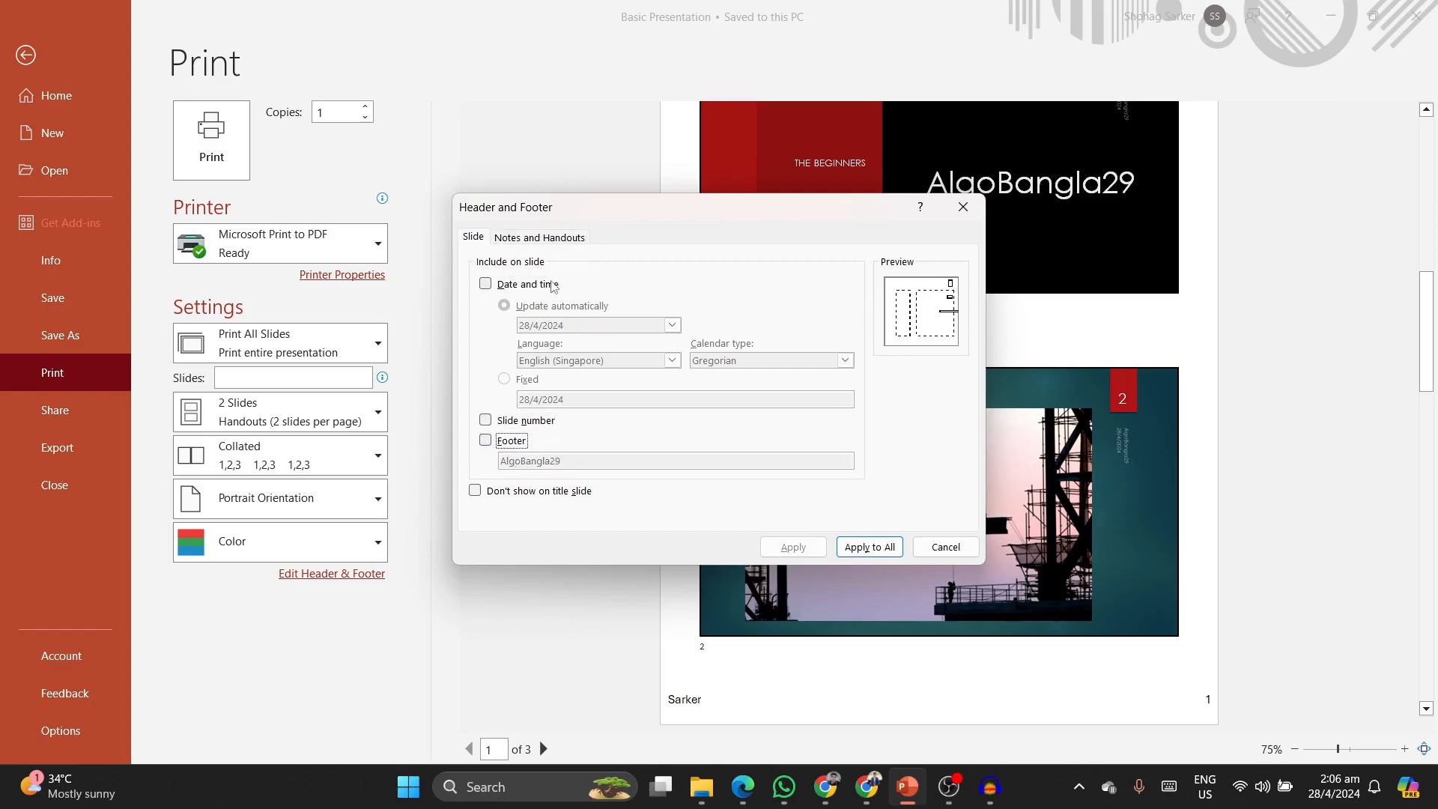
left_click(872, 548)
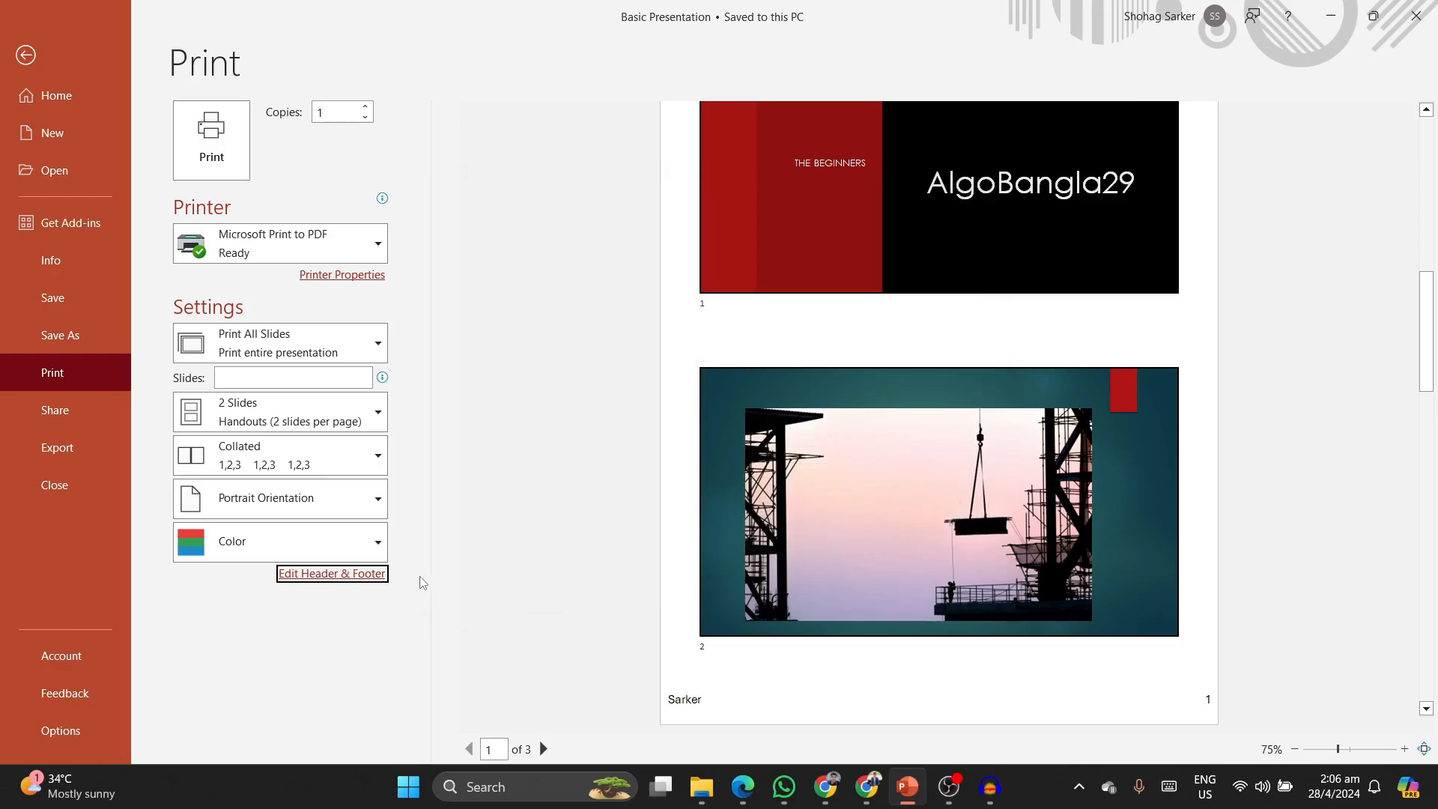
scroll(1004, 258, "up", 2)
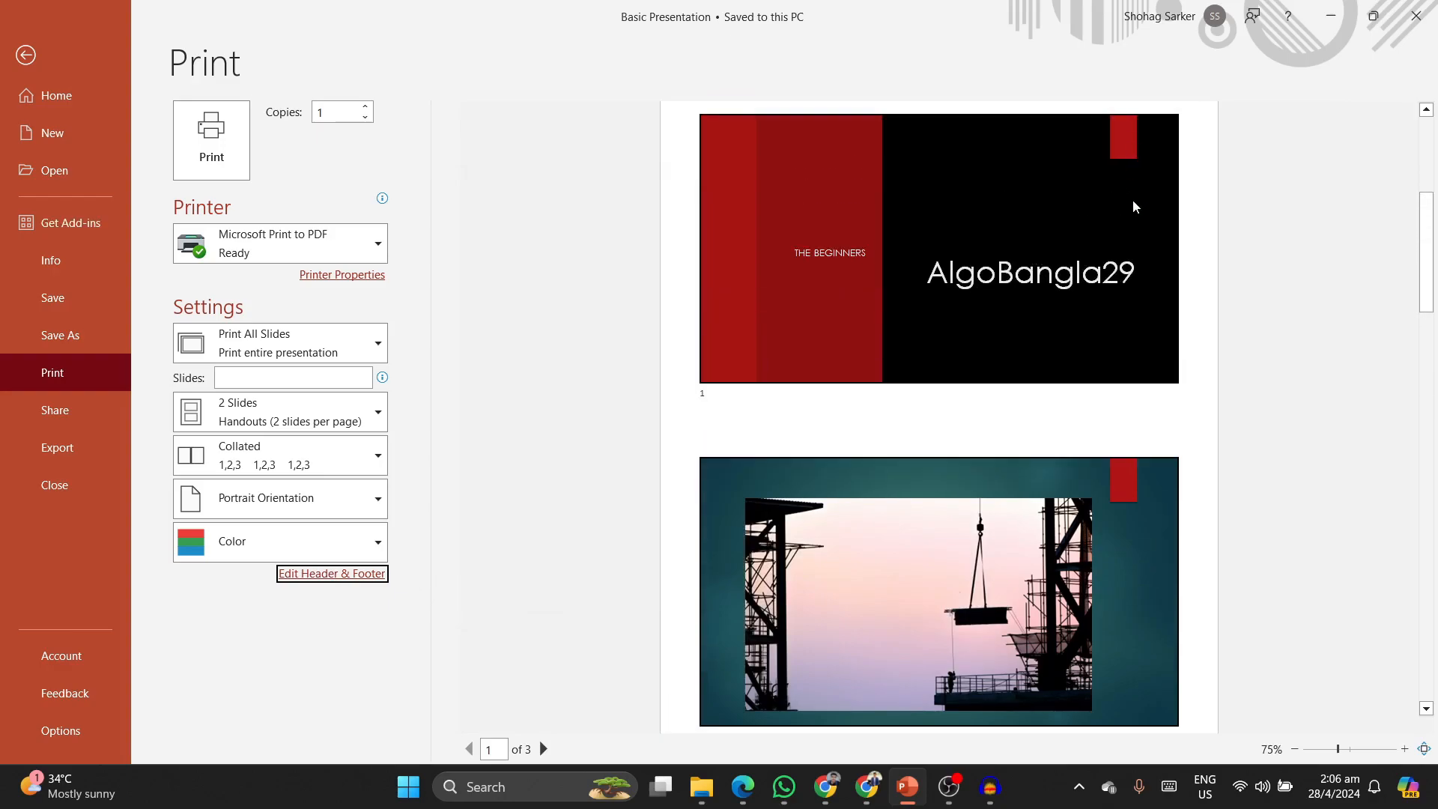
Step: Include an automatically updating date, page number, footer and header with the name capitalized on all notes and handouts
left_click(358, 574)
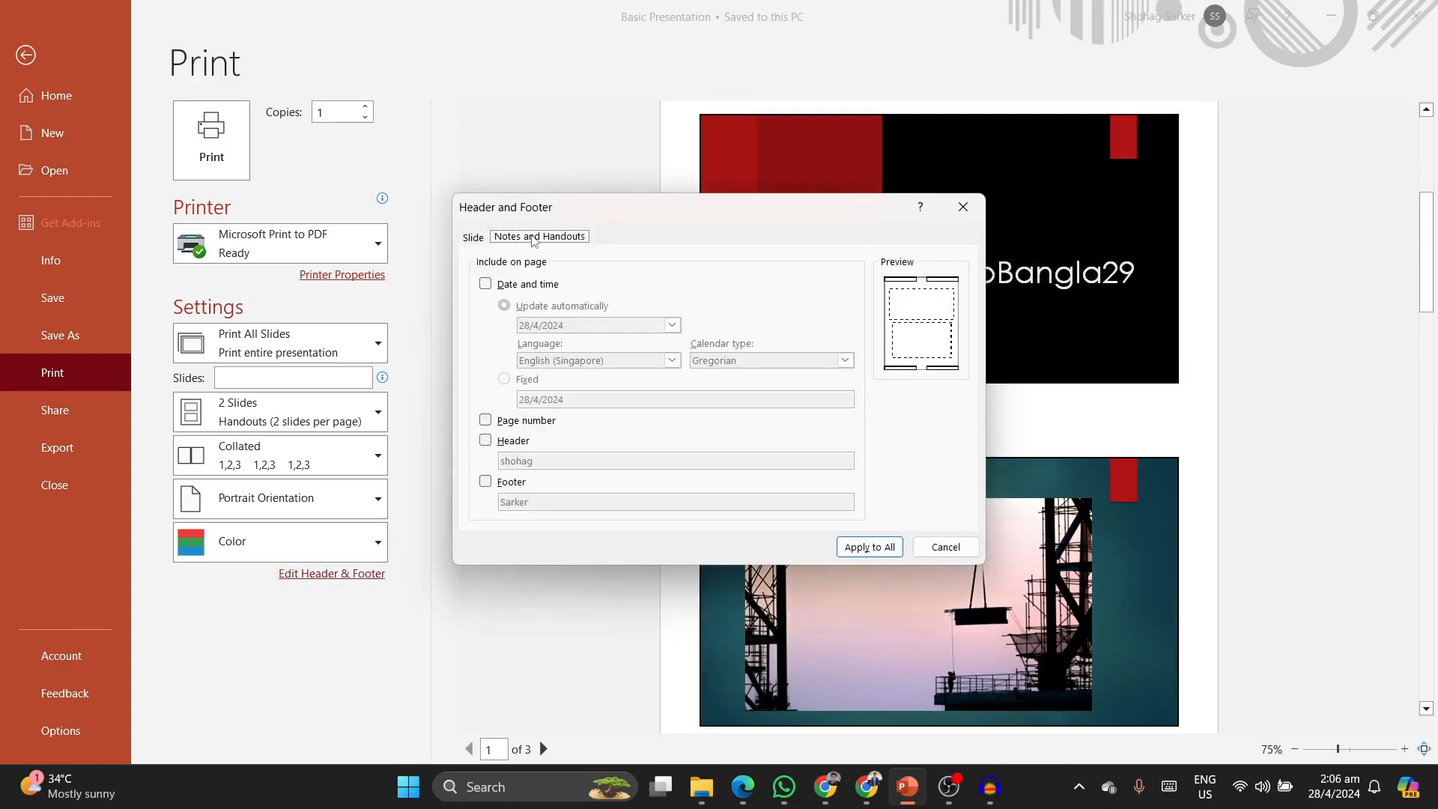
left_click(486, 286)
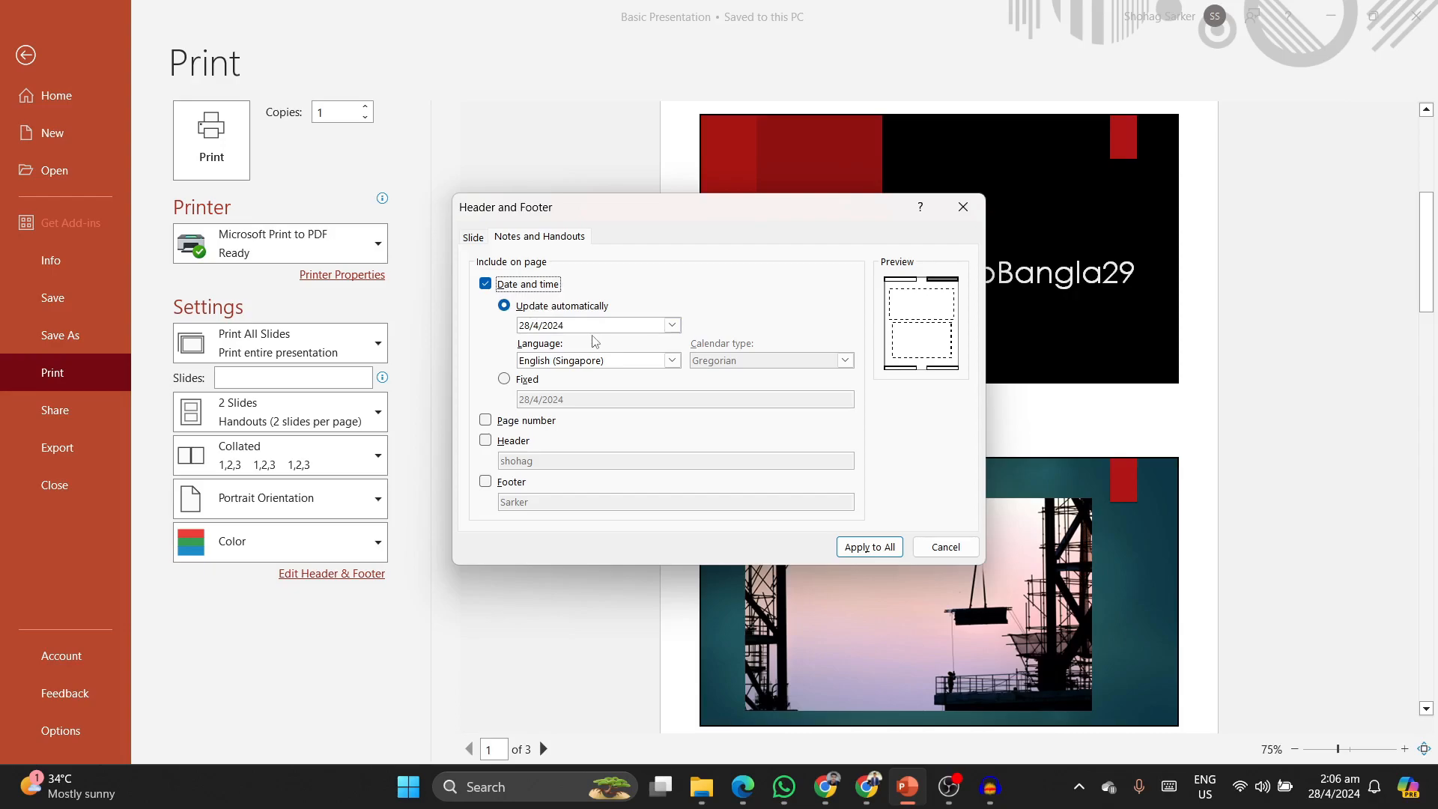
left_click(486, 420)
left_click(485, 441)
left_click(485, 482)
left_click_drag(533, 461, 500, 461)
left_click(549, 458)
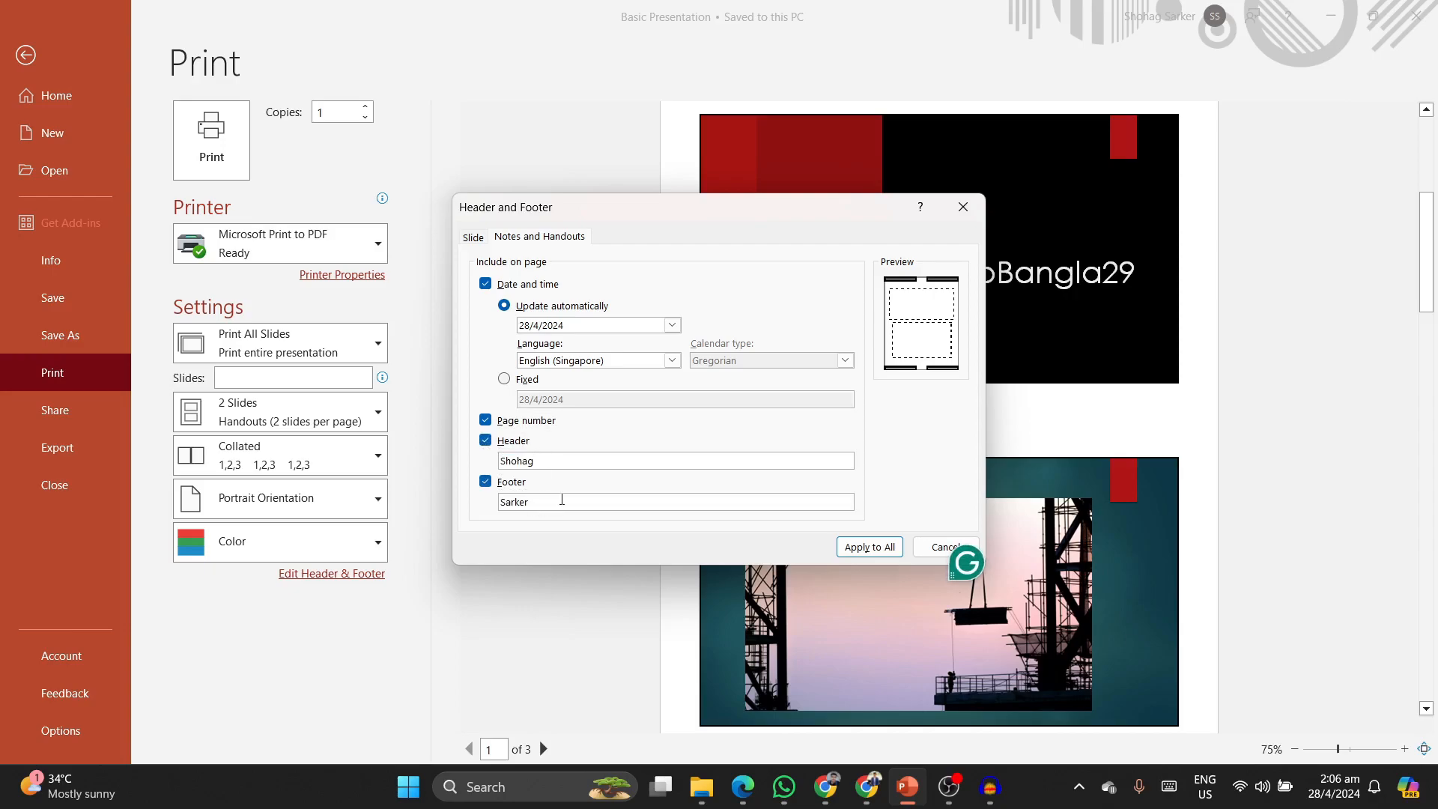
left_click(860, 550)
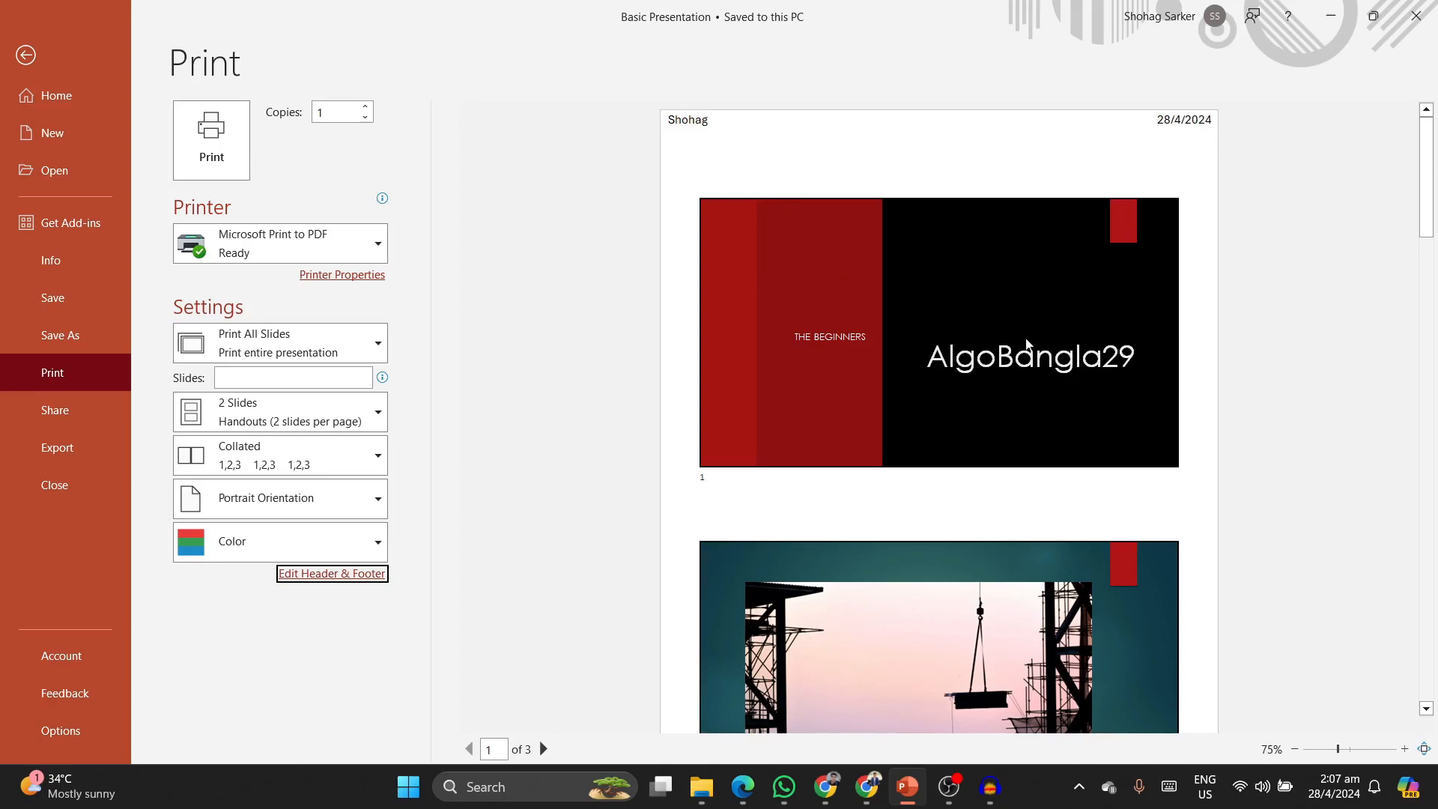
Step: Set the print layout to handouts with 1 slide per page and check the page headers and footers in the preview
scroll(1033, 336, "down", 5)
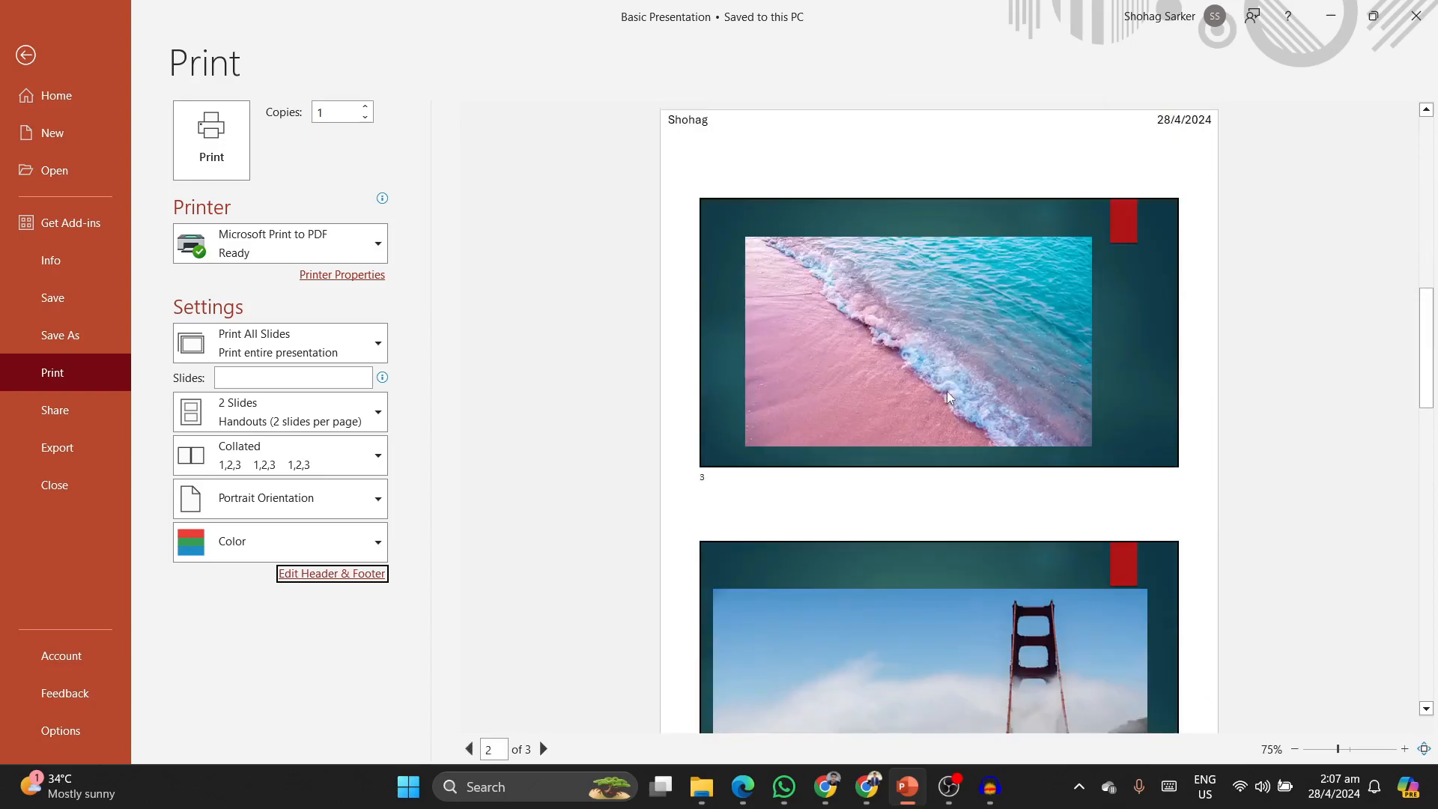
scroll(905, 388, "up", 5)
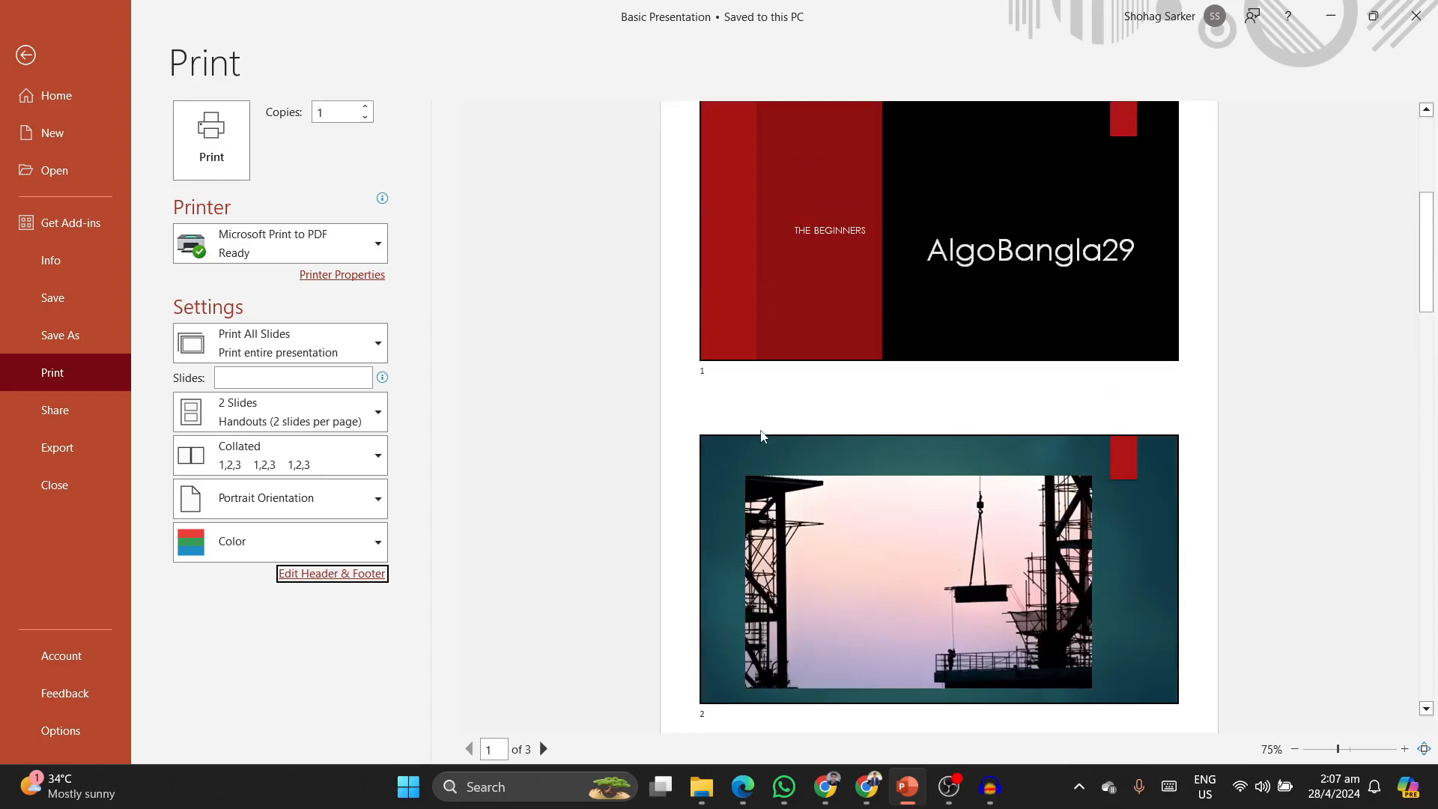
scroll(741, 511, "down", 2)
scroll(708, 584, "down", 3)
scroll(704, 599, "up", 3)
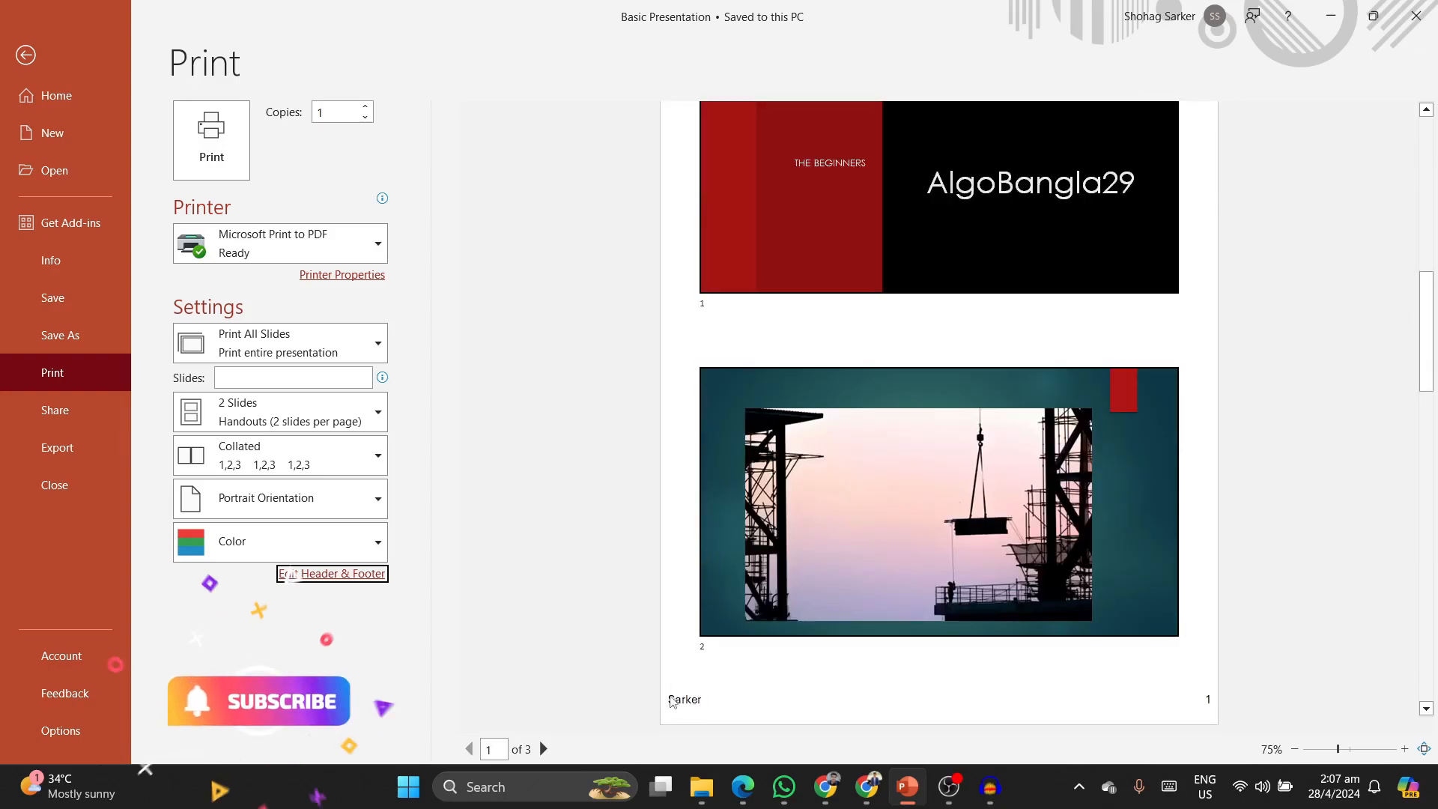
left_click(300, 414)
left_click(225, 137)
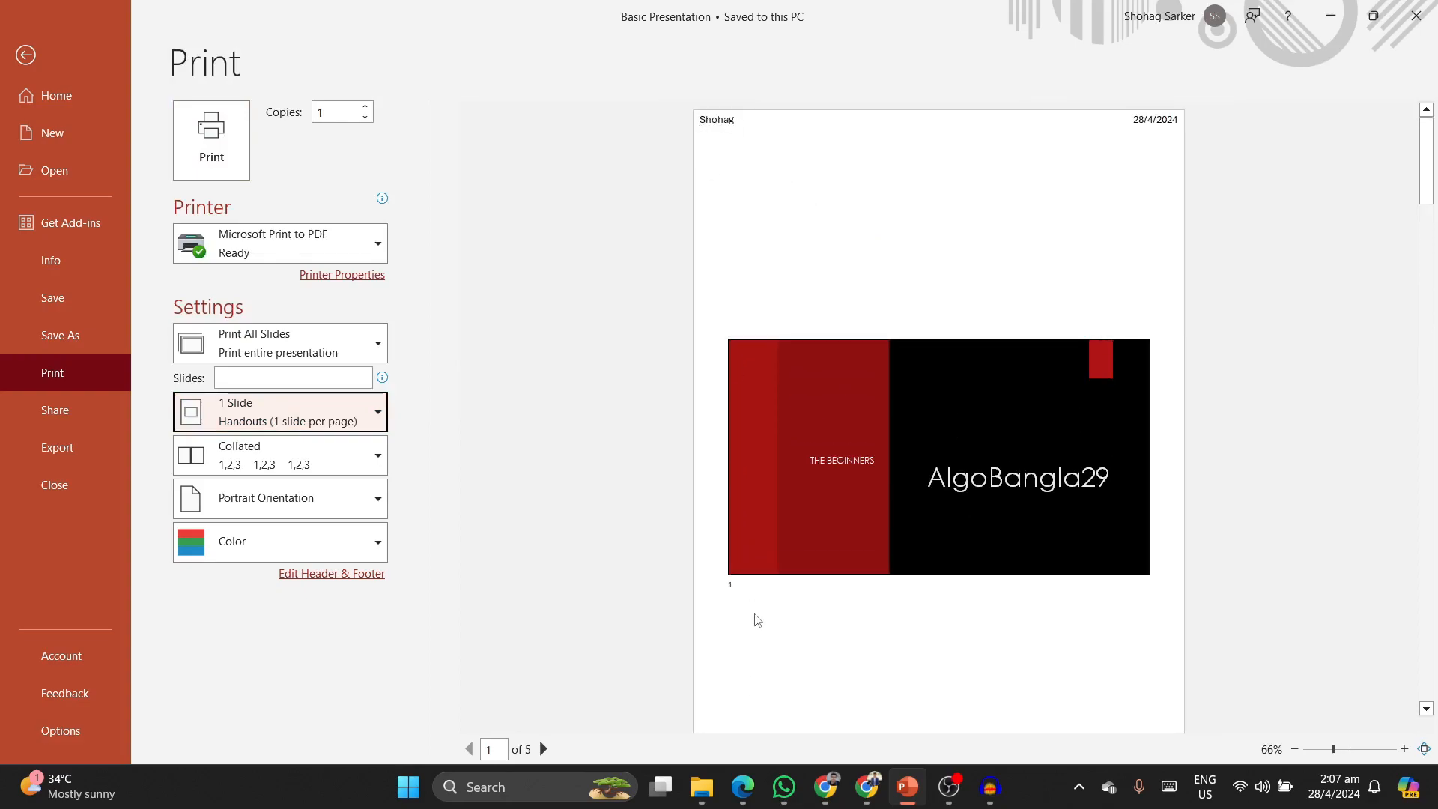
scroll(756, 620, "down", 2)
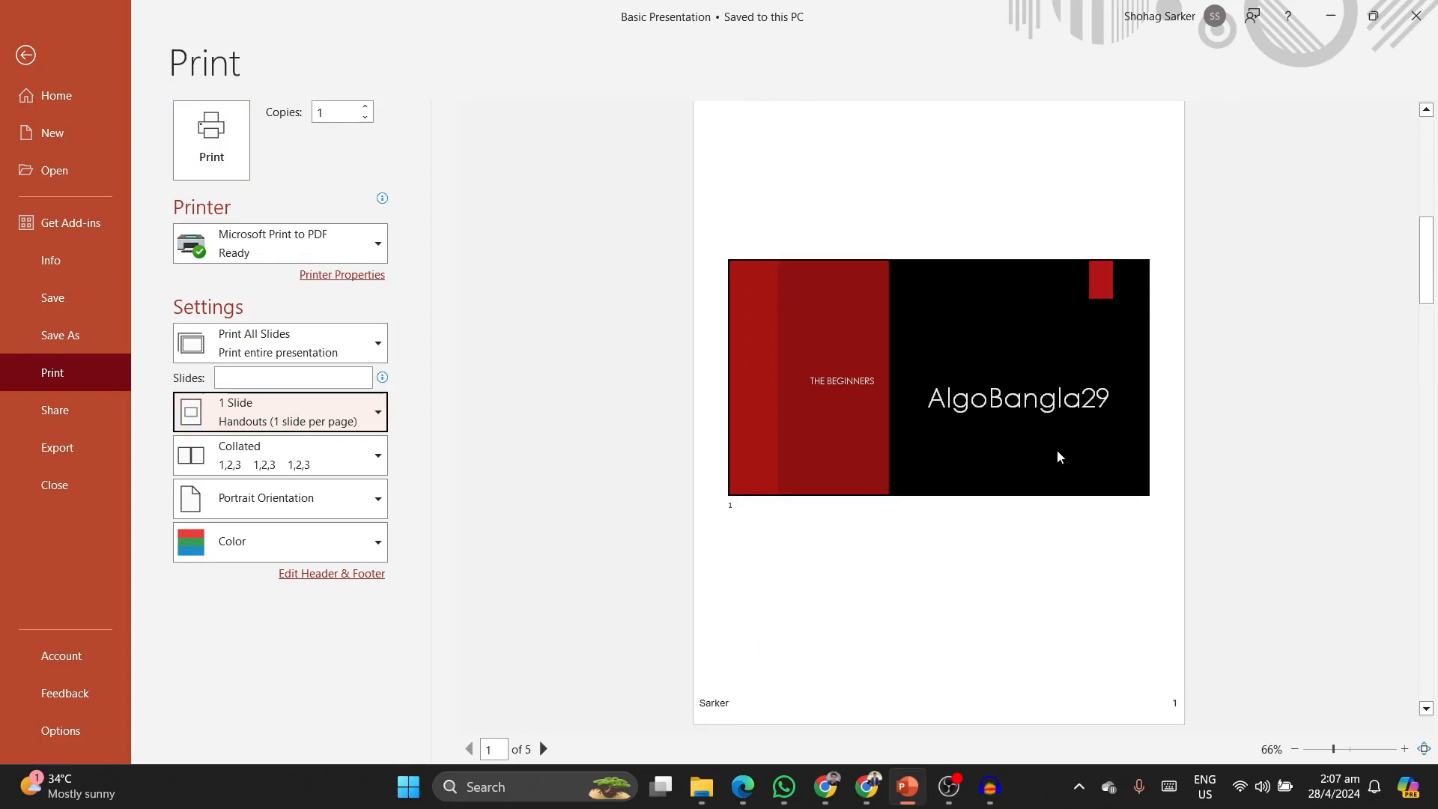
scroll(1058, 456, "up", 2)
scroll(1111, 433, "down", 6)
scroll(1158, 567, "up", 3)
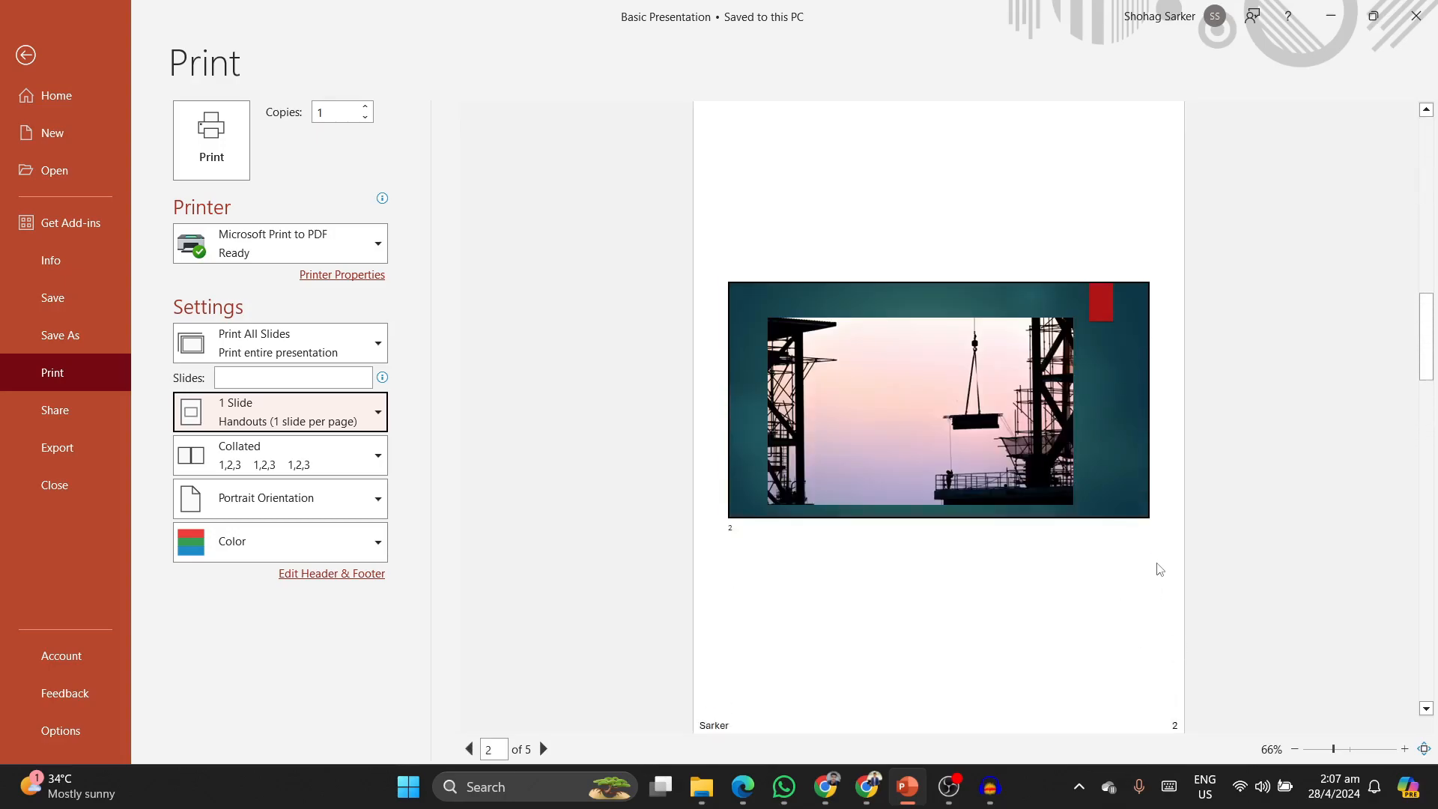
scroll(1129, 533, "down", 1)
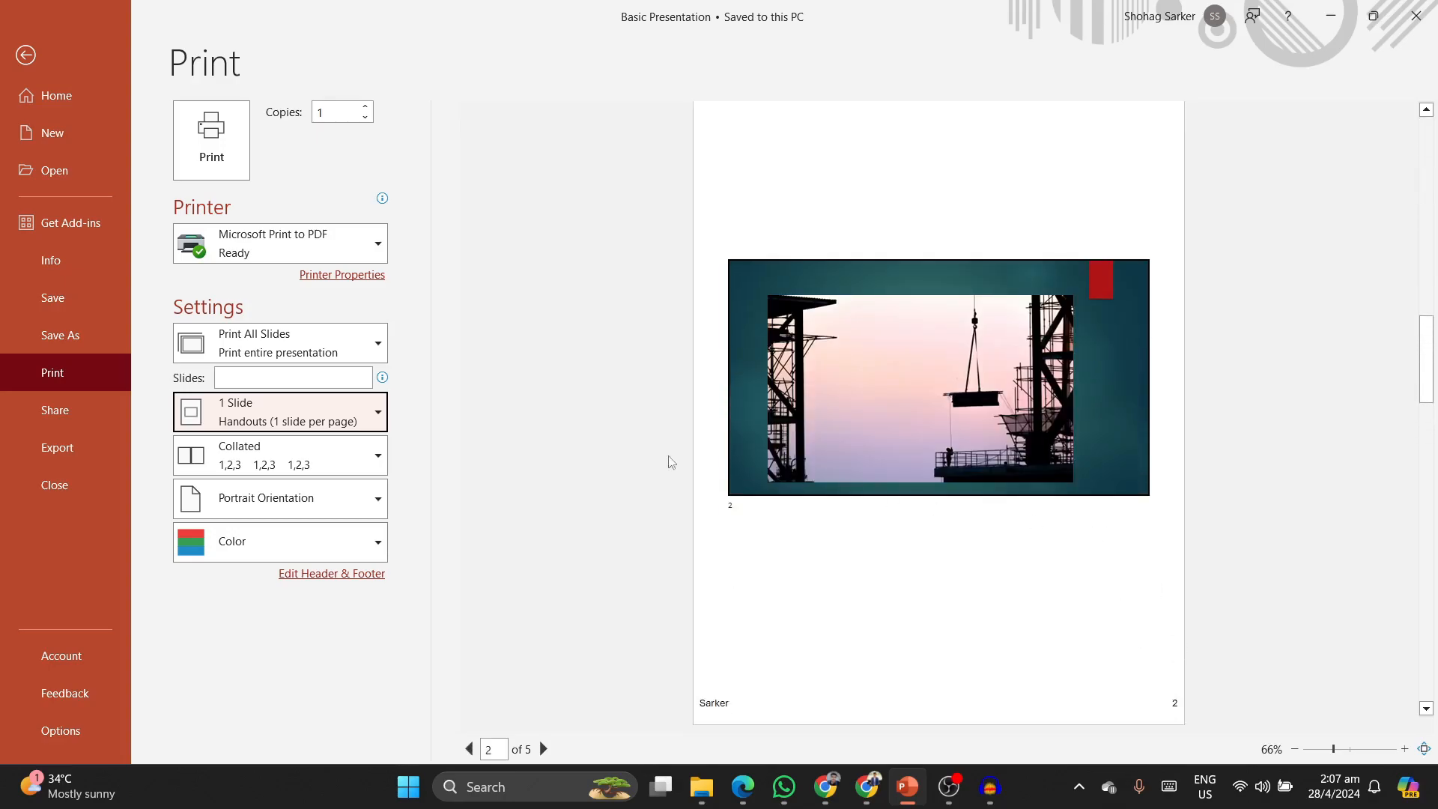
Step: Include the automatically updating date, slide number and AlgoBangla29 footer on the slides again and apply them to all
left_click(371, 574)
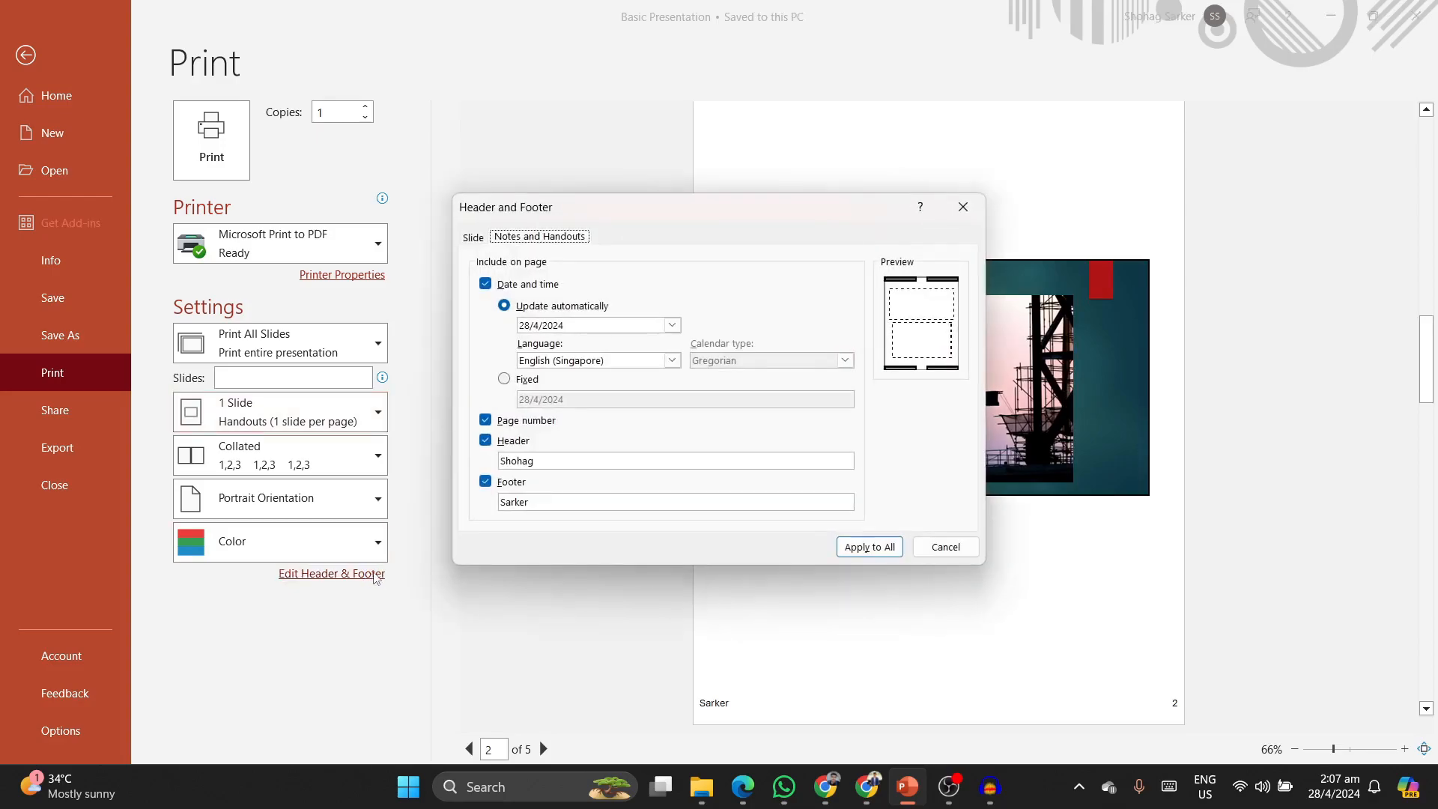
left_click(473, 237)
left_click(485, 284)
left_click(485, 420)
left_click(486, 441)
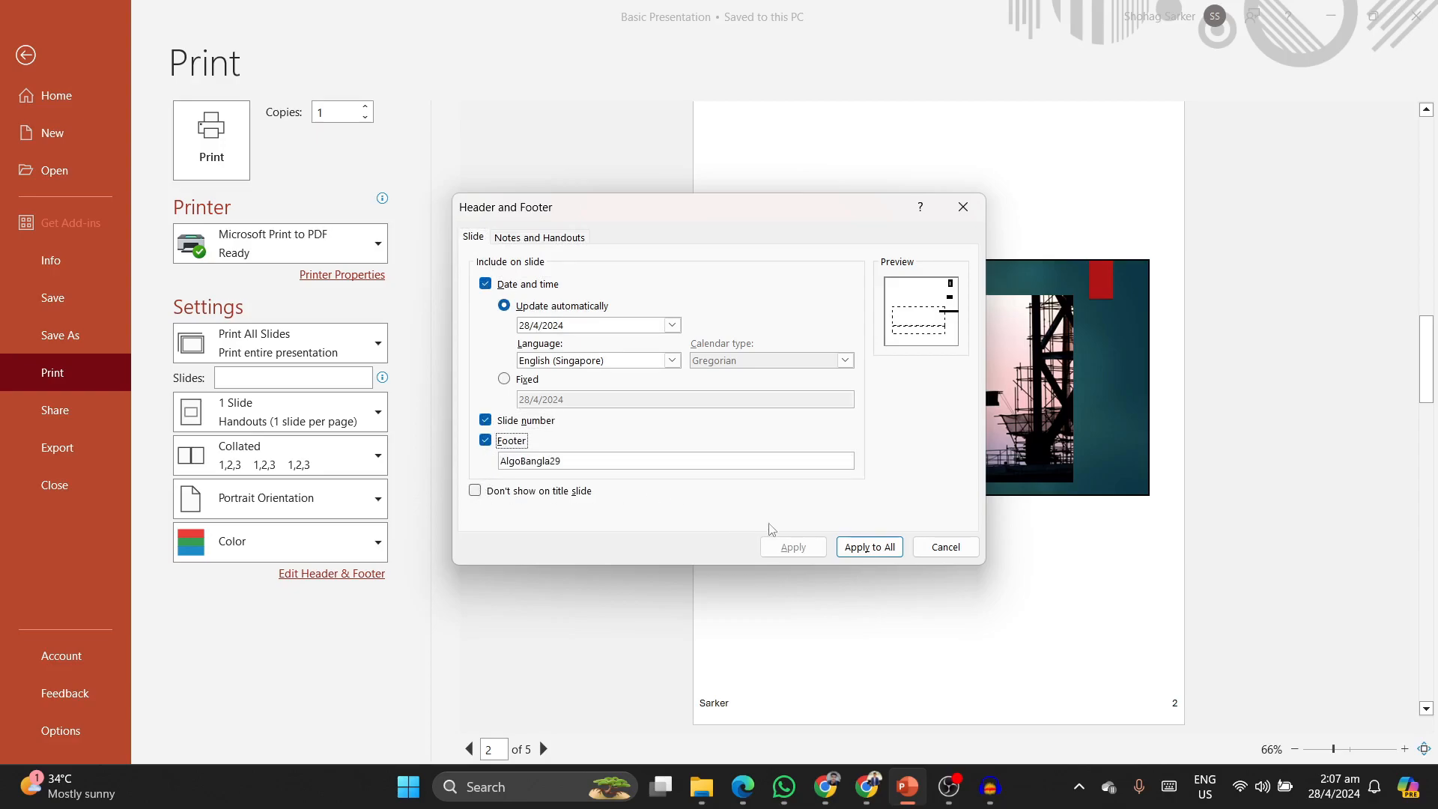
left_click(870, 547)
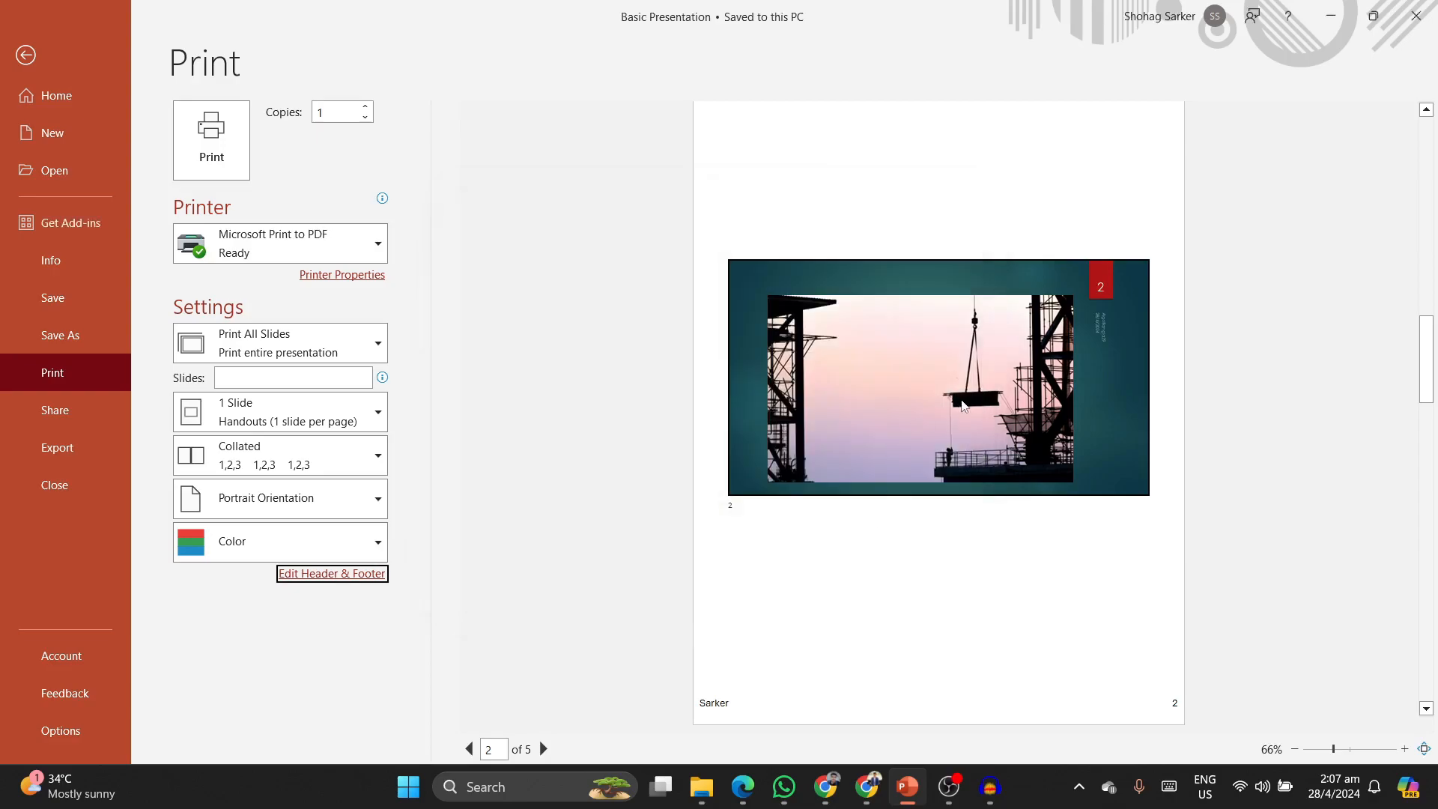
Step: Examine the slide number, date and footer text on the title slide's handout page in the enlarged print preview
scroll(959, 404, "up", 2)
left_click(1100, 368)
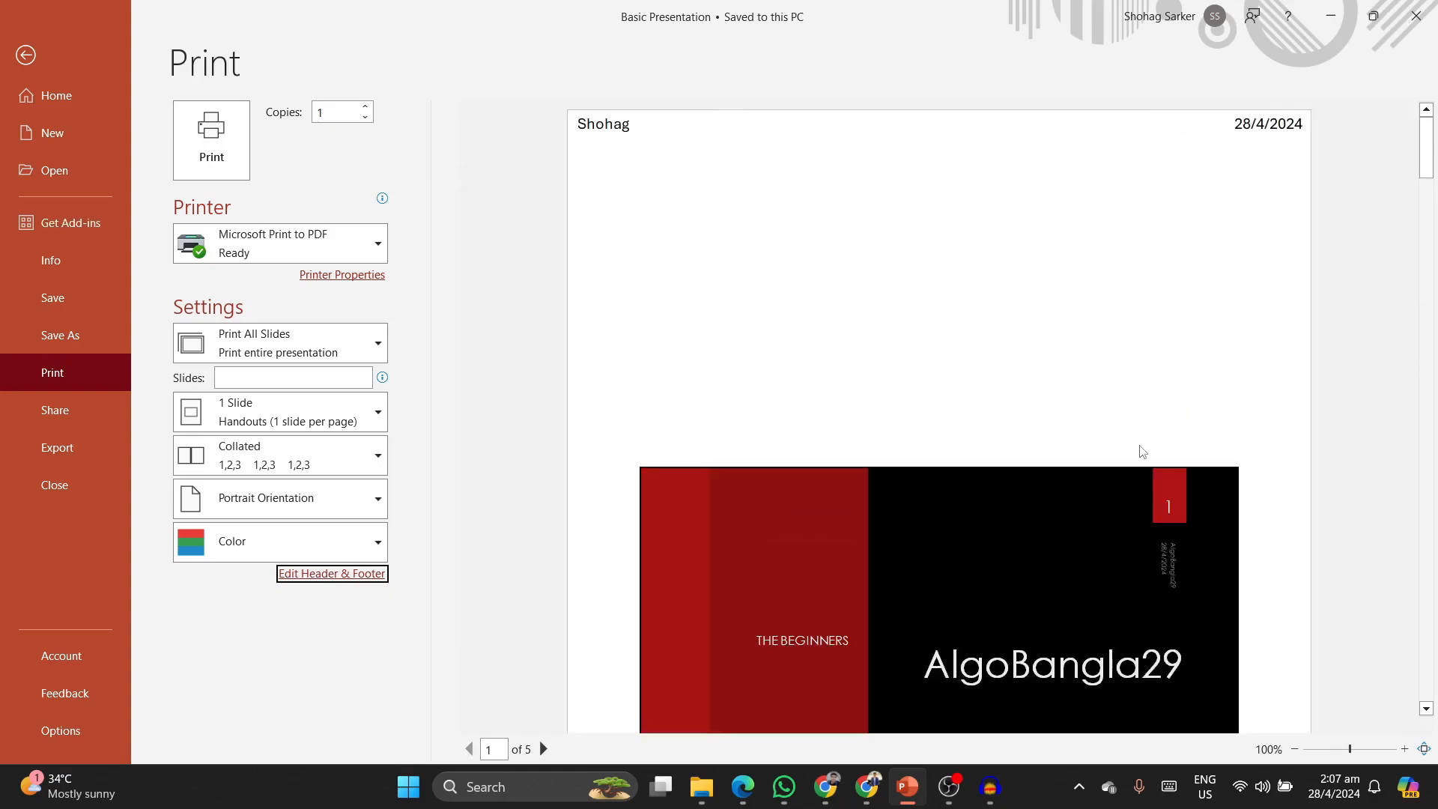
left_click(1183, 580)
scroll(1180, 574, "down", 2)
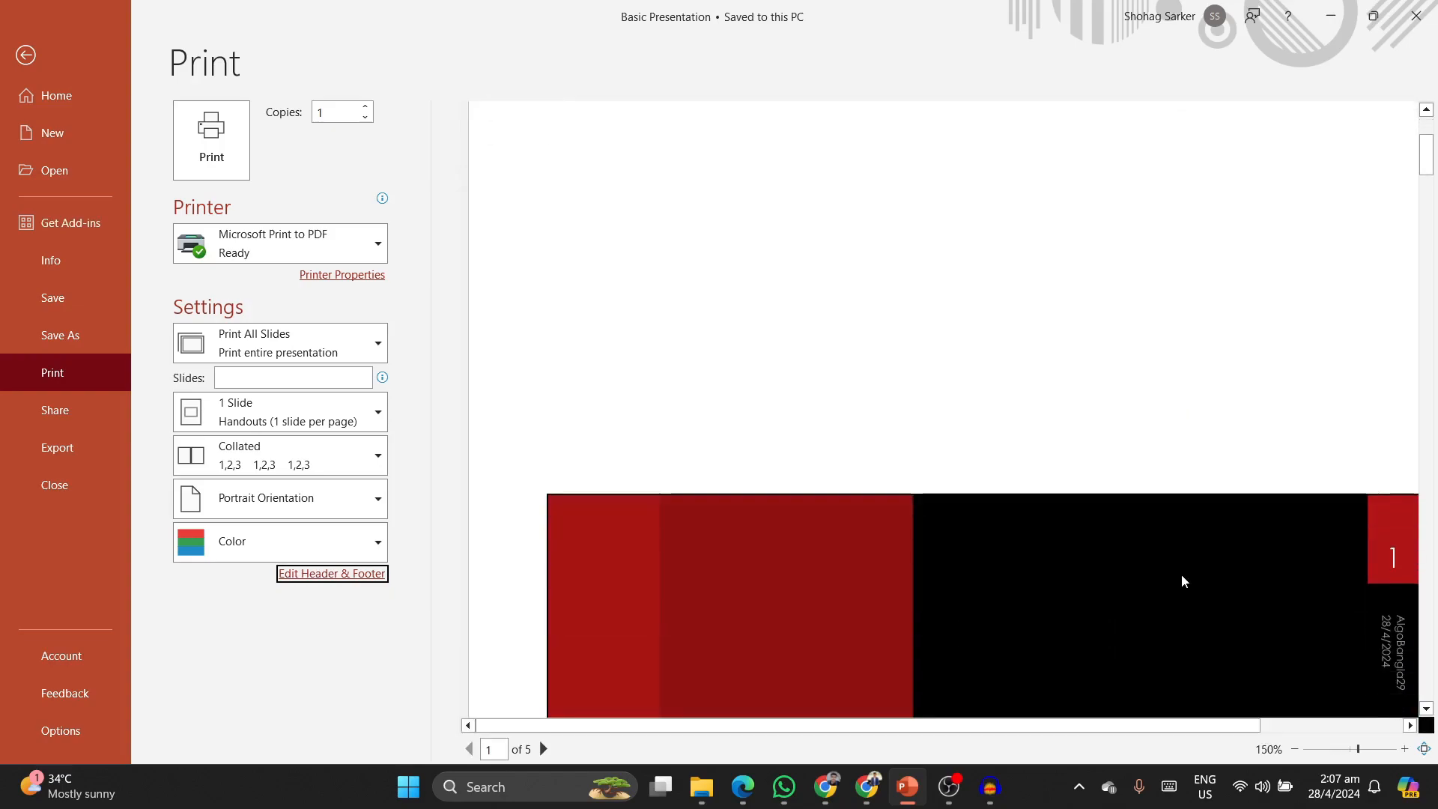
scroll(1370, 605, "down", 3)
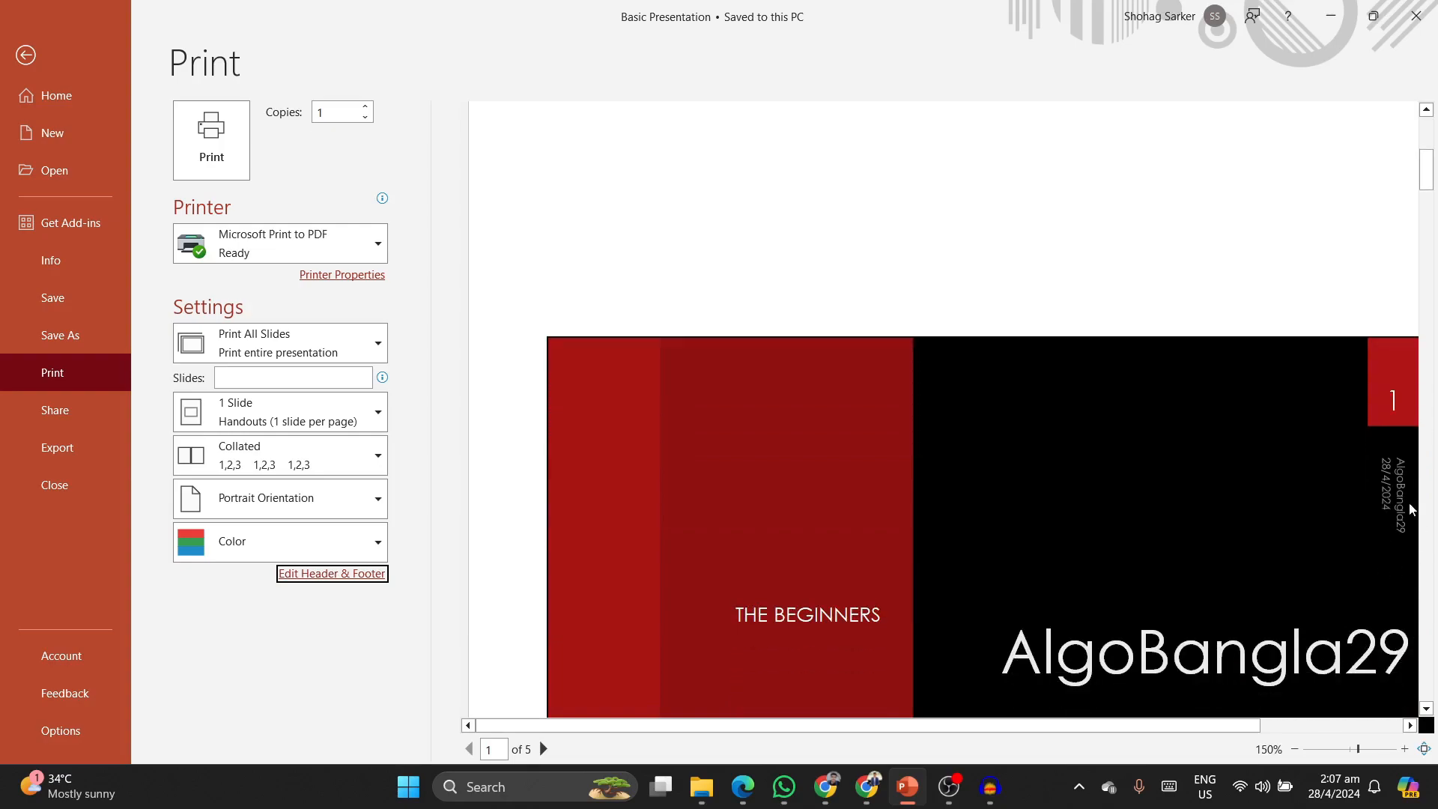
left_click(765, 426)
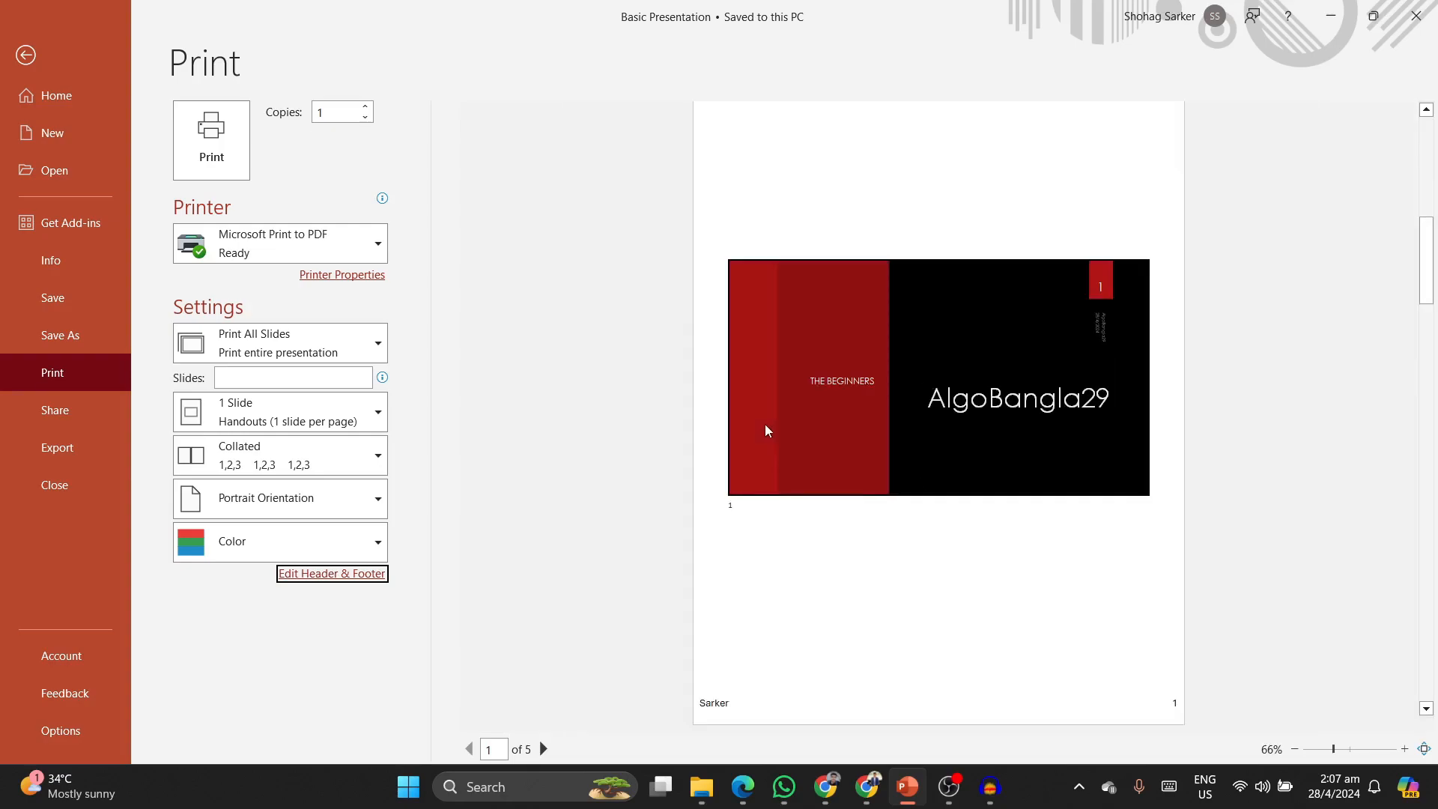
scroll(765, 425, "up", 1)
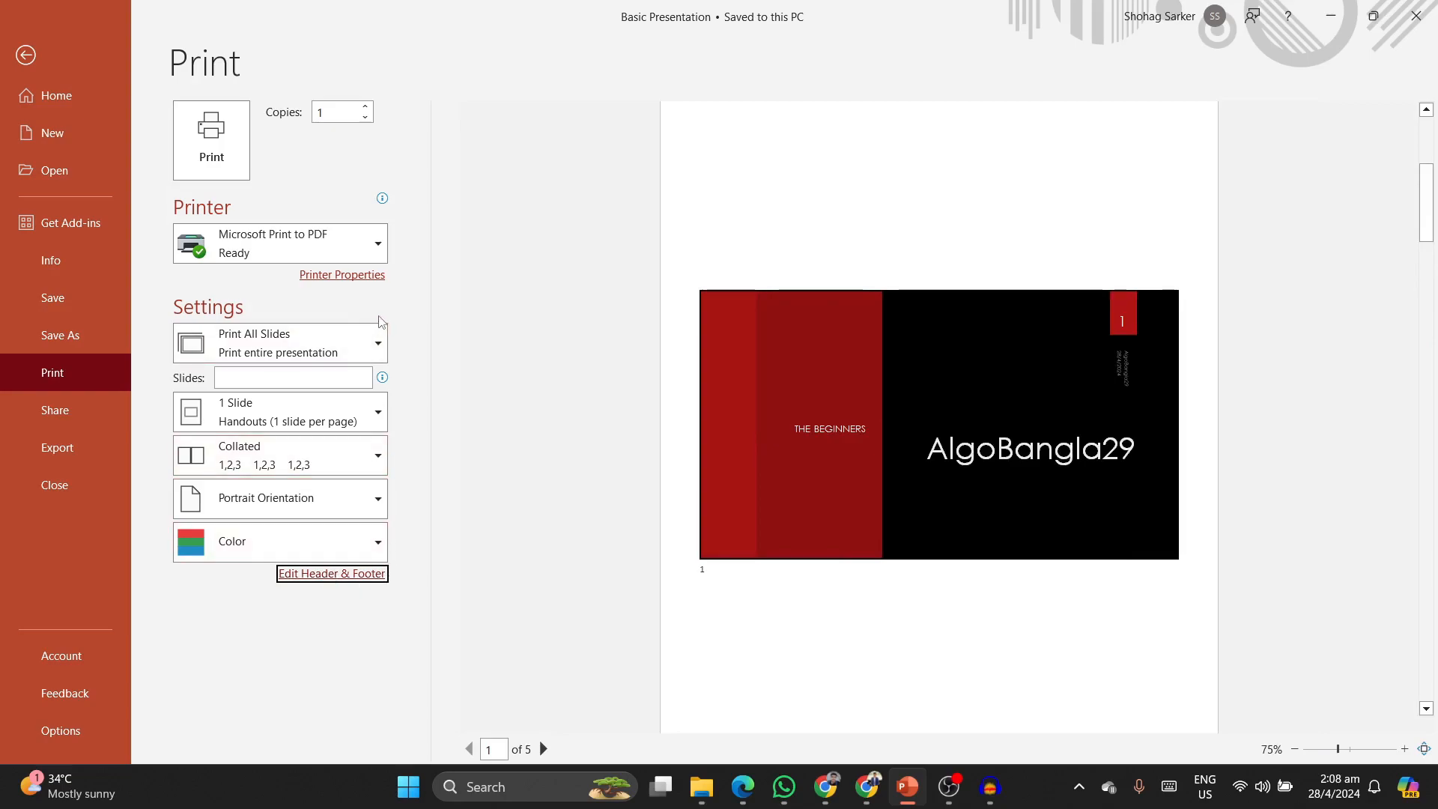
left_click(383, 247)
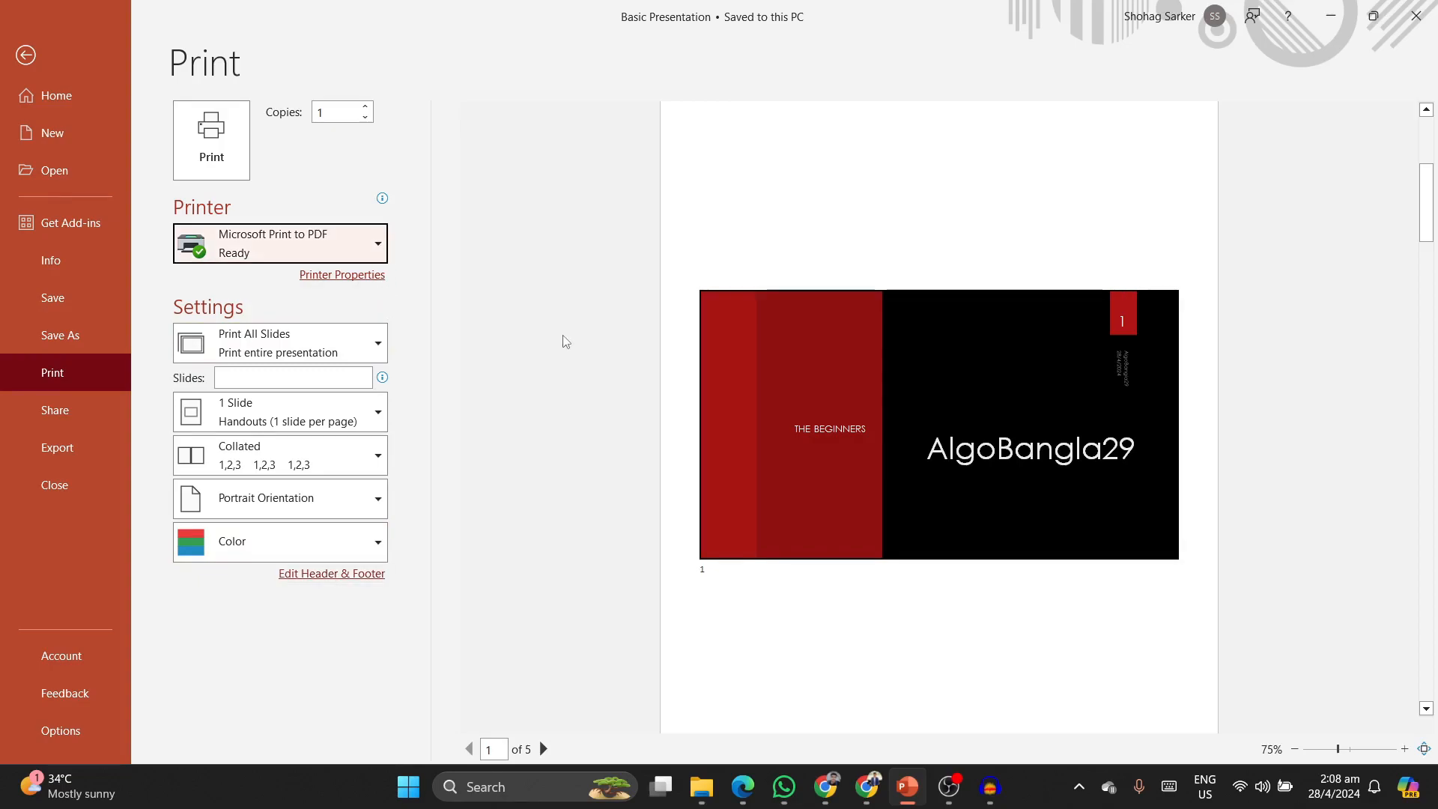